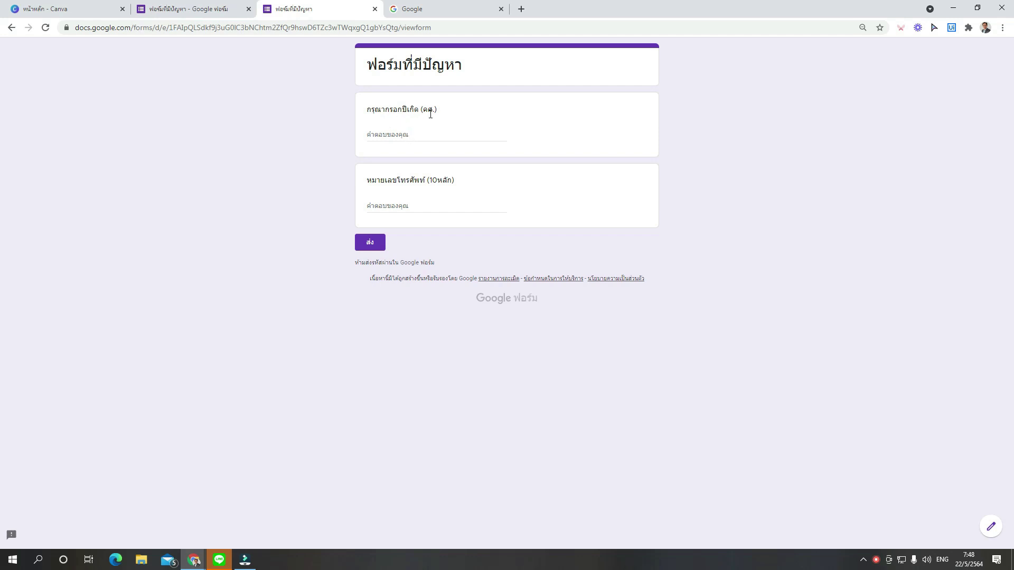
- Fill in the birth year and a six-digit phone number in the form and submit the response
click(410, 137)
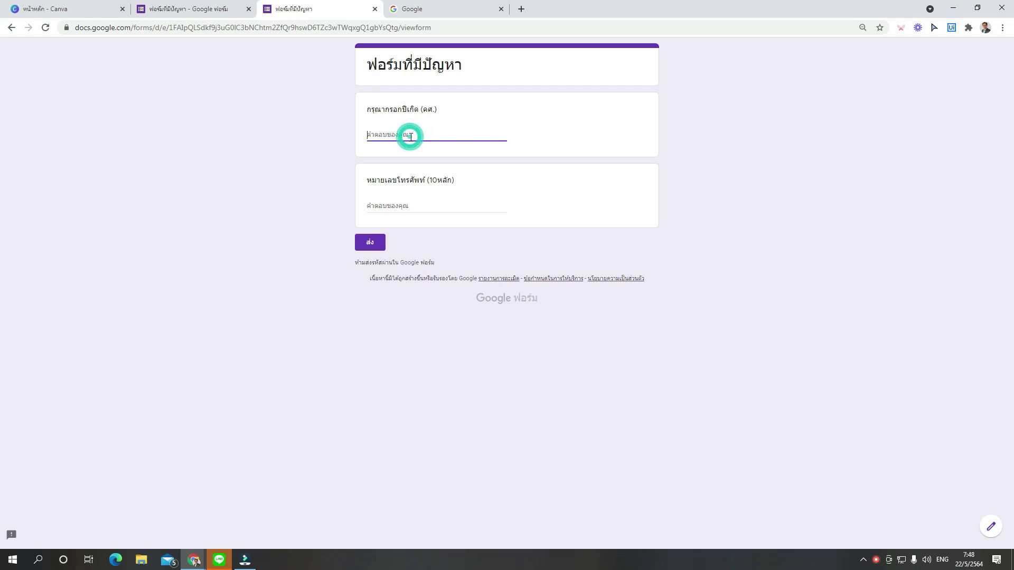
text(2564)
click(404, 209)
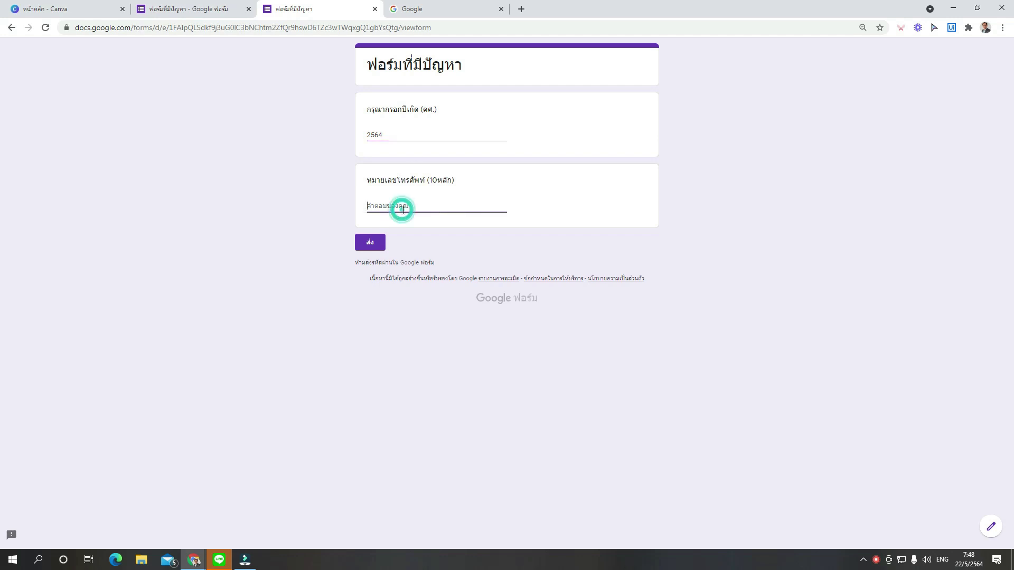
text(124571)
click(373, 246)
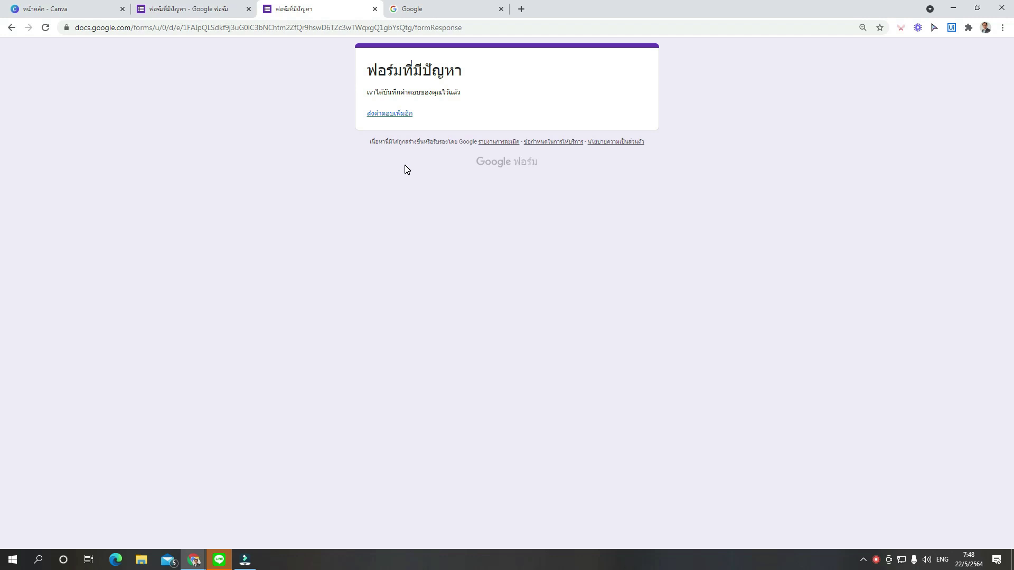
- Review the problem form's questions in its editor, then create a new blank form from the Google page's tab via forms.new
click(227, 10)
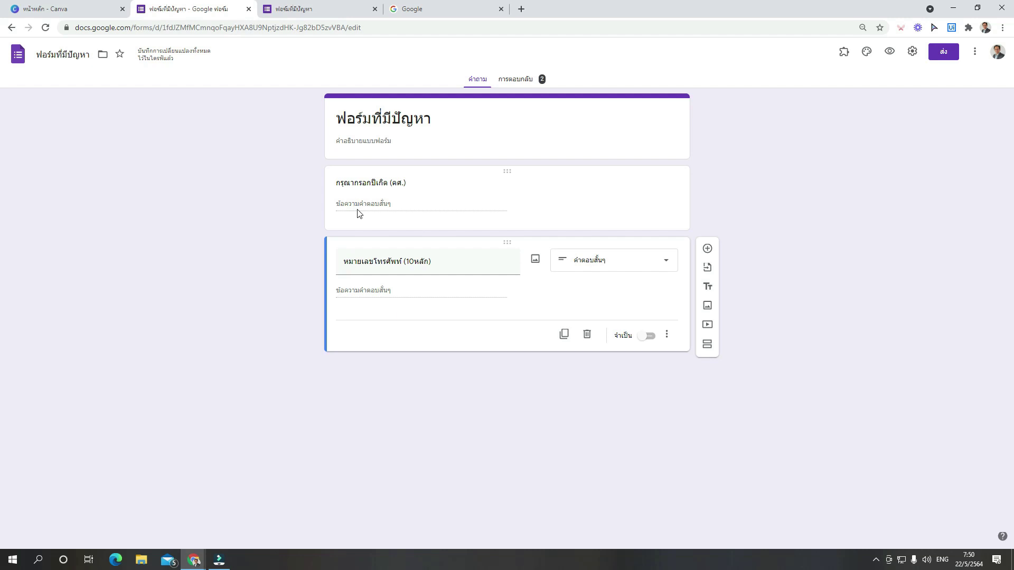
click(434, 10)
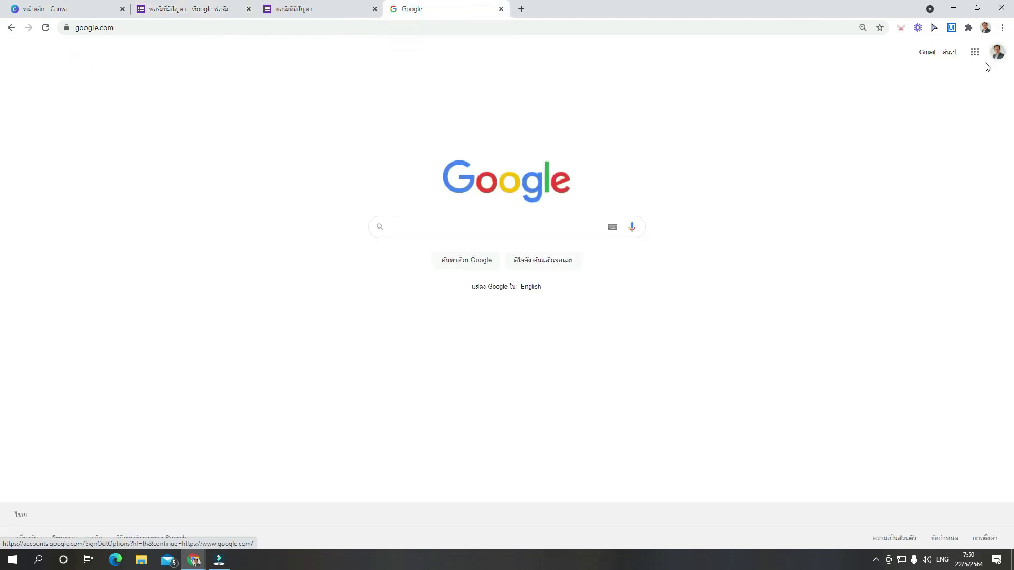
click(393, 29)
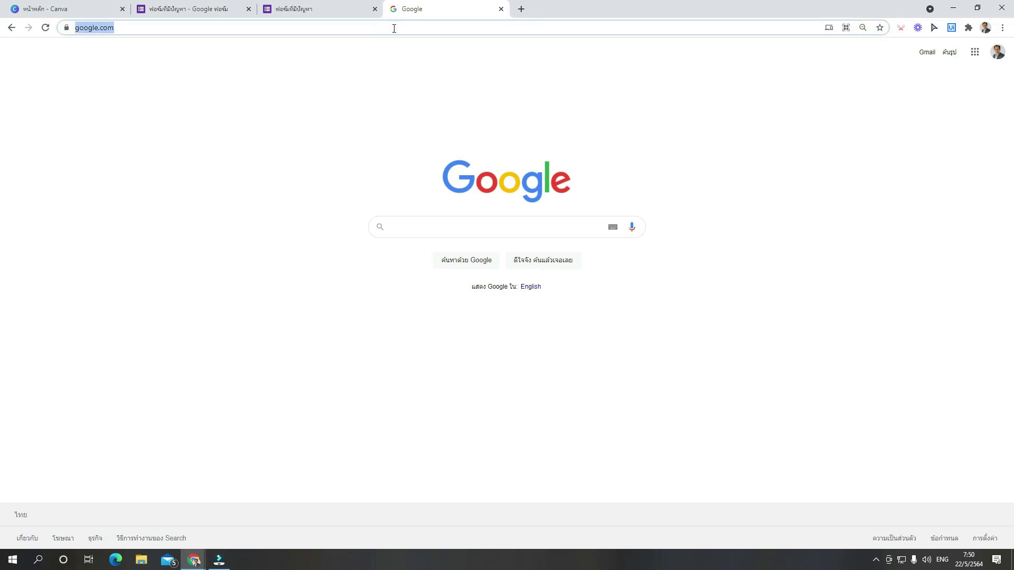
text(for)
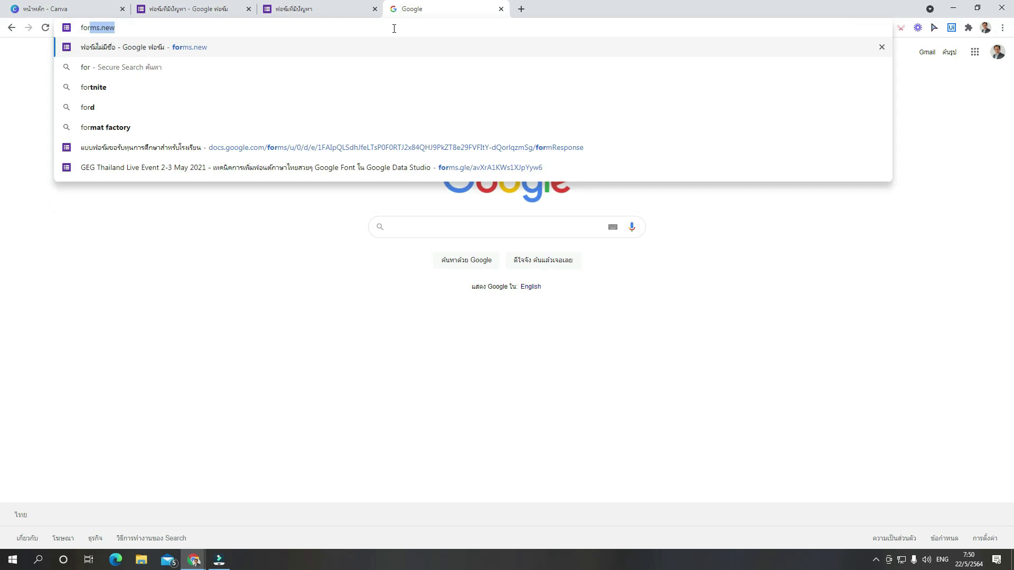
text(ms)
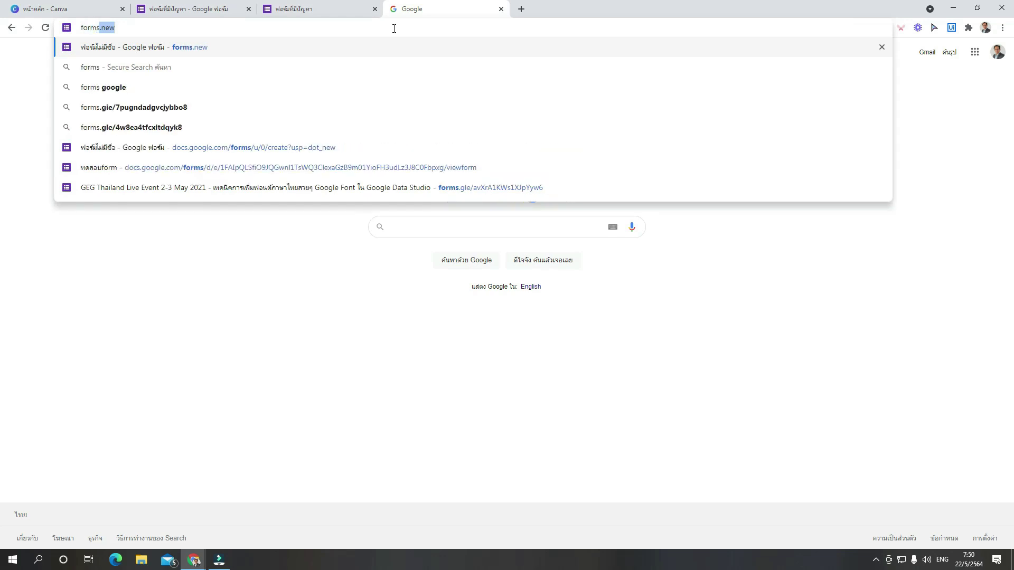
text(.)
key(Return)
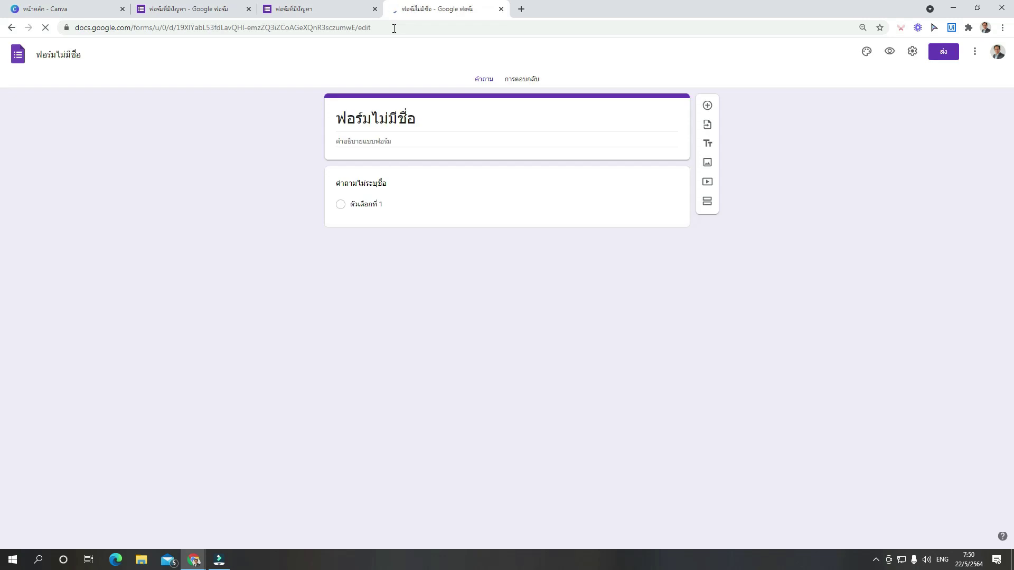
- Title the new form "แบบฟอร์มรับข้อมูล"
click(395, 125)
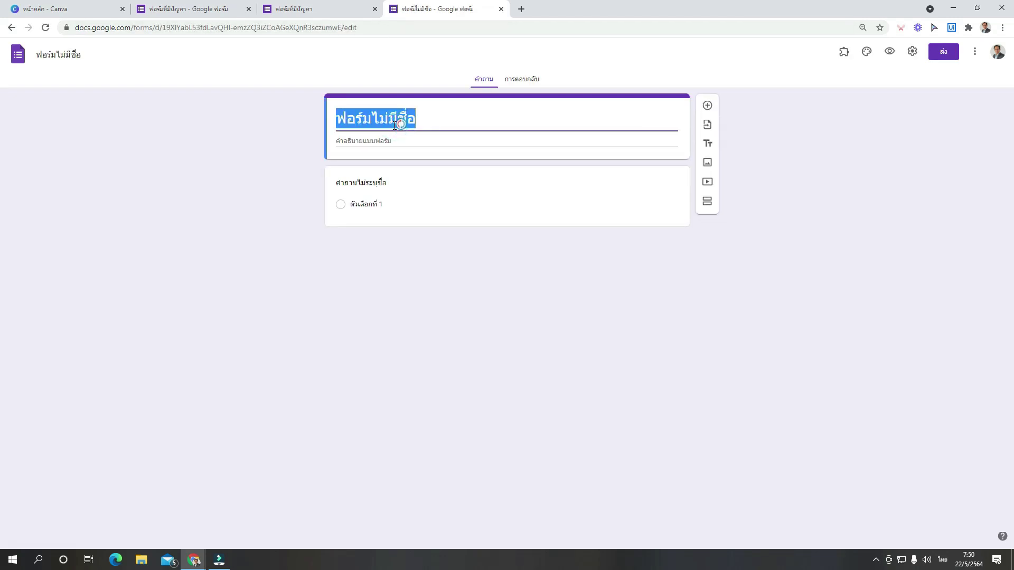
text(แบบฟอร์มรับข้อมูล)
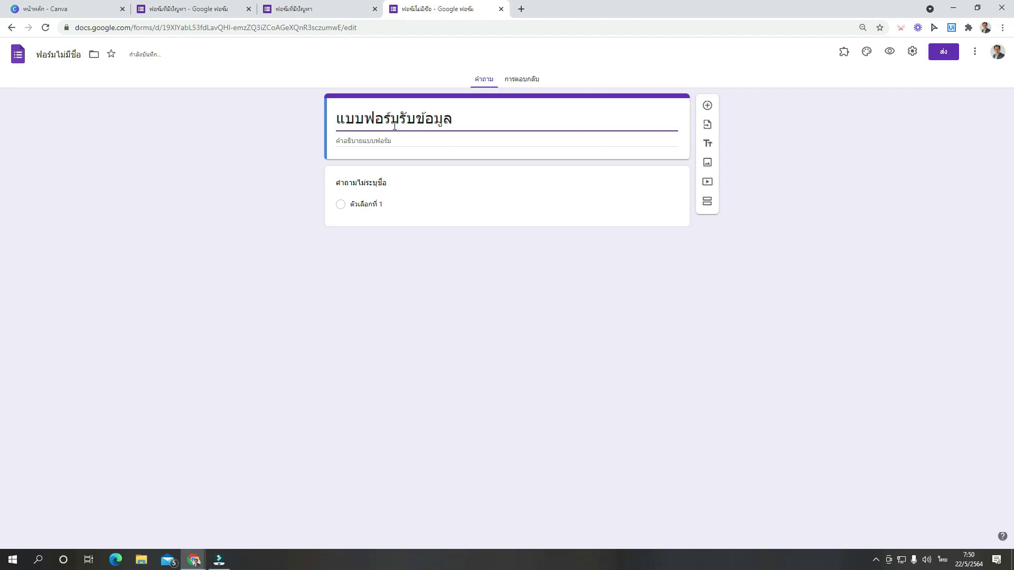
click(282, 214)
- Name the first question "หมายเลขโทรศัพท์ (10 หลัก)" and make it a short-answer question (คำตอบสั้นๆ)
click(391, 188)
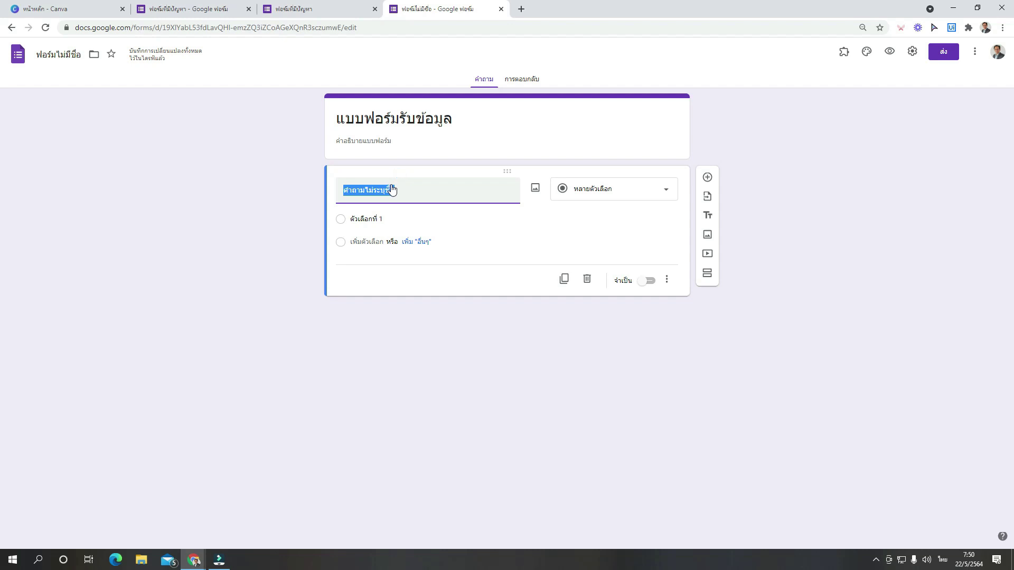
text(หมายเลขโทรศัพท์ ()
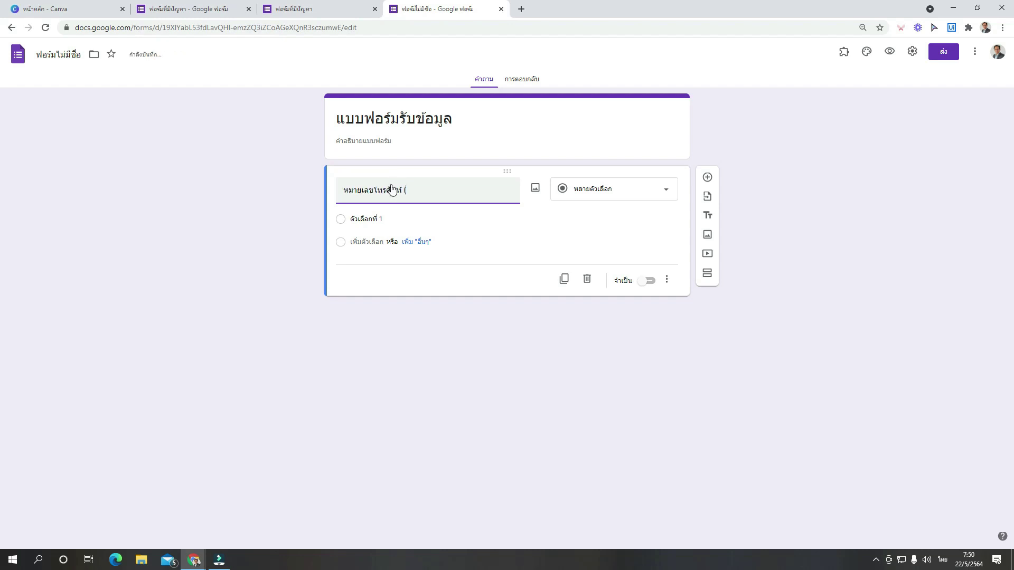
text(10 หลัก)
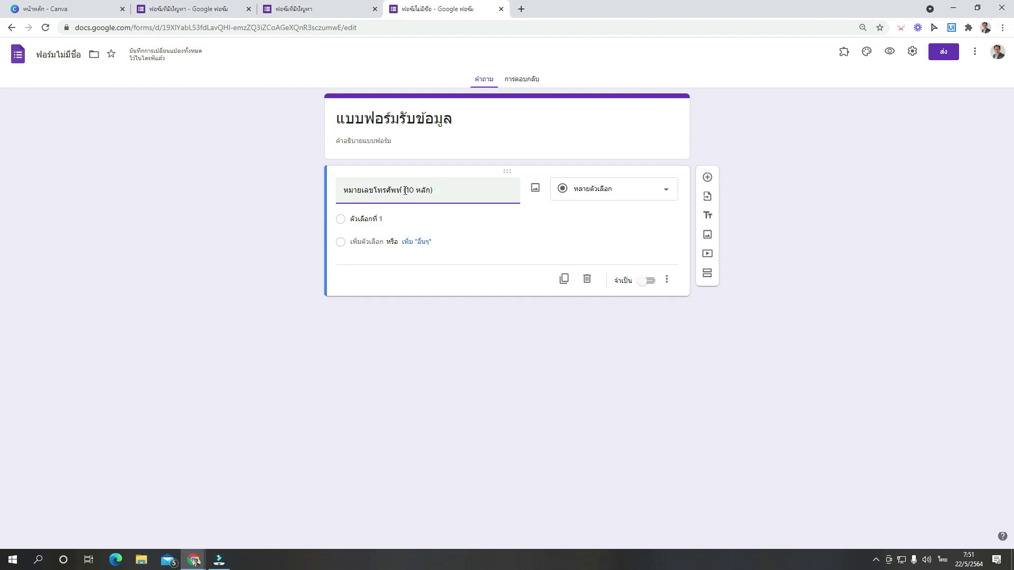
click(641, 198)
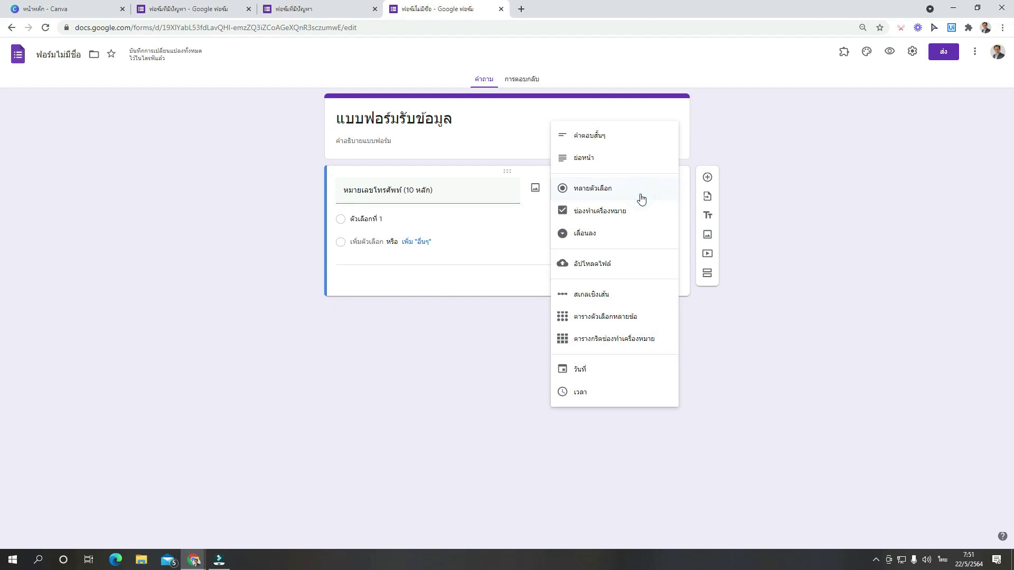
click(593, 138)
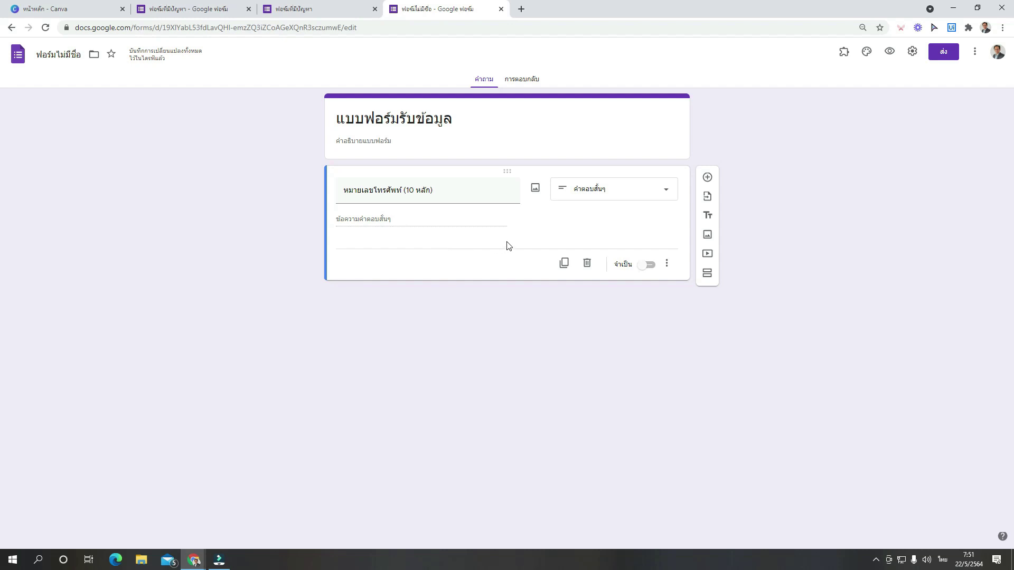
- Add response validation to the phone-number question, using a regular expression (นิพจน์ทั่วไป) with the matches condition (ตรงกับ)
click(668, 266)
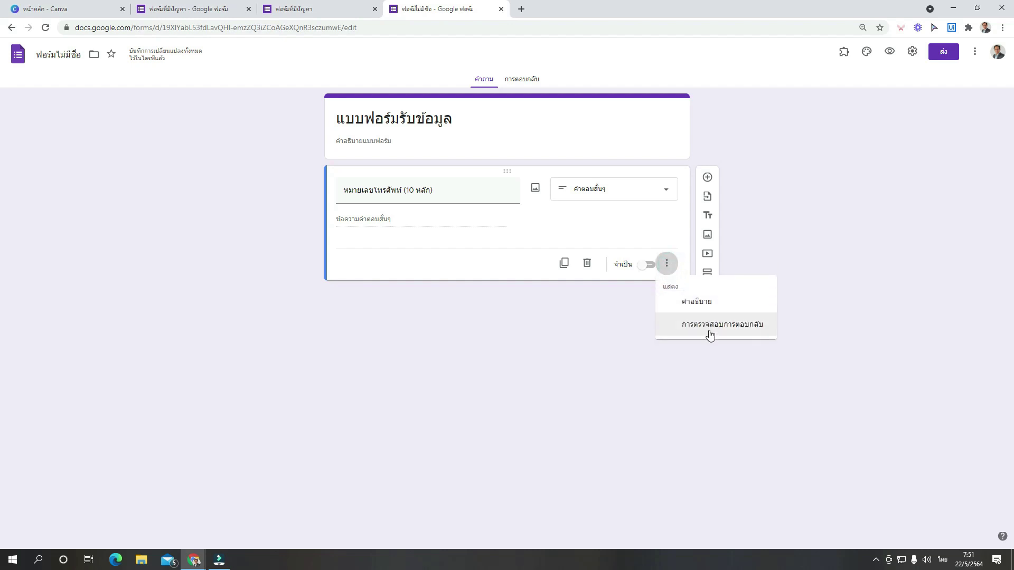
click(751, 333)
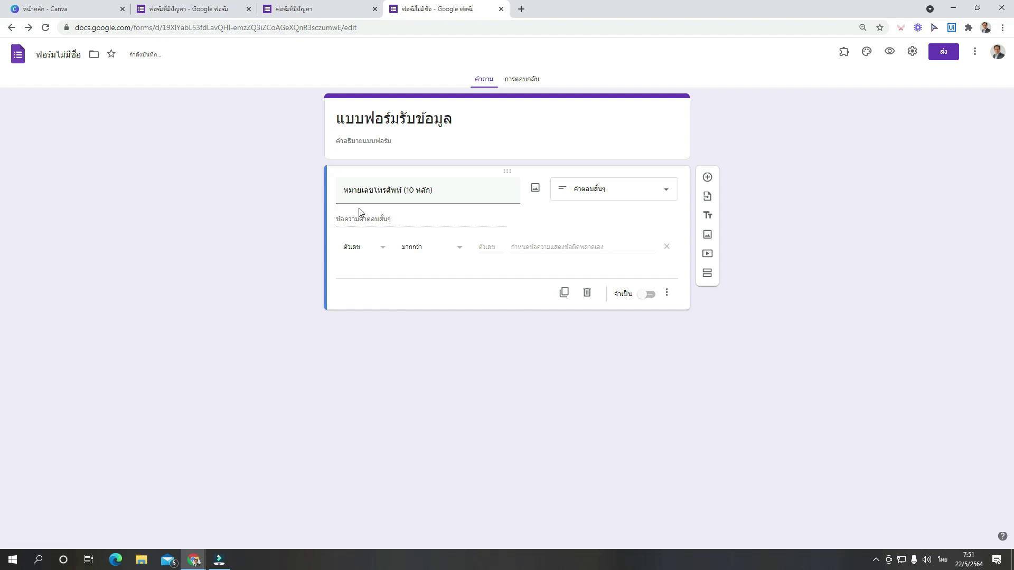
click(382, 250)
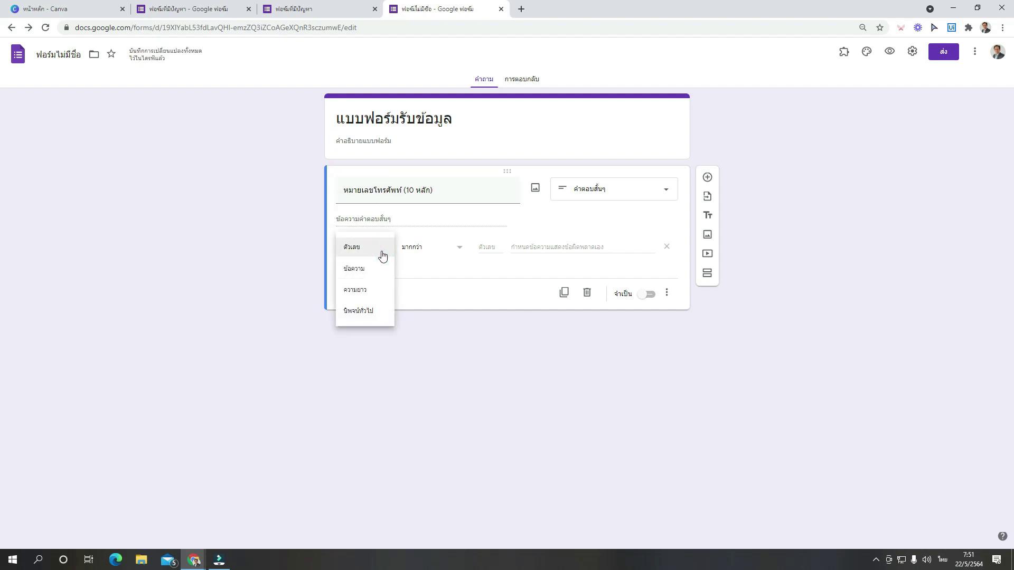
click(368, 251)
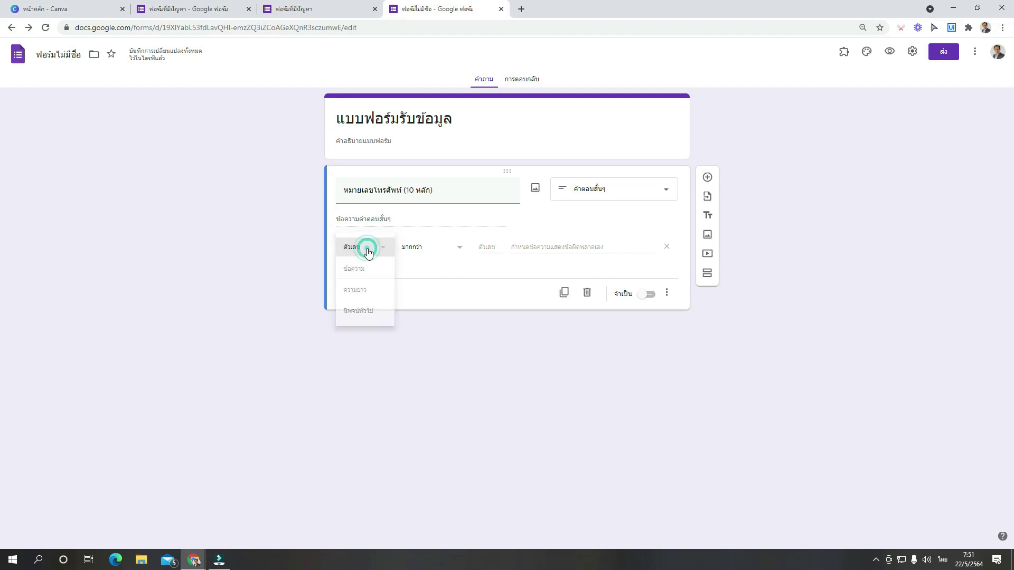
click(424, 253)
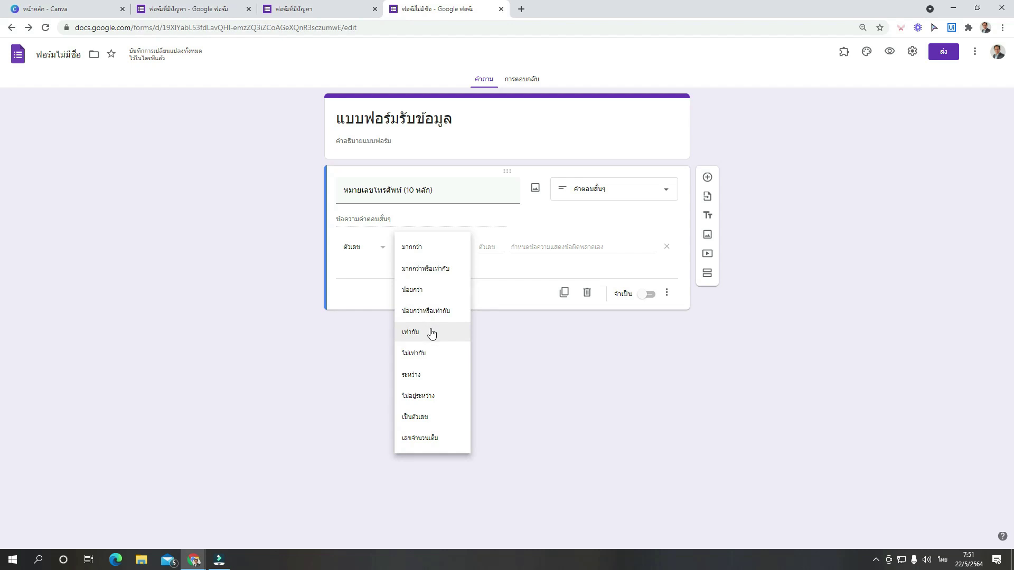
click(354, 274)
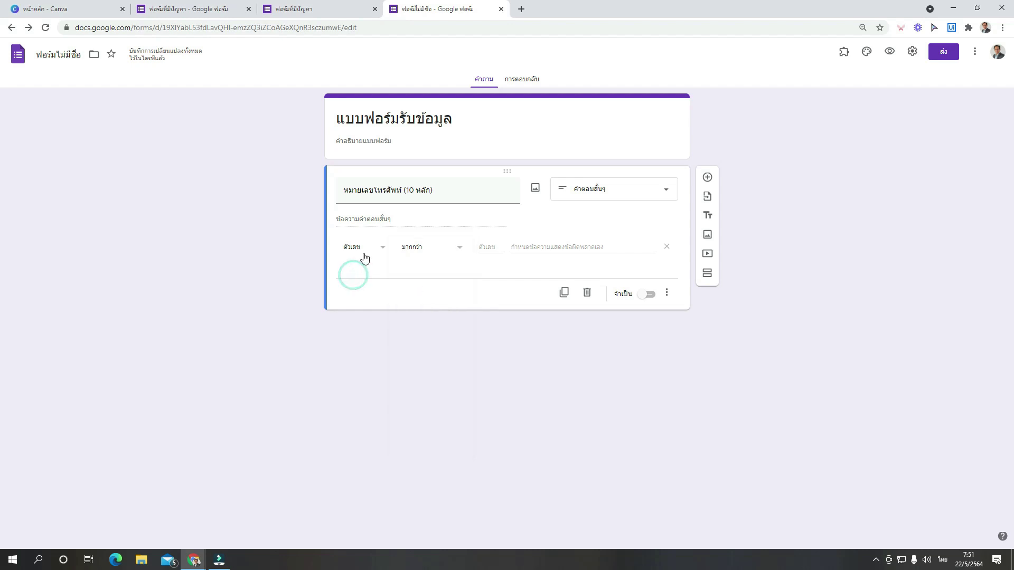
click(382, 248)
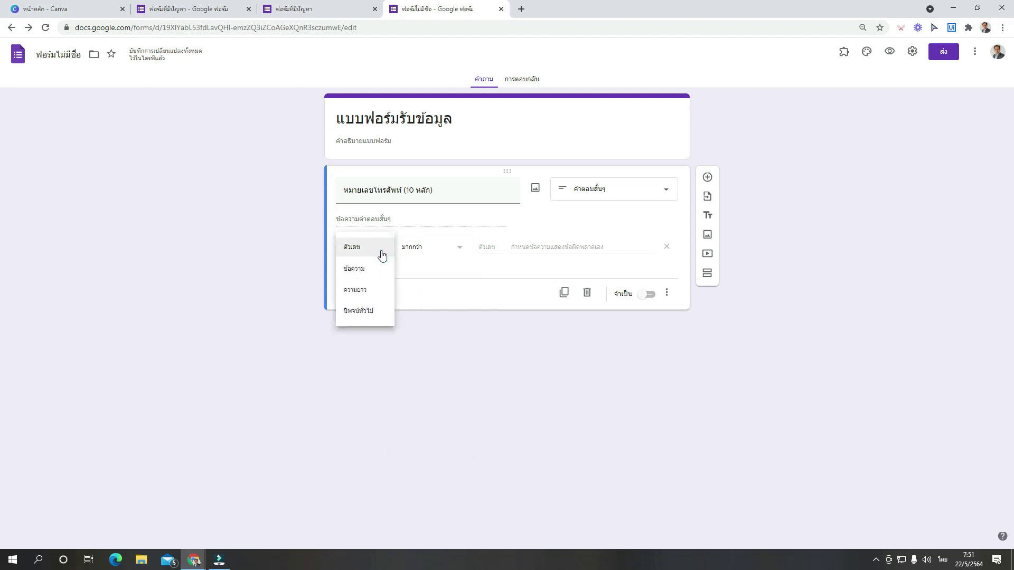
click(385, 313)
click(411, 250)
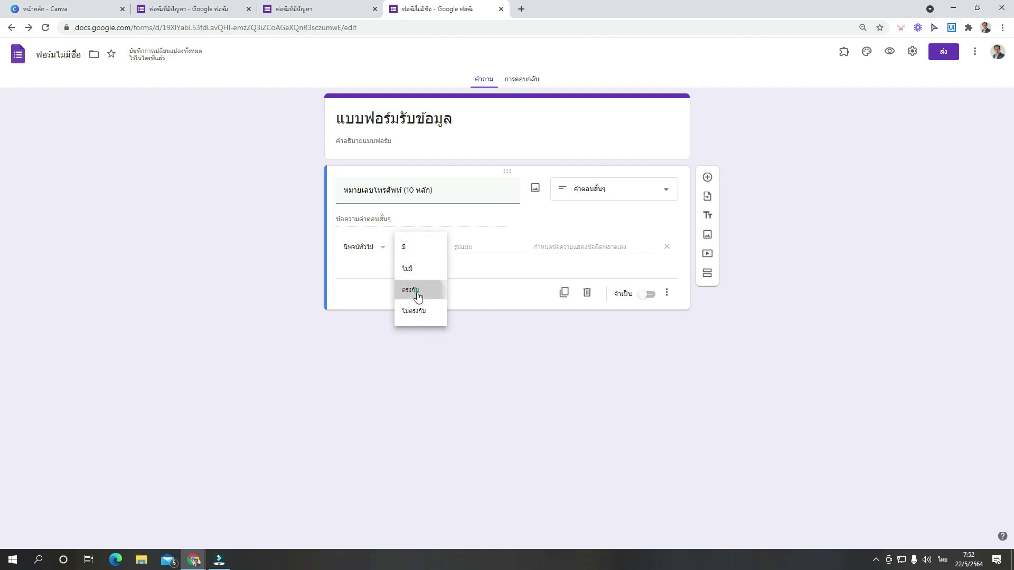
click(418, 297)
- Set the validation pattern of the phone-number question to [0-9]{10}
click(480, 250)
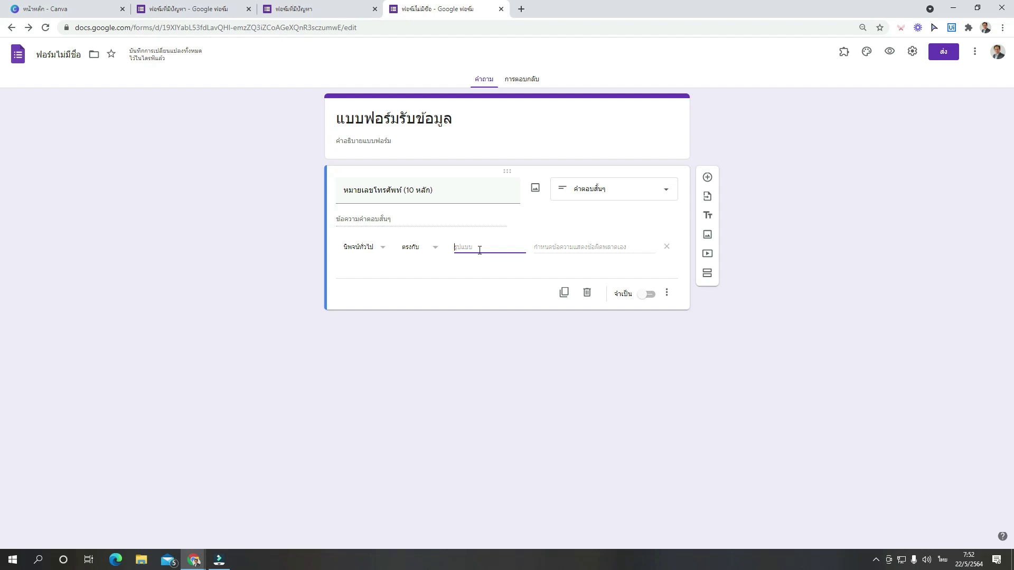
key(grave)
text([)
text(0-9]()
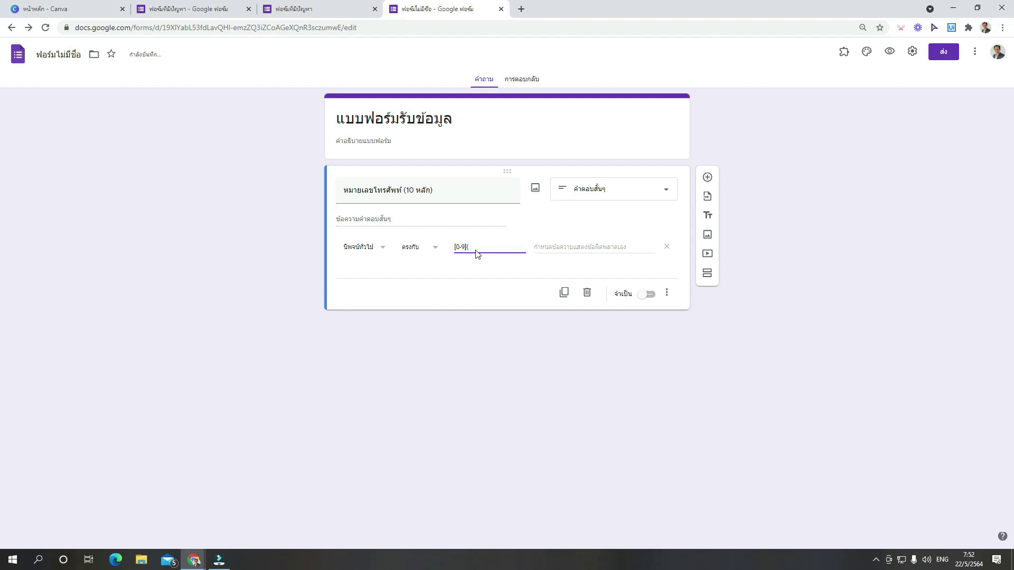
text(10})
click(459, 250)
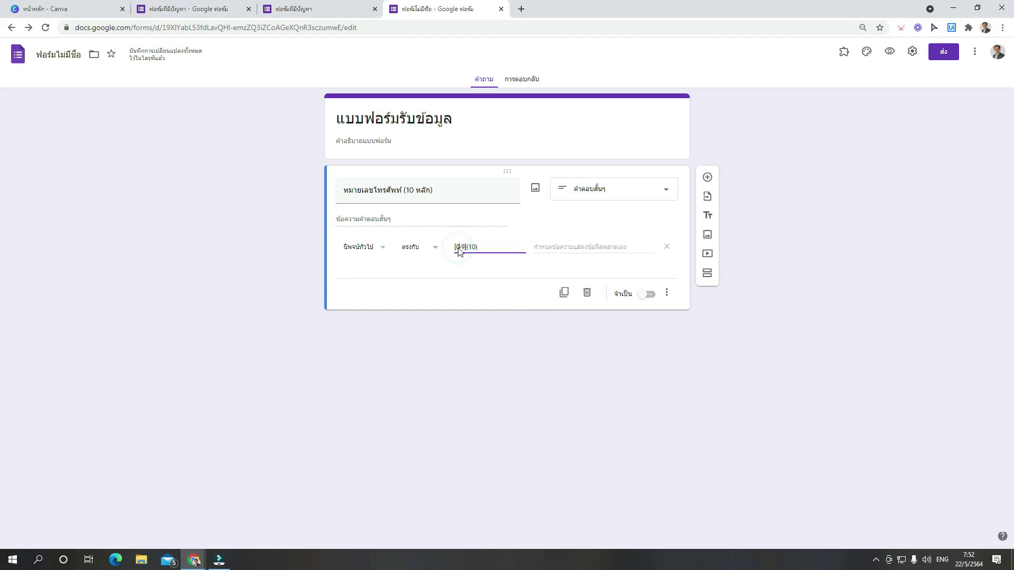
drag(454, 247, 467, 247)
click(488, 277)
- Set the custom error text of the validation rule to "กรุณากรอกตัวเลขให้ครบ 10 หลัก"
click(580, 249)
key(alt+shift)
text(กรุ)
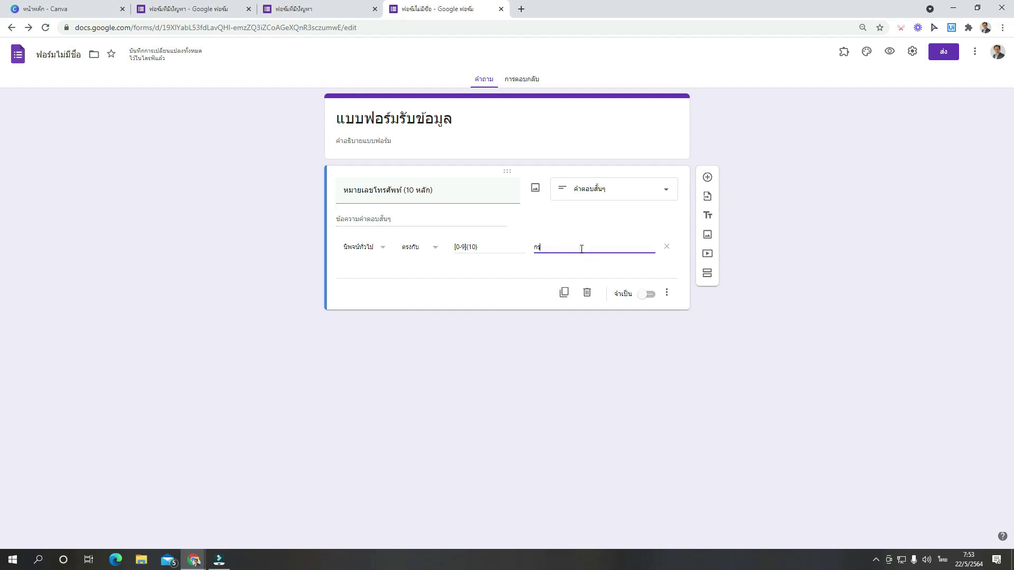
text(ณาตกรอกตัวเลขให้ครบ)
key(alt+shift)
text(10)
key(alt+shift)
text(หลัก)
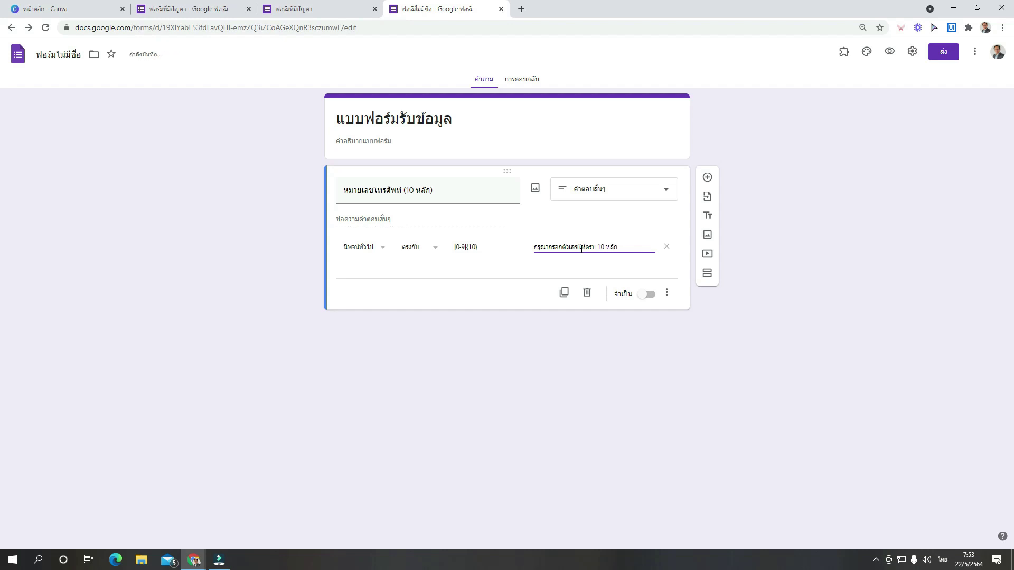
click(539, 275)
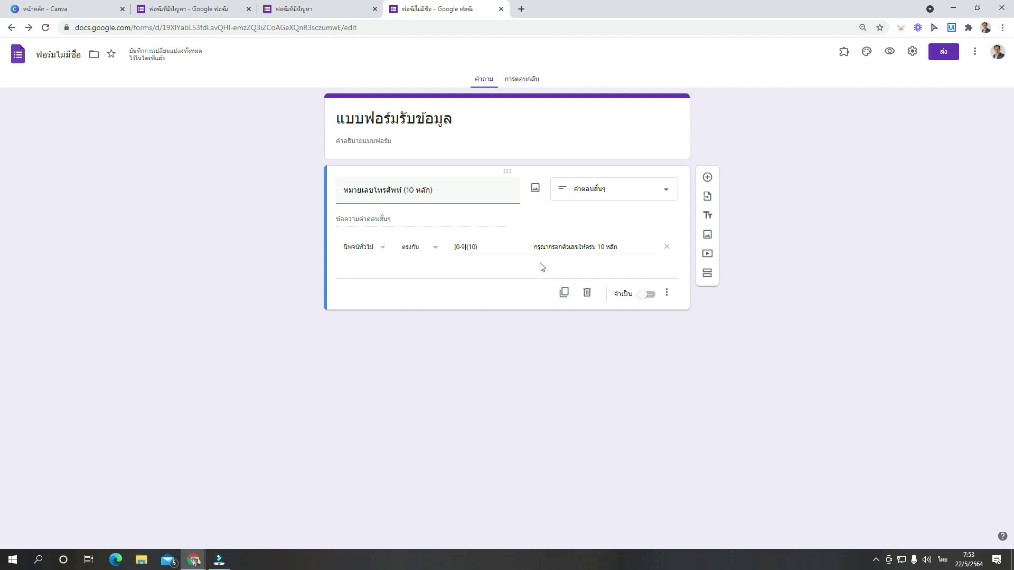
- Preview the form, enter a nine-digit number in the phone-number field and try to submit it
click(890, 53)
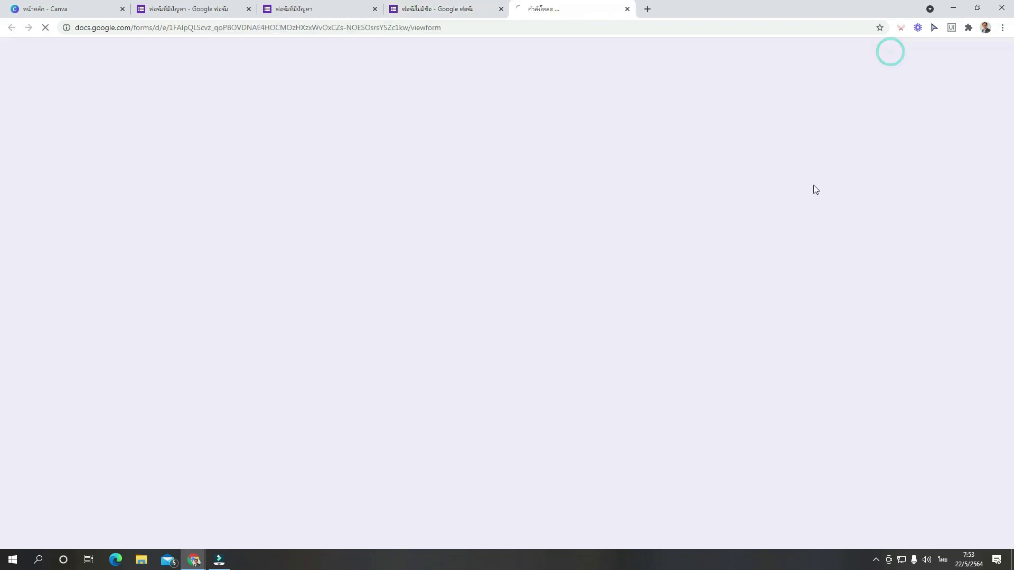
click(394, 132)
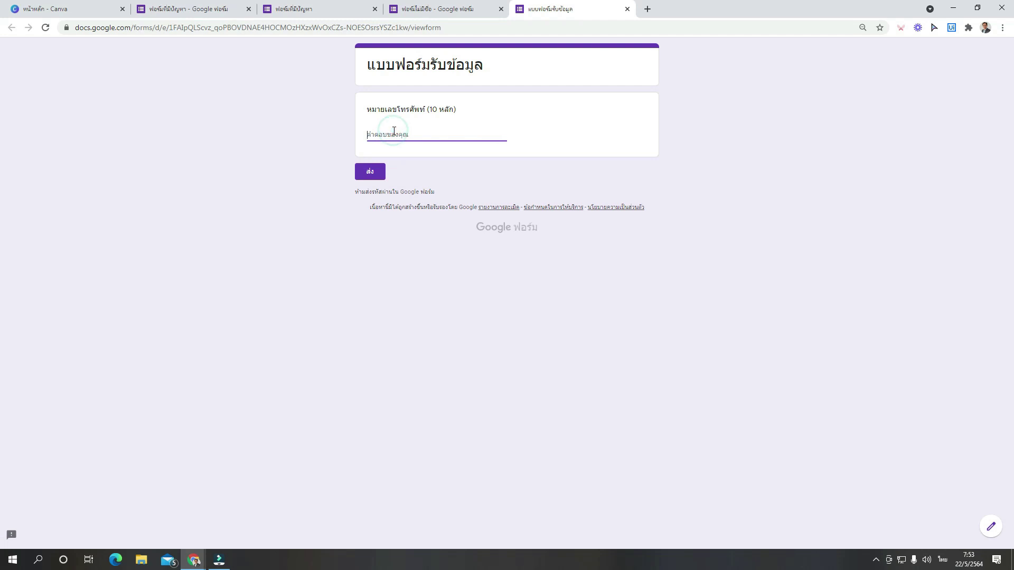
text(124551242)
click(378, 136)
click(376, 173)
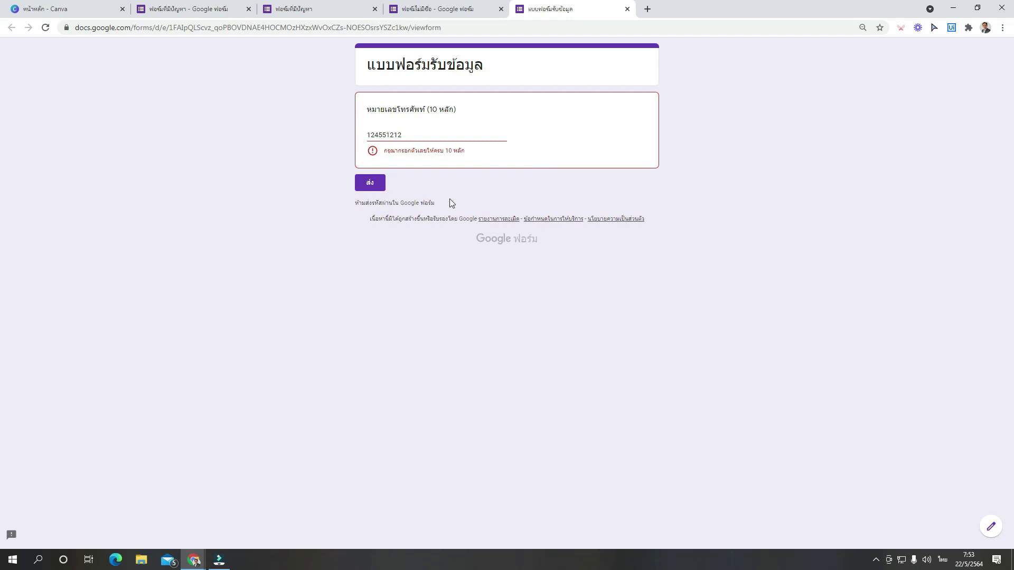
- Test the validation further by adding digits to the phone-number answer and trimming it to ten digits
click(400, 136)
click(374, 192)
double_click(378, 135)
click(392, 136)
text(1245)
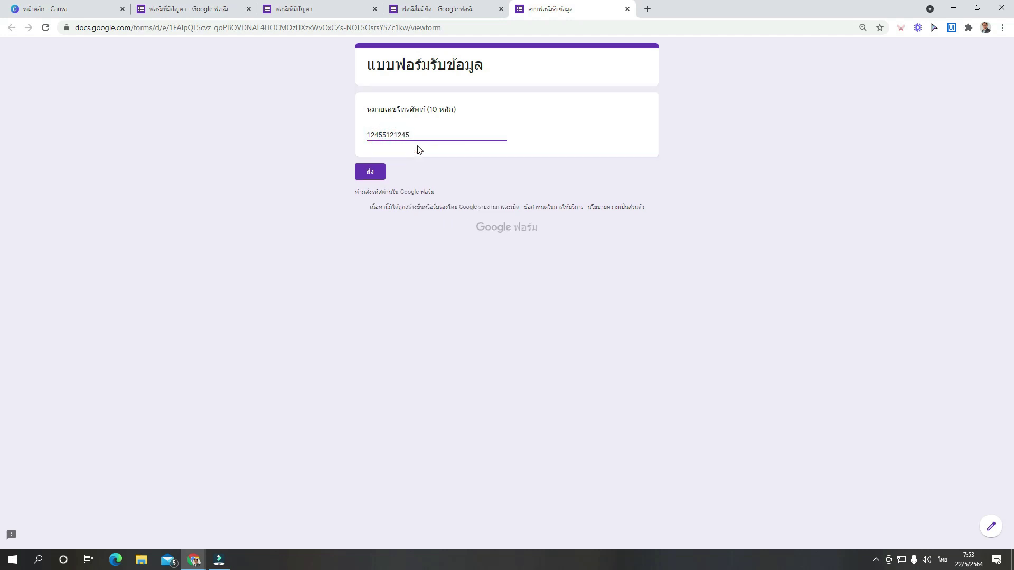
click(378, 135)
click(392, 136)
click(397, 135)
key(BackSpace)
click(416, 157)
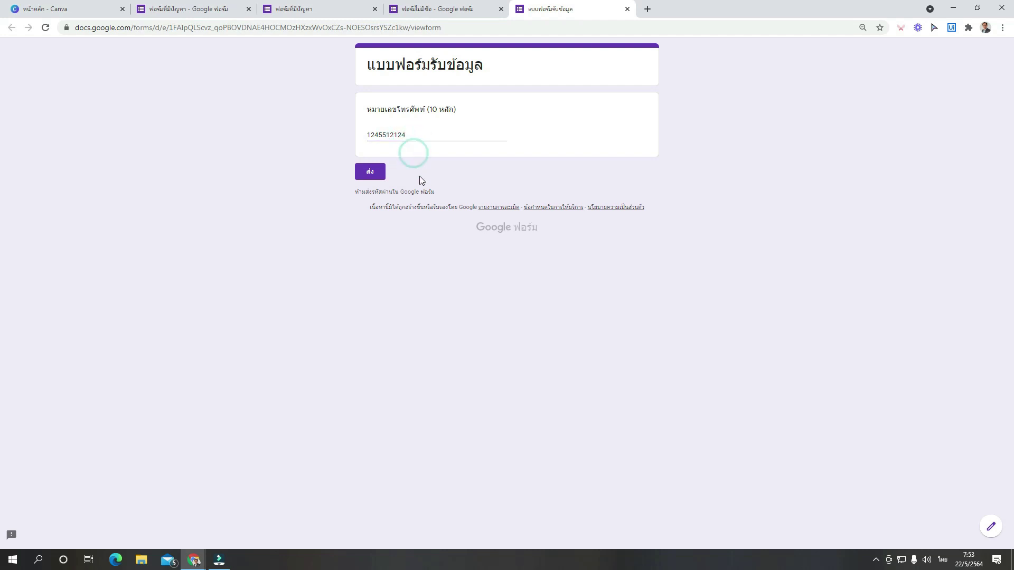
- Submit the form with the ten-digit phone number and check the recorded answer in the form's responses
click(371, 173)
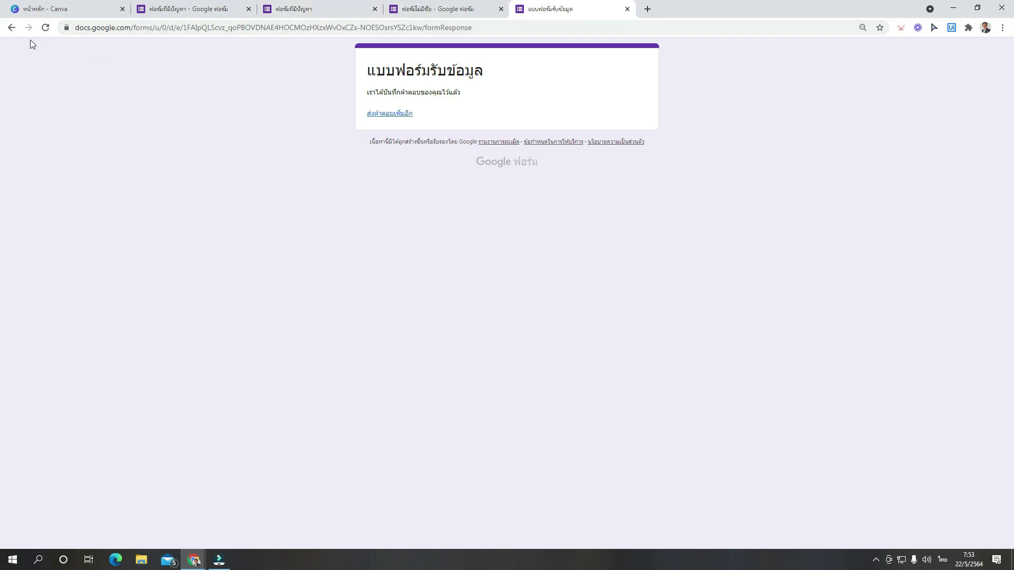
click(429, 9)
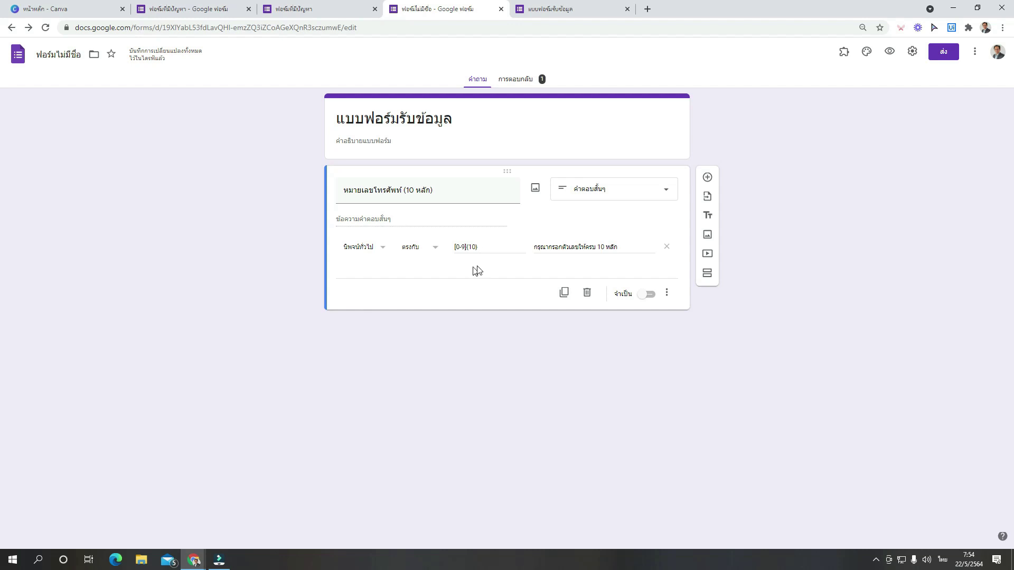
click(523, 84)
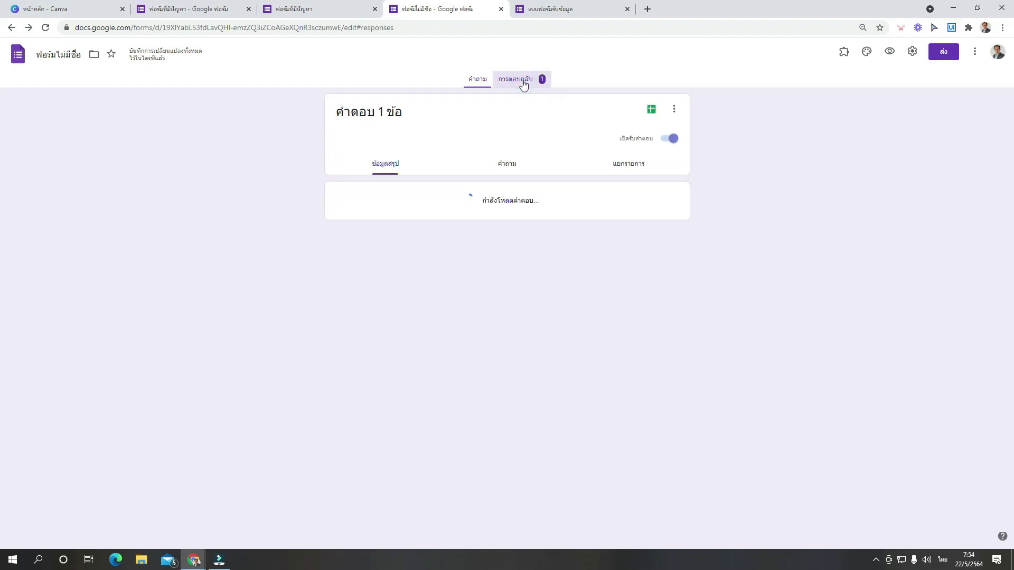
drag(339, 238, 387, 241)
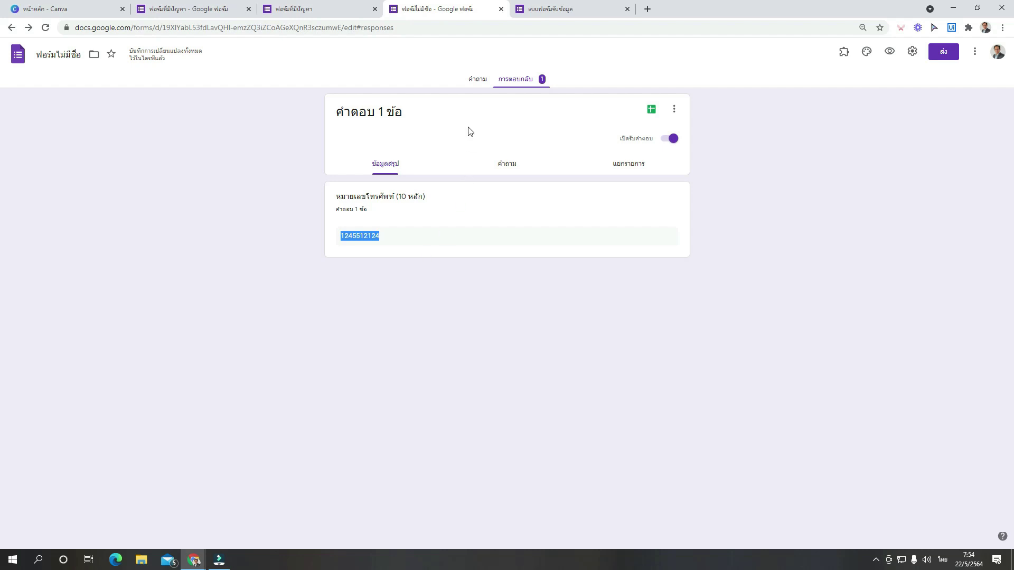
- Append the format hint "XXX-XXX-XXXX" to the phone-number question title
click(478, 79)
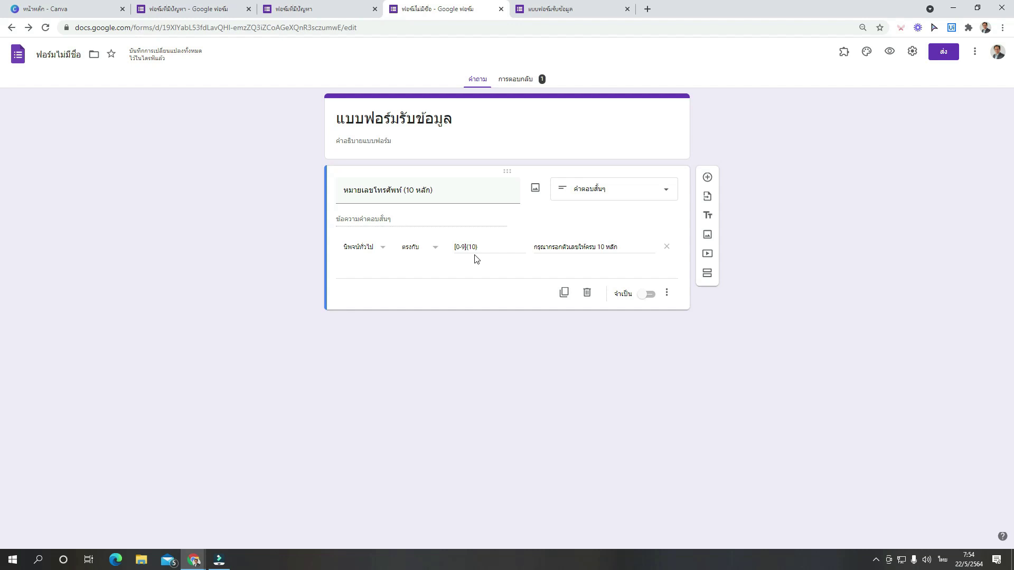
click(472, 189)
click(465, 189)
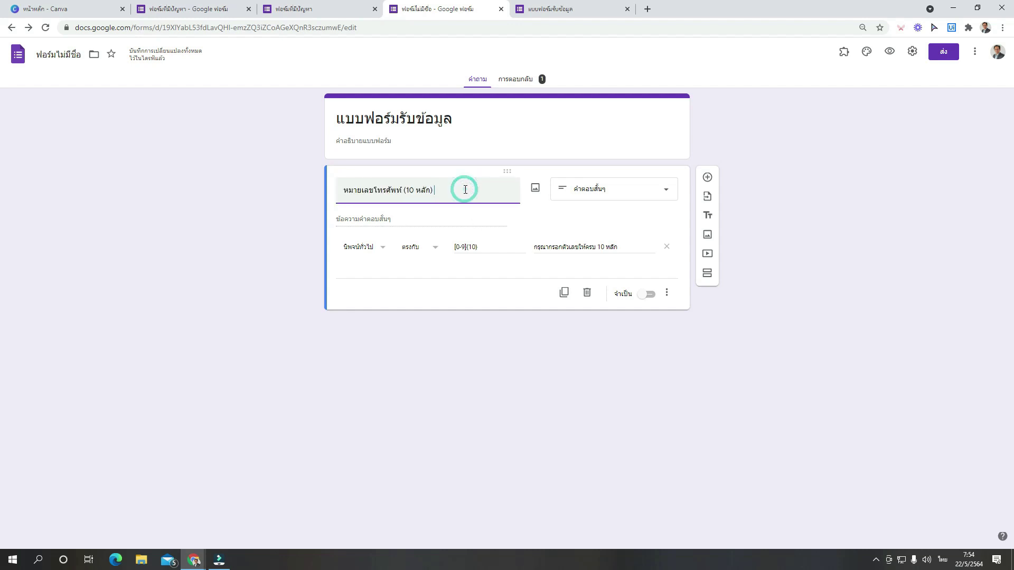
text())
key(grave)
key(BackSpace)
text(XXX)
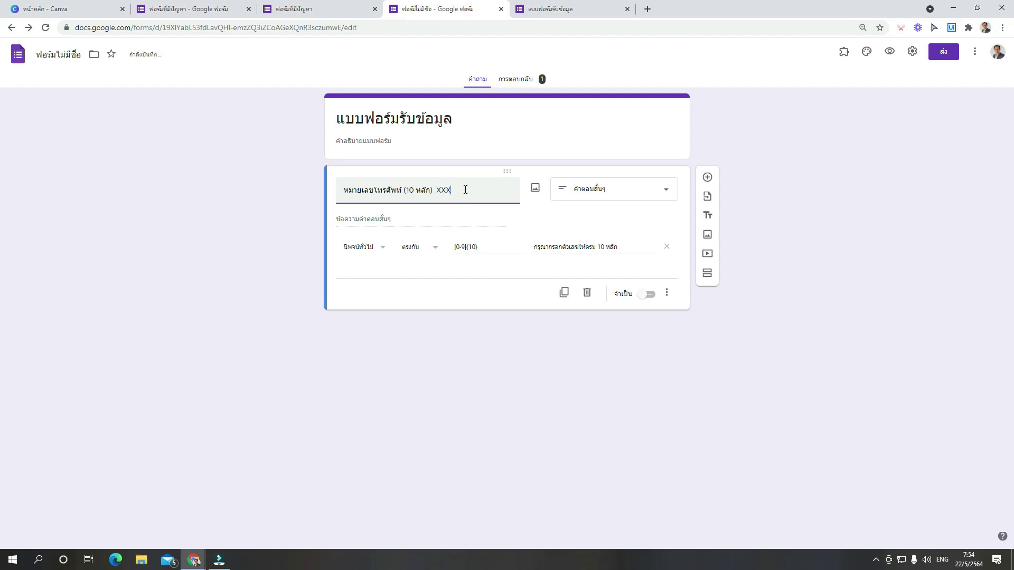
text(-XXX-XXXX)
click(529, 222)
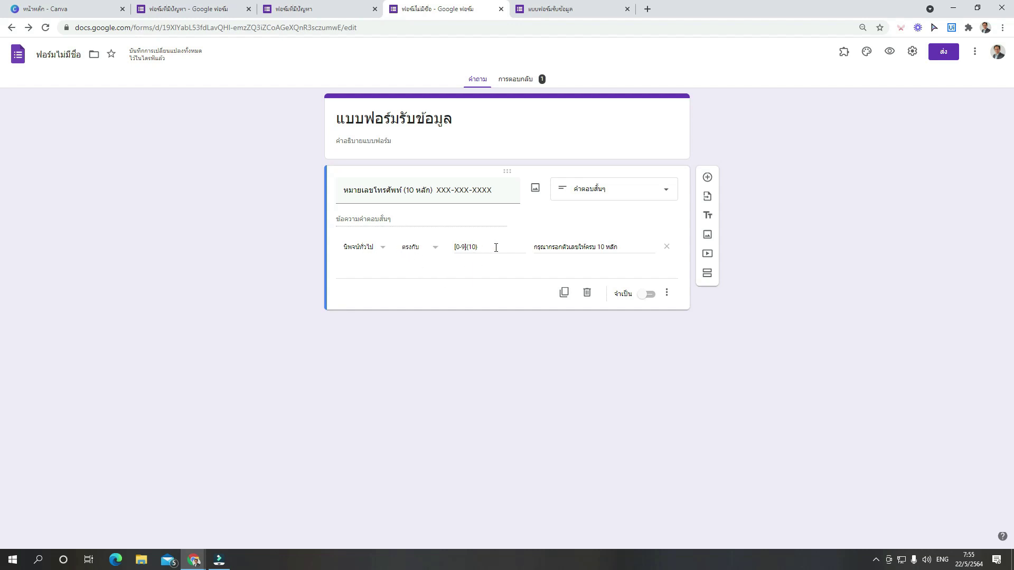
- Replace the validation pattern of the phone-number question with \d{3}-\d{3}-\d{4}
drag(496, 247, 444, 254)
key(BackSpace)
text(\d)
text({3}-\d{3}-)
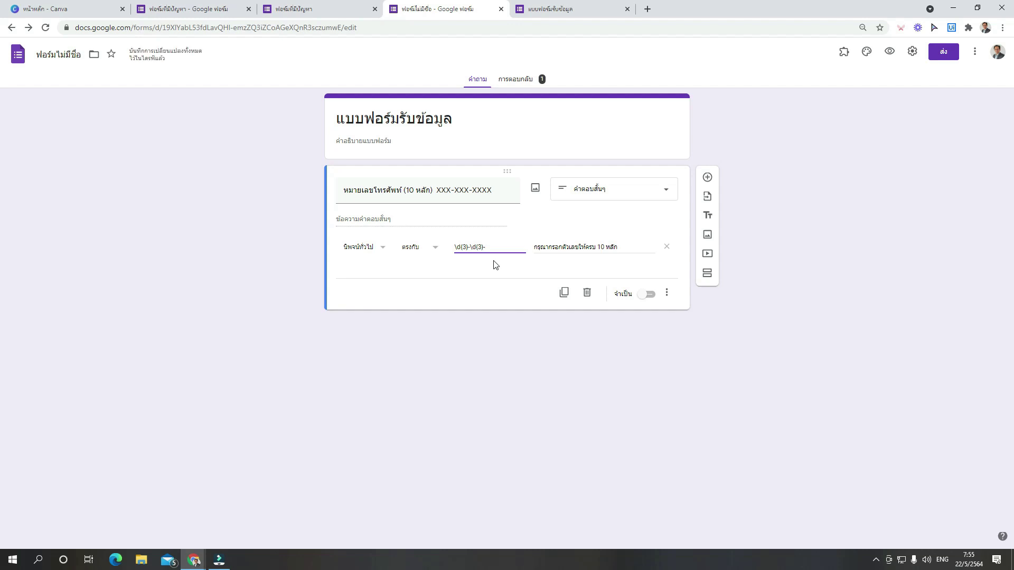
key(BackSpace)
text(-\)
text(d()
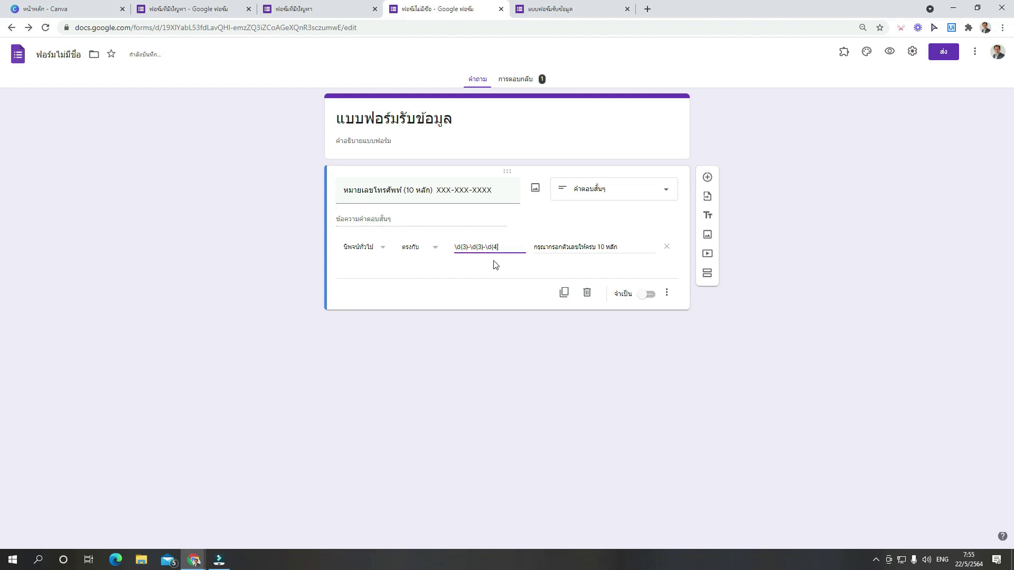
text(4})
- Copy XXX-XXX-XXXX from the question title and append it to the custom error text of the validation rule
click(622, 246)
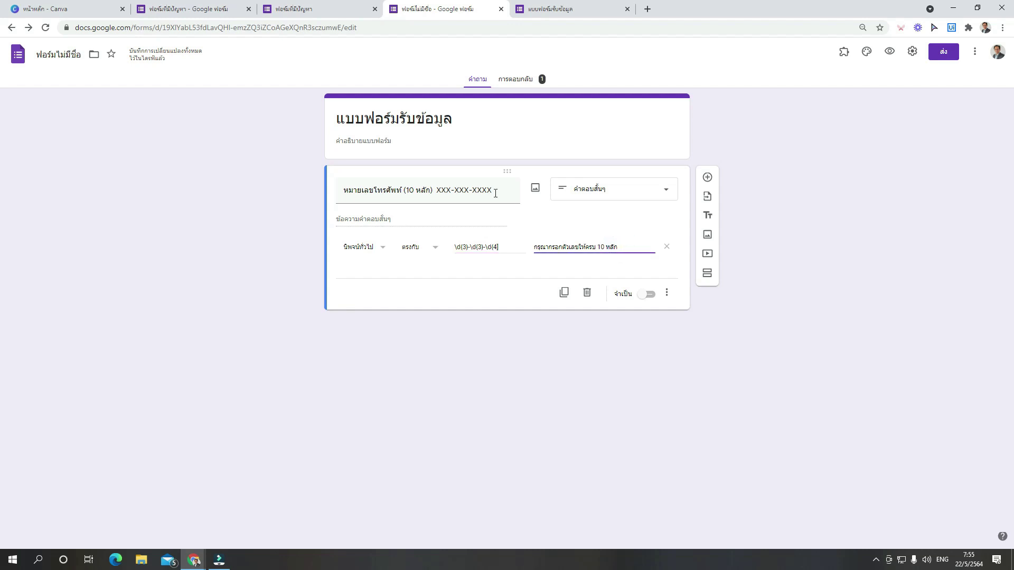
triple_click(470, 190)
drag(437, 191, 514, 191)
key(ctrl+c)
click(619, 245)
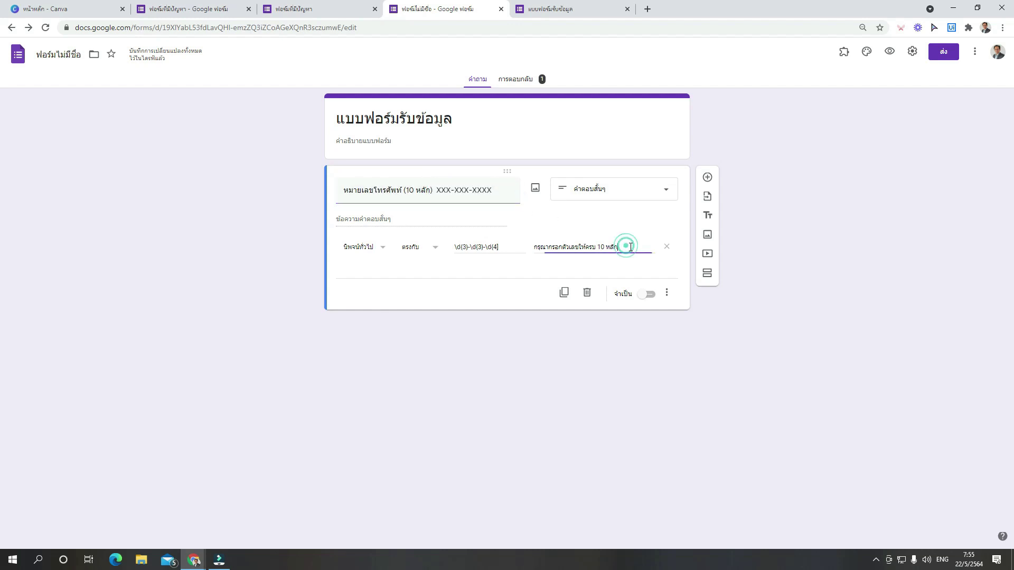
key(ctrl+v)
click(642, 272)
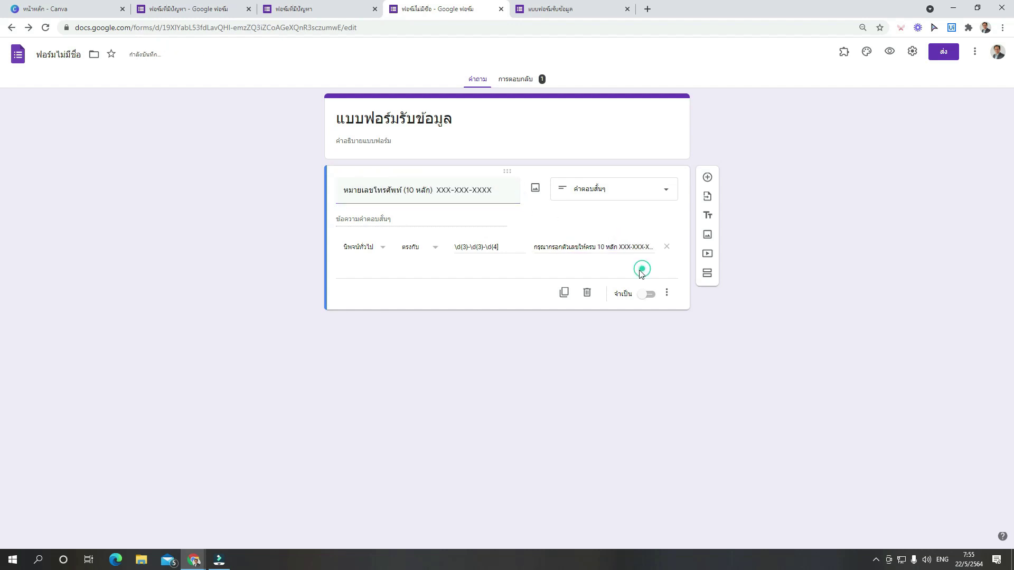
- Correct the closing bracket at the end of the validation pattern to a curly brace
click(487, 277)
click(504, 246)
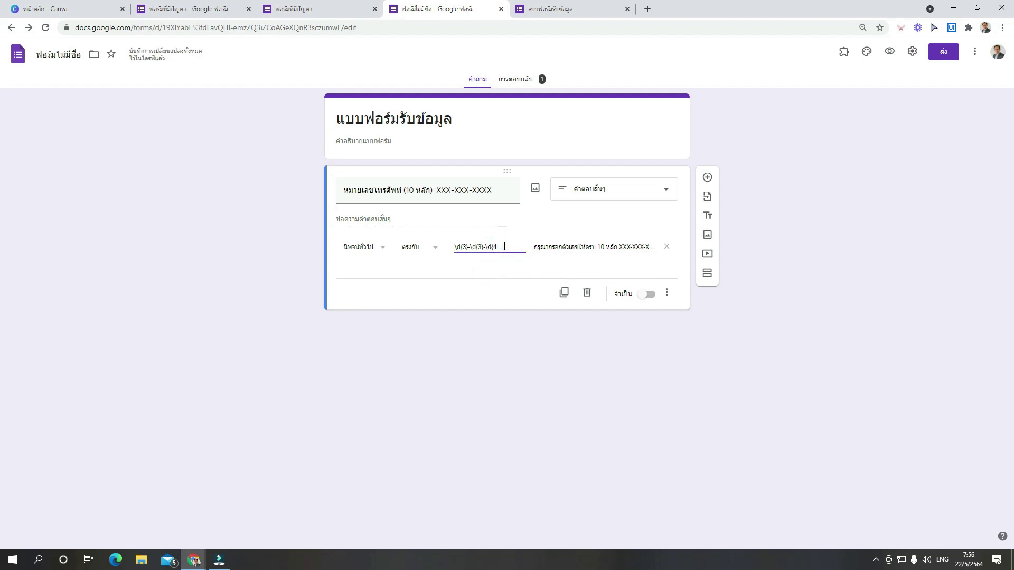
text())
click(505, 271)
- Preview the form and test the phone-number field with a nine-digit hyphenated number, checking the validation message
click(889, 55)
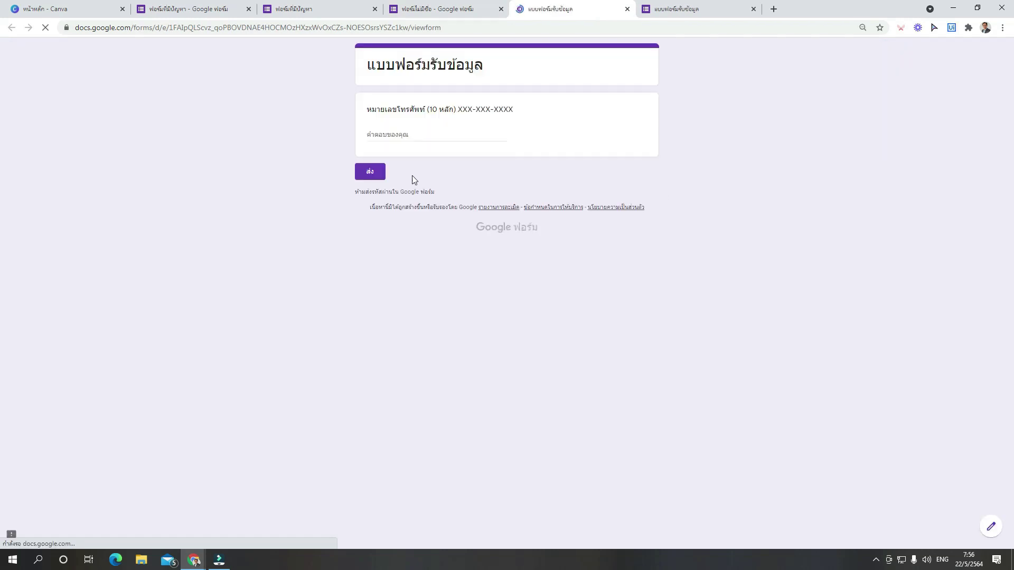
drag(439, 109, 517, 114)
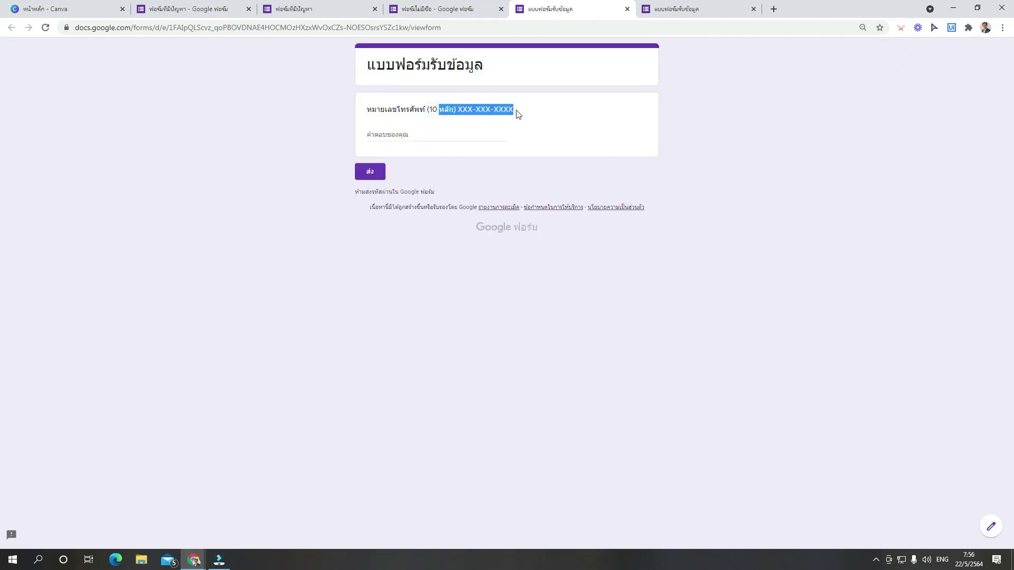
click(426, 134)
text(123-123-123)
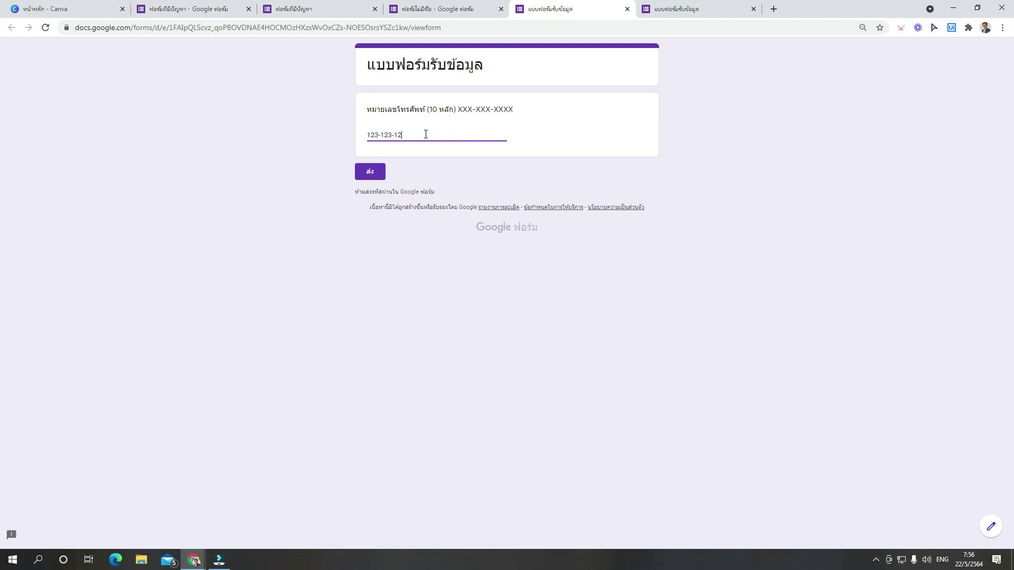
click(434, 152)
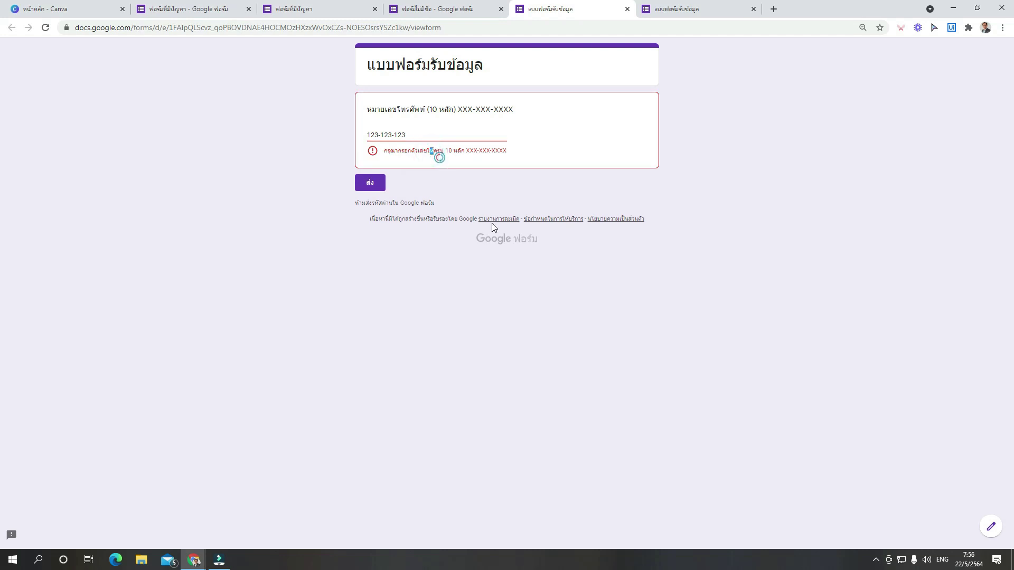
drag(381, 151, 529, 151)
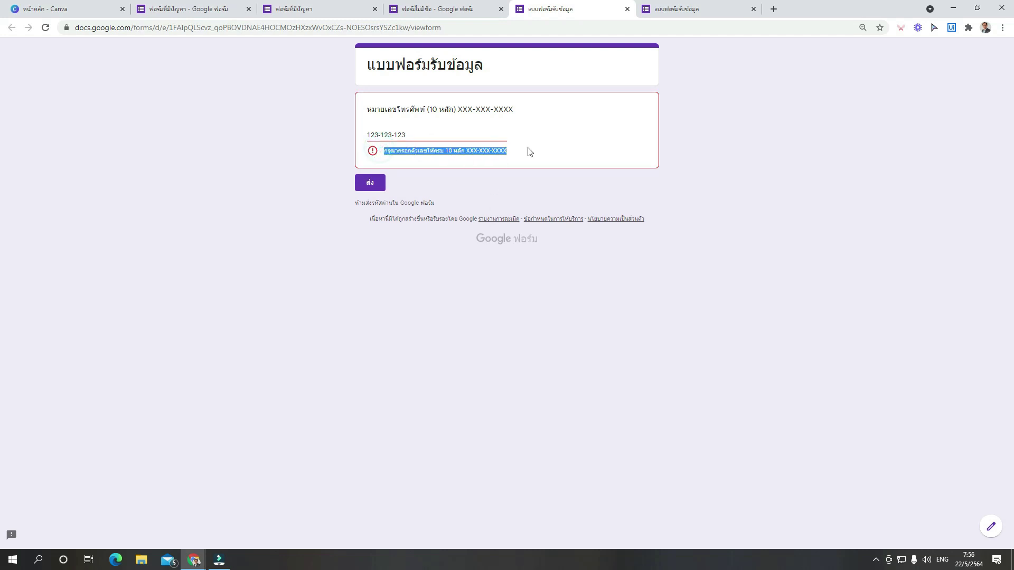
click(523, 165)
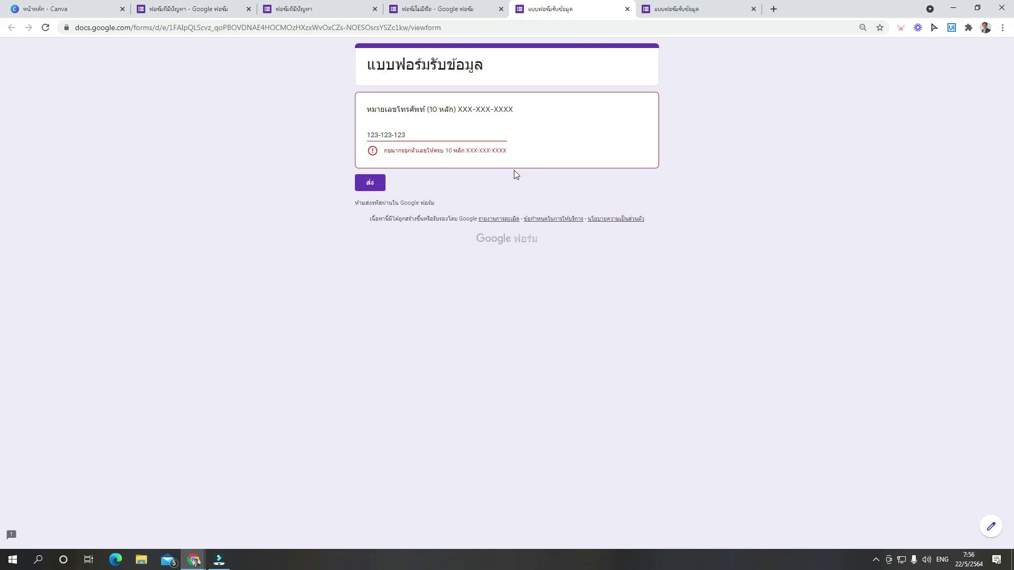
- Add a tenth digit, 7, to the hyphenated phone number and submit the form
click(422, 136)
text(7)
click(441, 158)
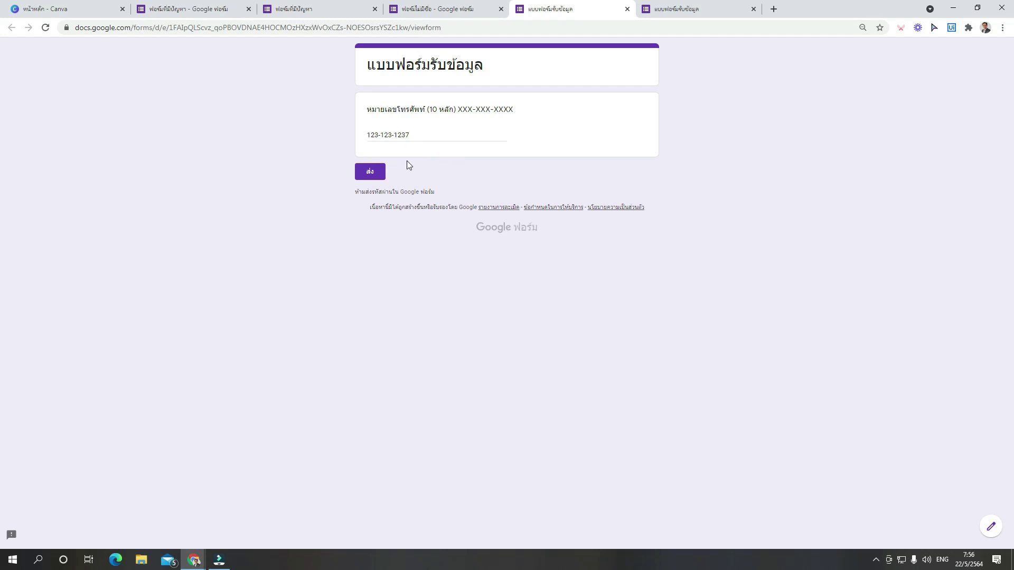
click(371, 172)
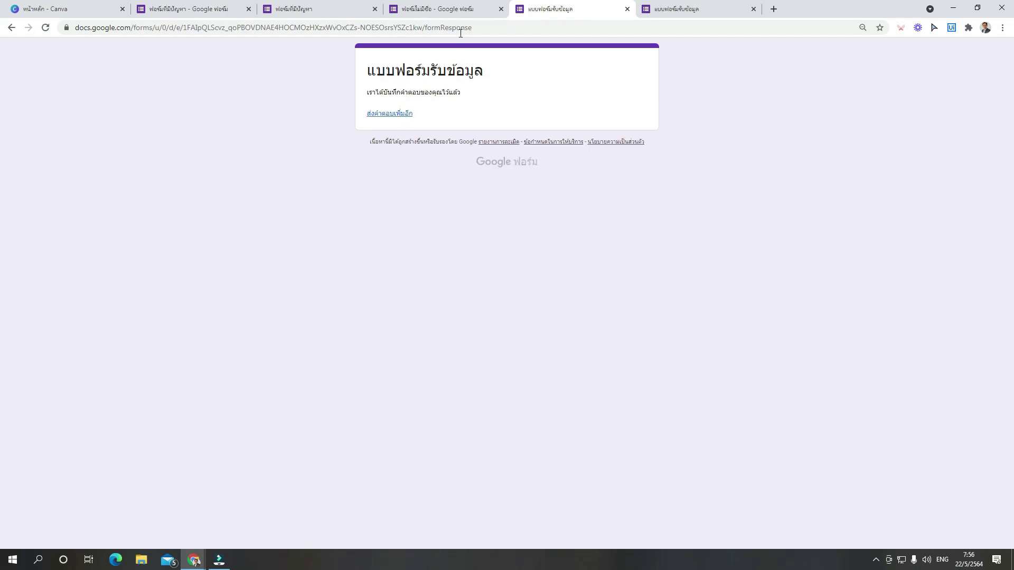
- Return to the form editor and compare the recorded answers in the responses summary
click(461, 11)
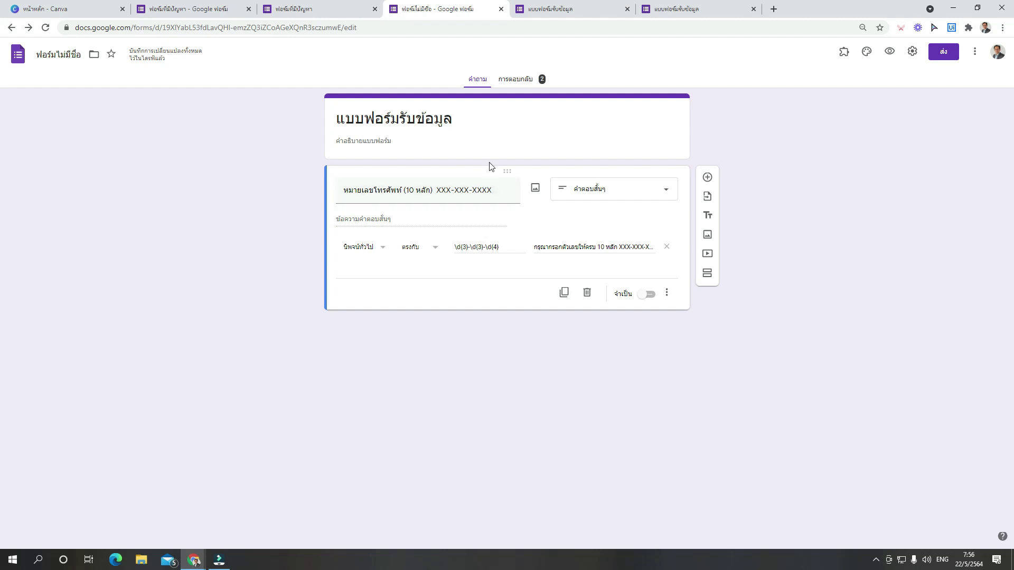
click(523, 85)
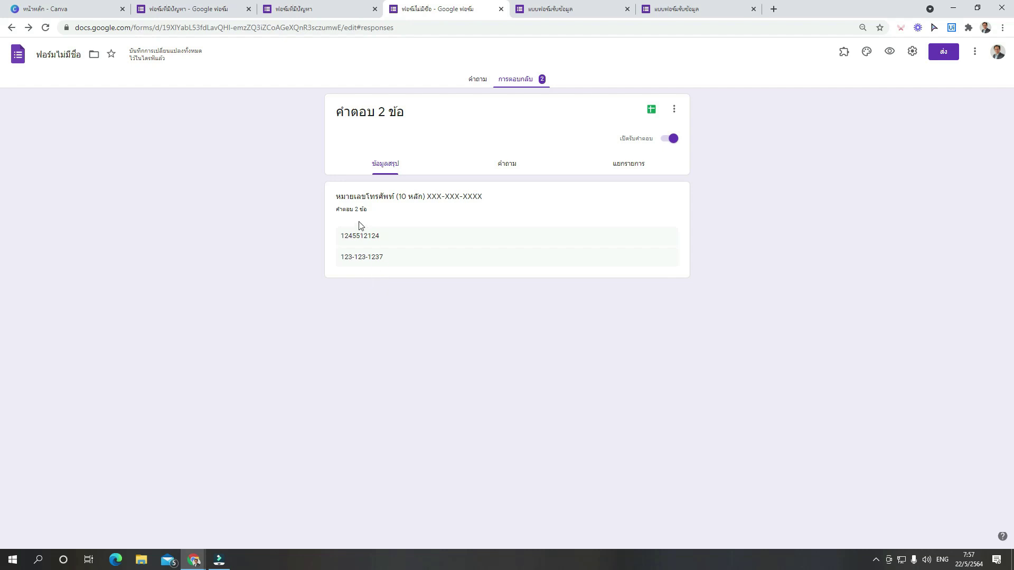
drag(340, 235, 387, 260)
- Replace the question title with "ตัวอักษรที่นำหน้าด้วย อักขระ 2 ตัว (กข) XXXX"
click(480, 83)
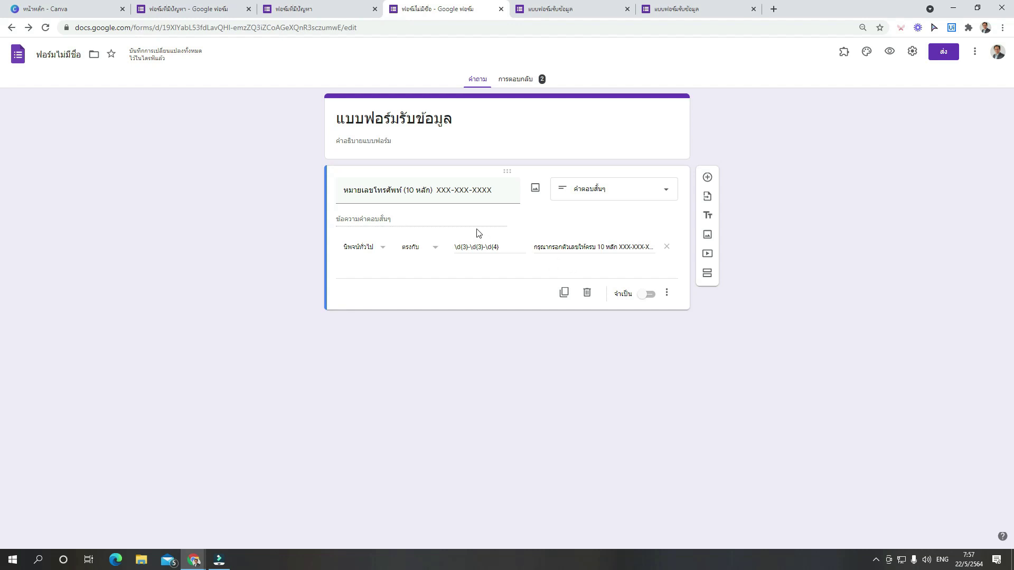
triple_click(492, 190)
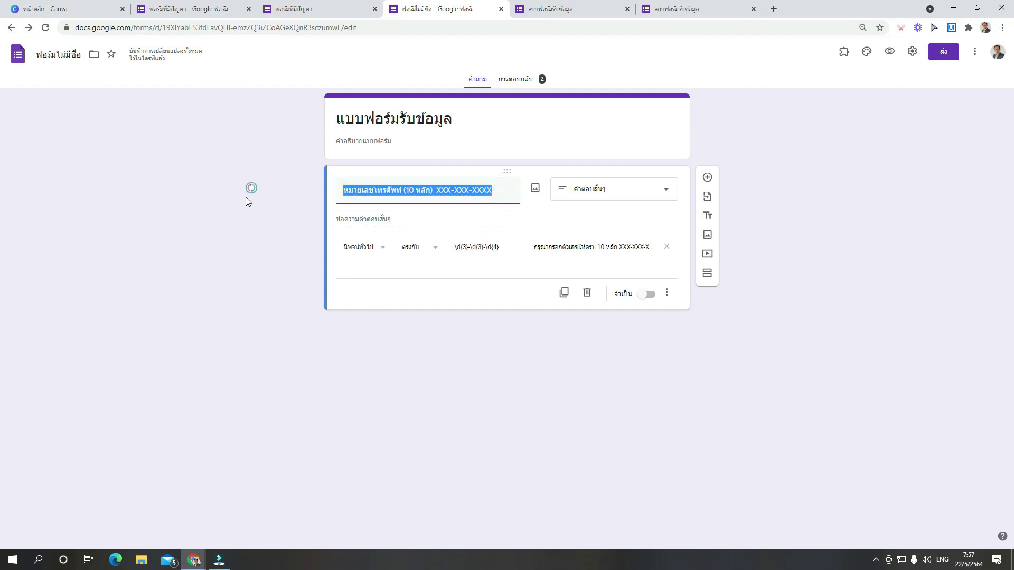
key(BackSpace)
key(grave)
text(ตัวอ)
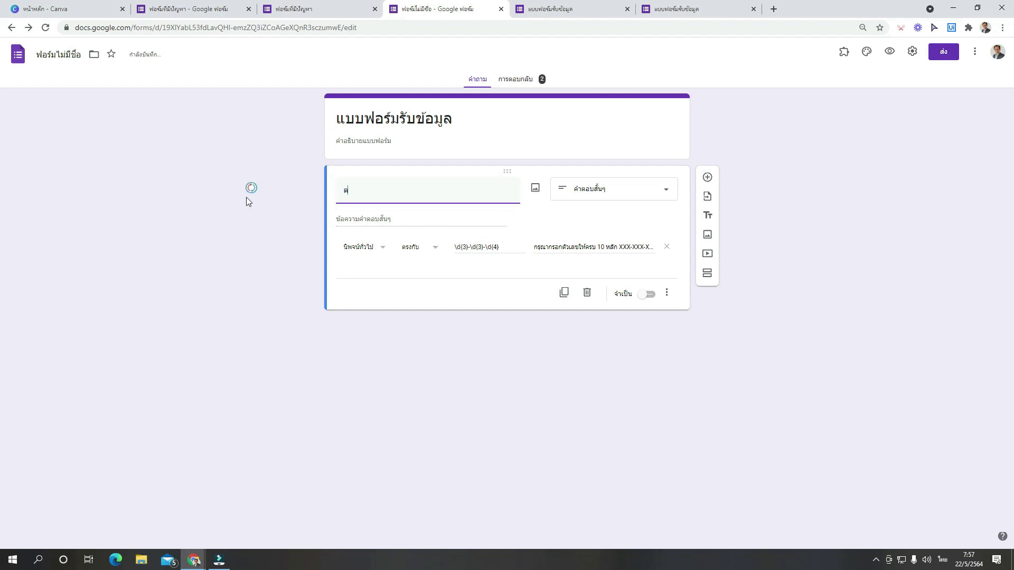
text(ักษรที่นำหน้าด้วย อักขระ 2 ตัว)
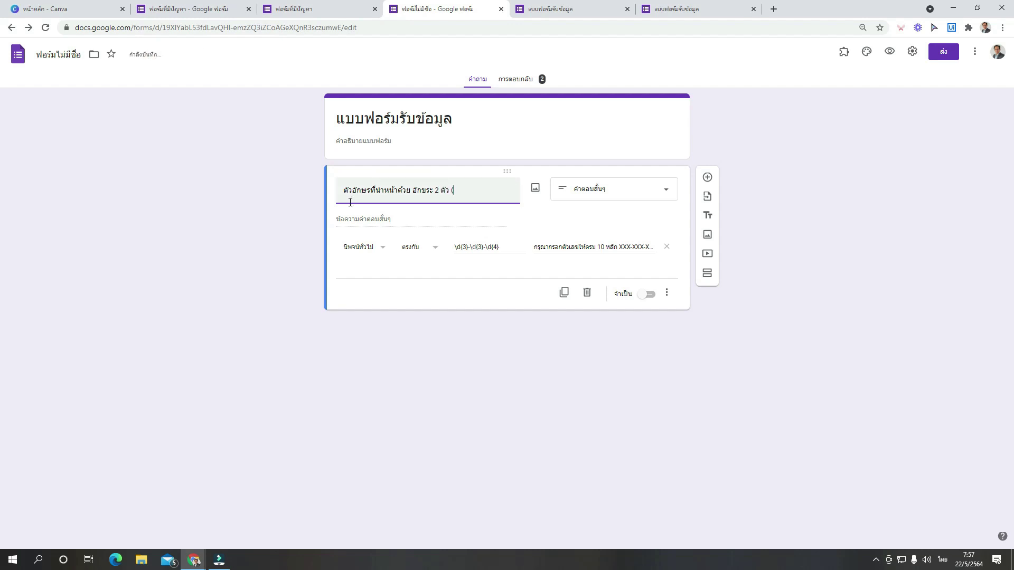
text( (กข)
key(grave)
text() XXXX)
click(528, 267)
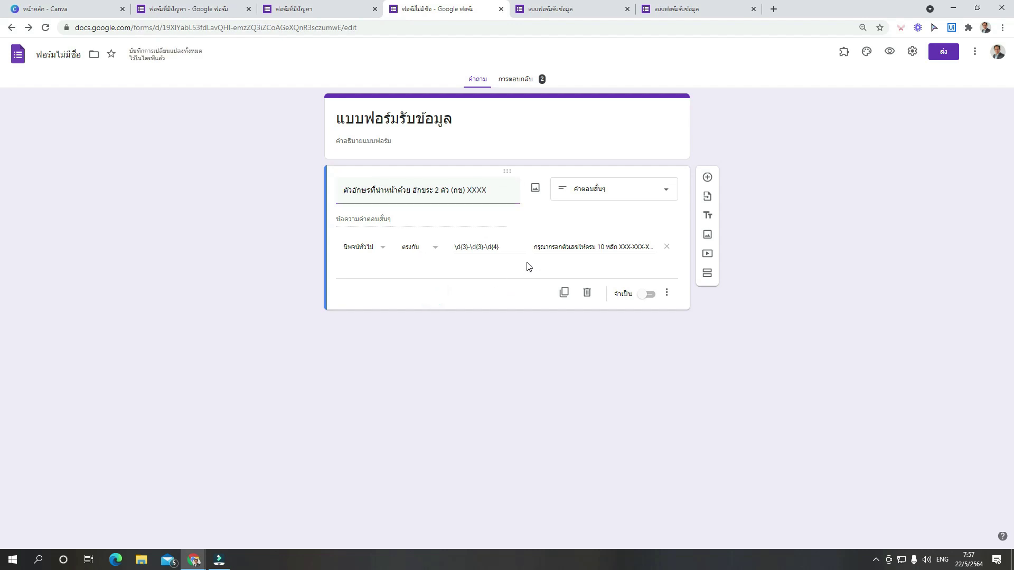
- Set the validation pattern of the question to ^กข\d{4}
click(487, 247)
drag(501, 247, 409, 255)
key(BackSpace)
text(1)
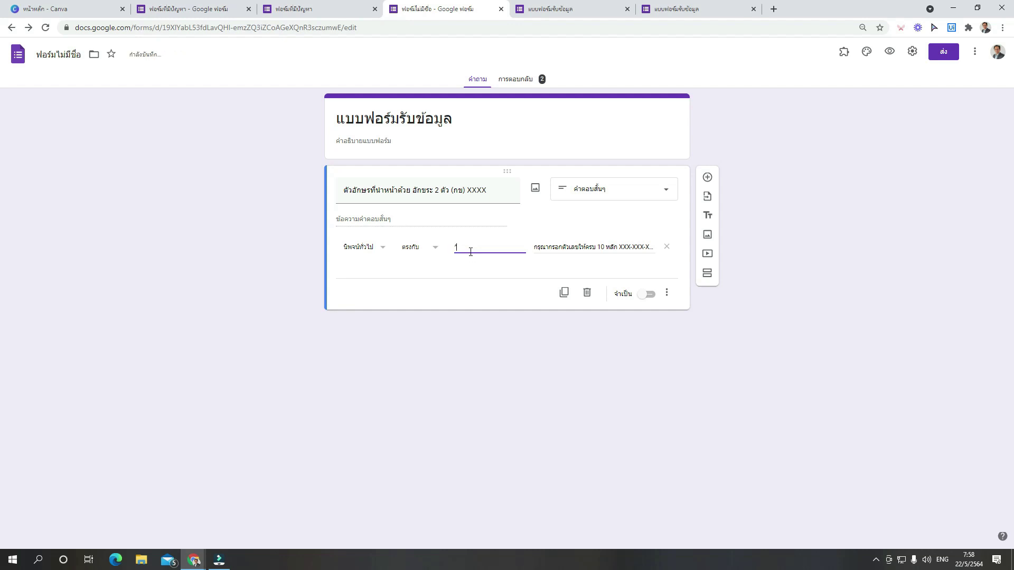
key(BackSpace)
text(^)
key(grave)
text(กข)
key(grave)
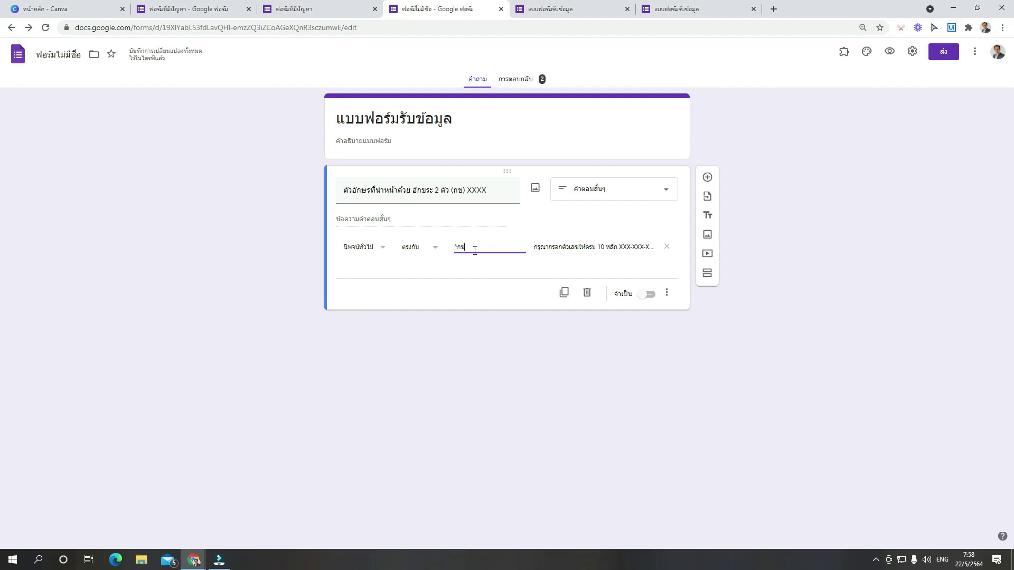
text(\d)
key(grave)
text(บ)
key(grave)
key(BackSpace)
text({4)
key(grave)
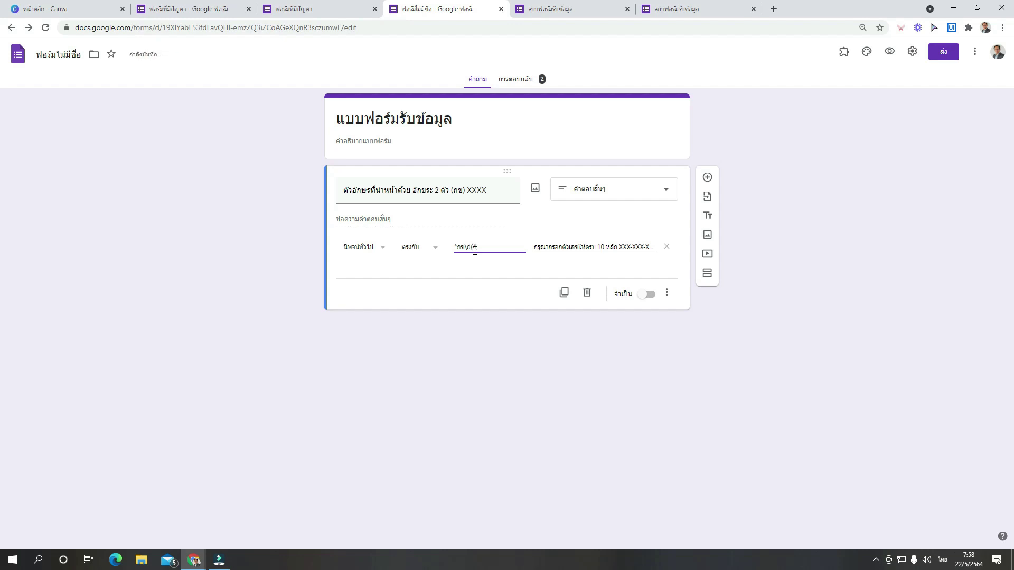
key(grave)
text(})
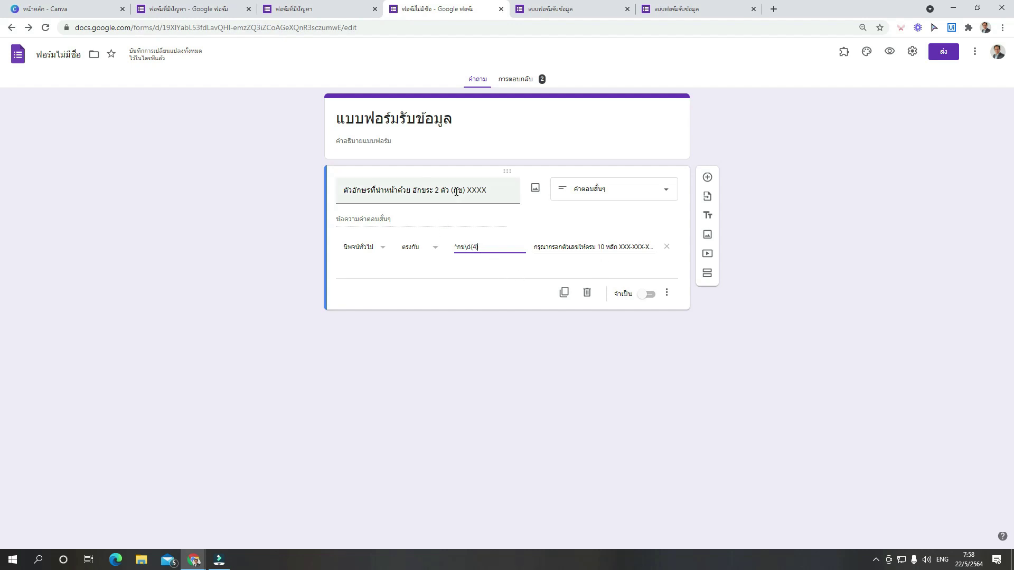
- Replace the end of the validation error message with the title's wording so it reads "กรุณากรอก อักขระ 2 ตัว (กข) XXXX"
click(490, 188)
click(466, 194)
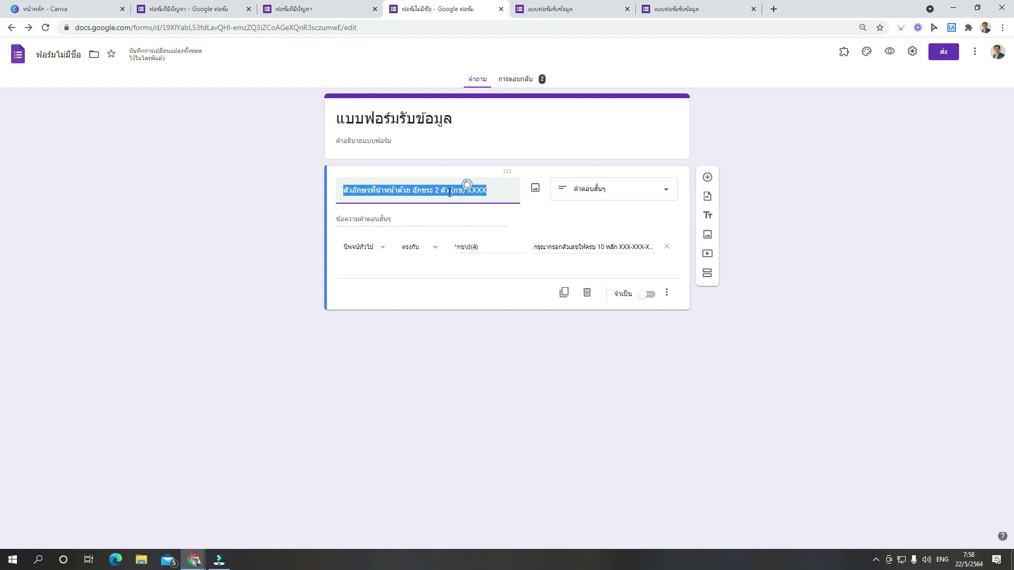
click(411, 191)
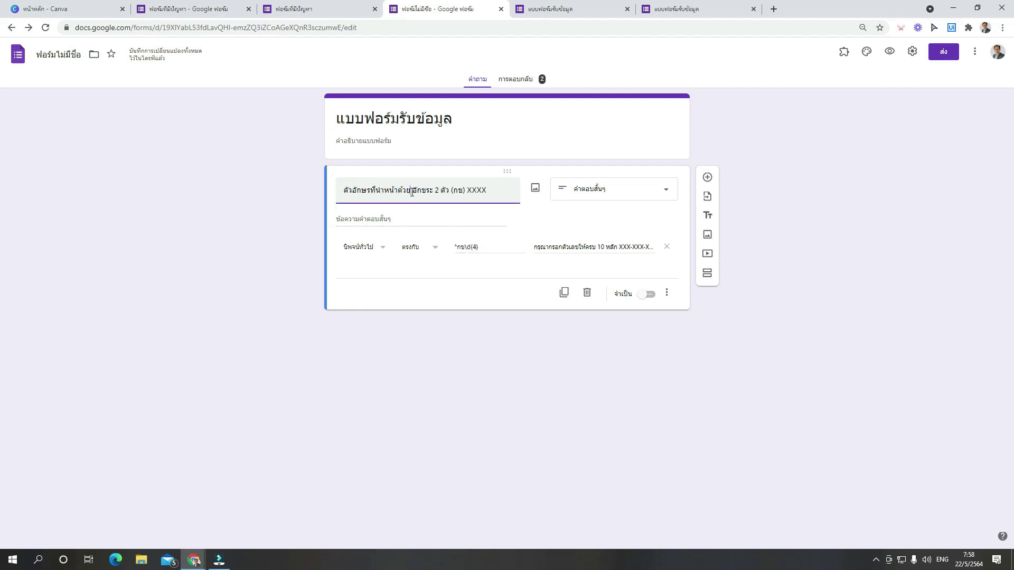
drag(412, 192, 486, 191)
key(ctrl+c)
click(579, 247)
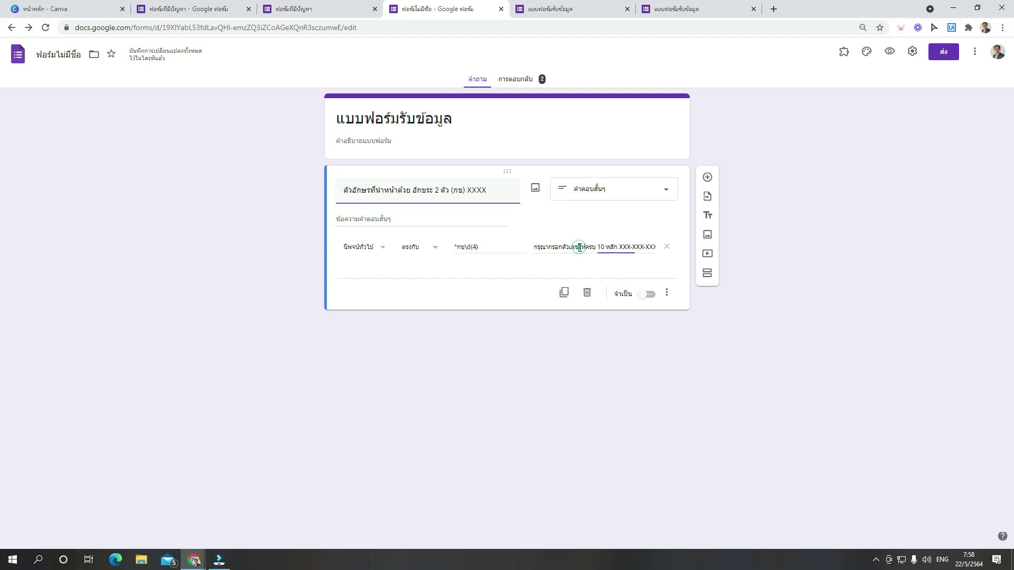
drag(561, 247, 709, 241)
key(BackSpace)
key(ctrl+v)
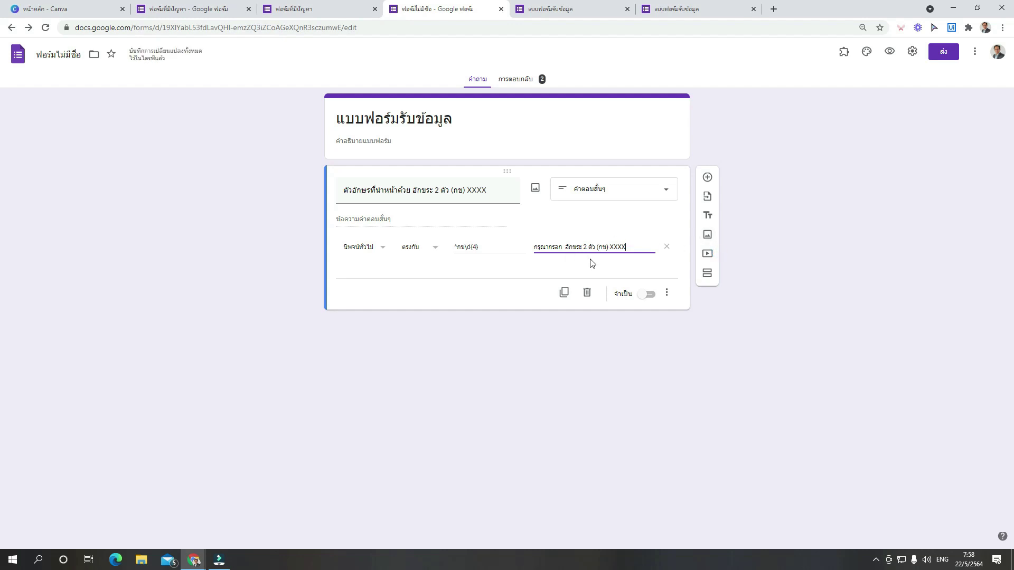
click(500, 271)
click(759, 143)
- Open the form preview and test the validation with the answer กป1234
click(889, 51)
click(434, 132)
text(d)
key(BackSpace)
key(grave)
text(ก)
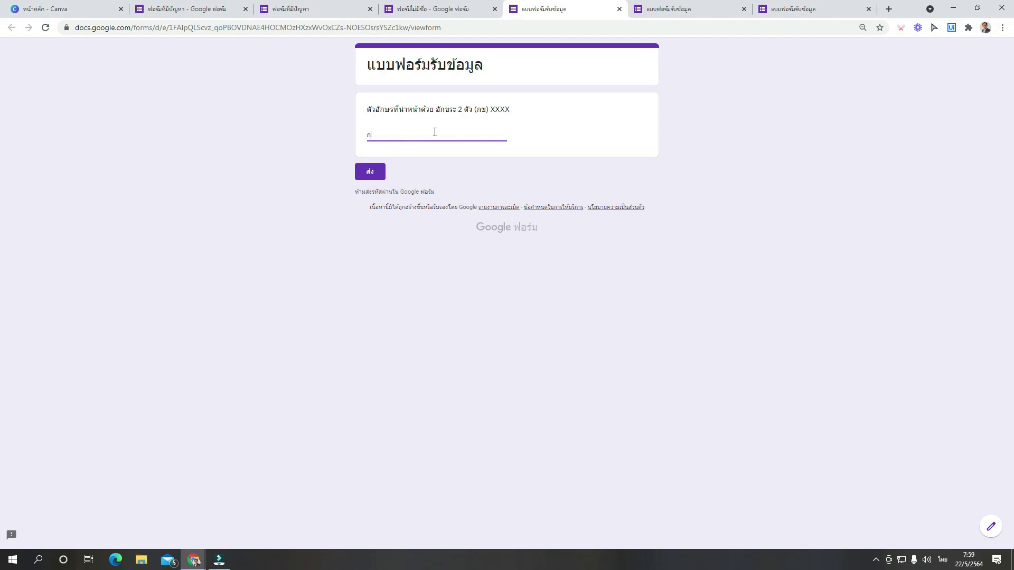
text(ป1234)
click(443, 181)
- Replace the answer's second letter with จ and try to submit the form
click(407, 132)
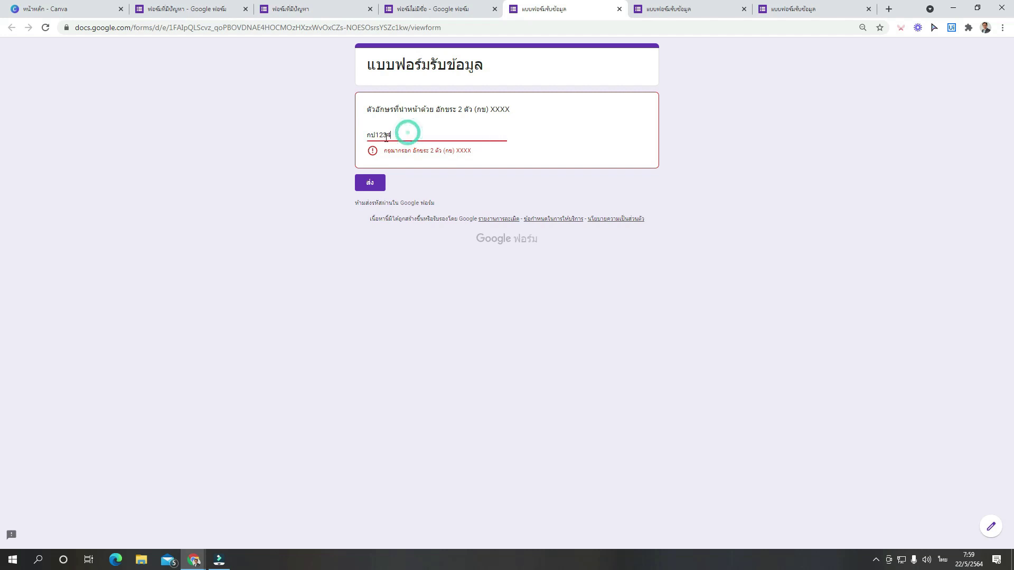
click(374, 136)
key(BackSpace)
text(จ)
click(404, 134)
click(380, 182)
- Change the answer's second letter to ข and remove the last digit to test กข123
double_click(372, 135)
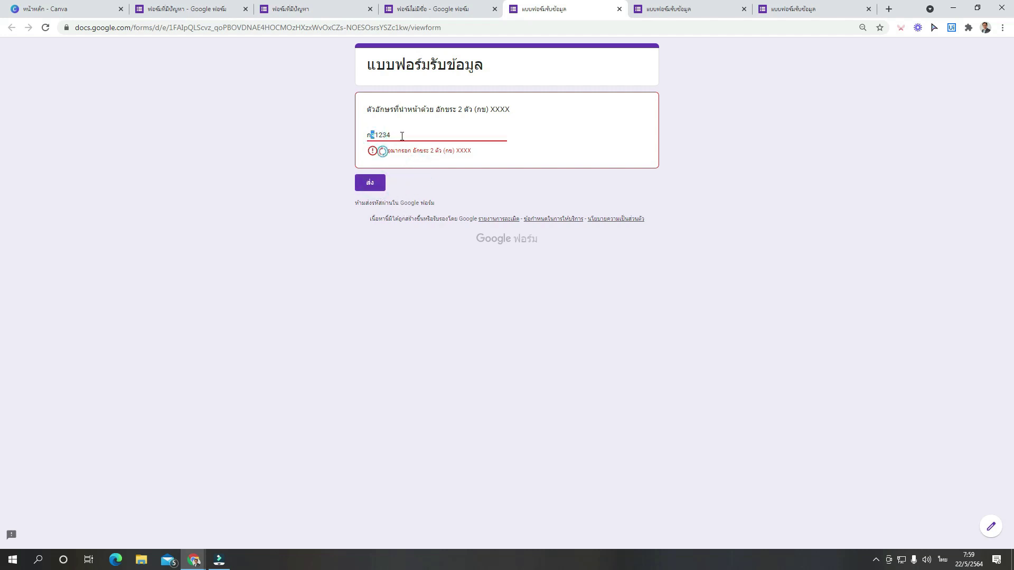
text(ข)
click(402, 136)
key(BackSpace)
click(419, 157)
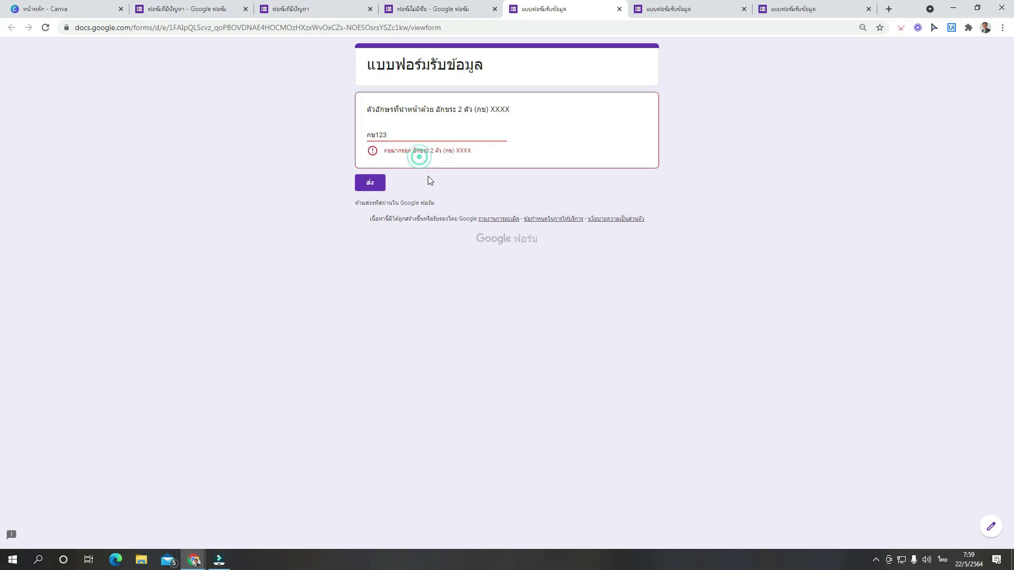
- Complete the answer as กข1234 and submit the form
click(408, 131)
text(4)
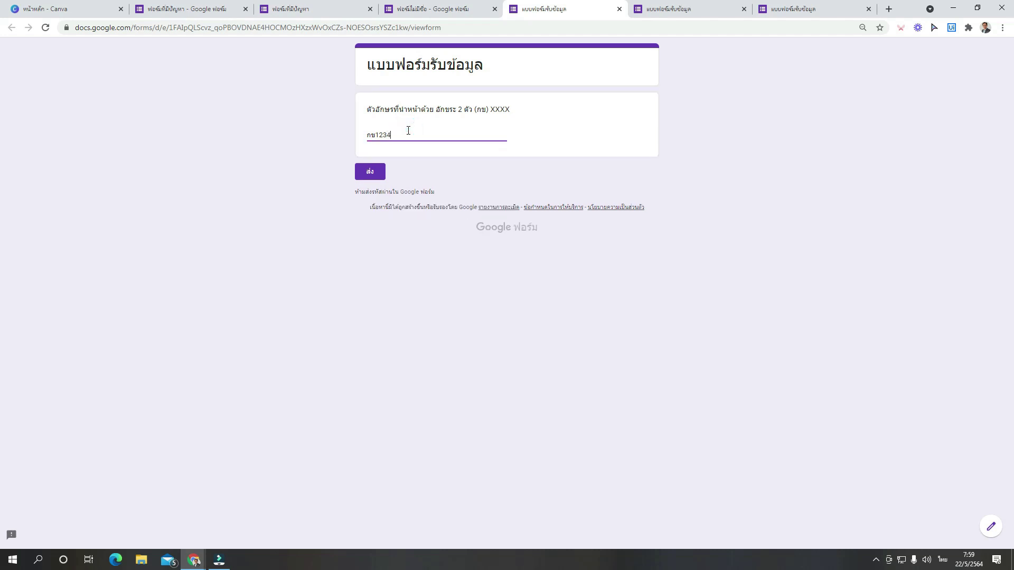
click(419, 179)
click(377, 177)
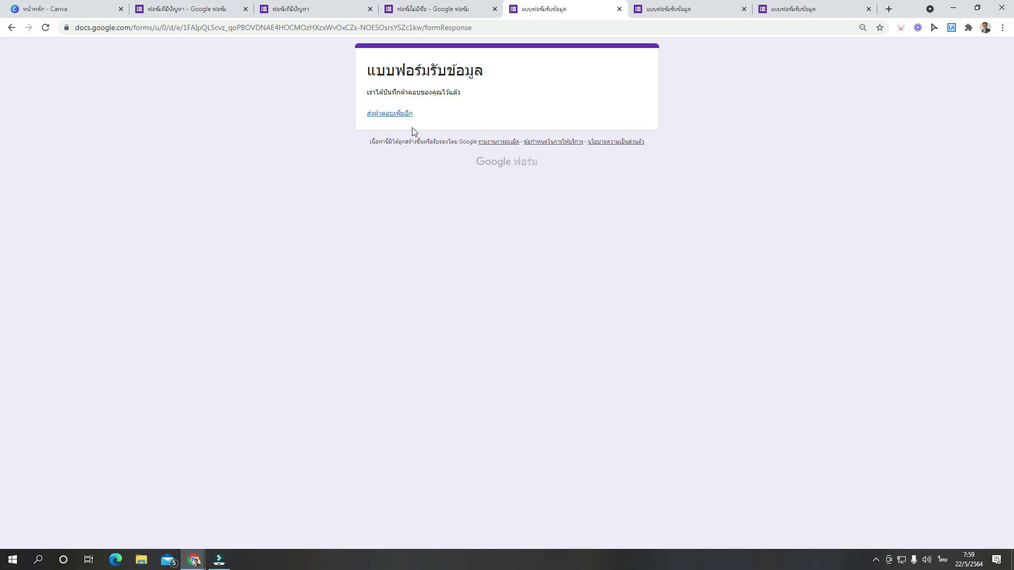
- Return to the form editor and replace "นำหน้า" with "ลงท้าย" in the question title
click(453, 11)
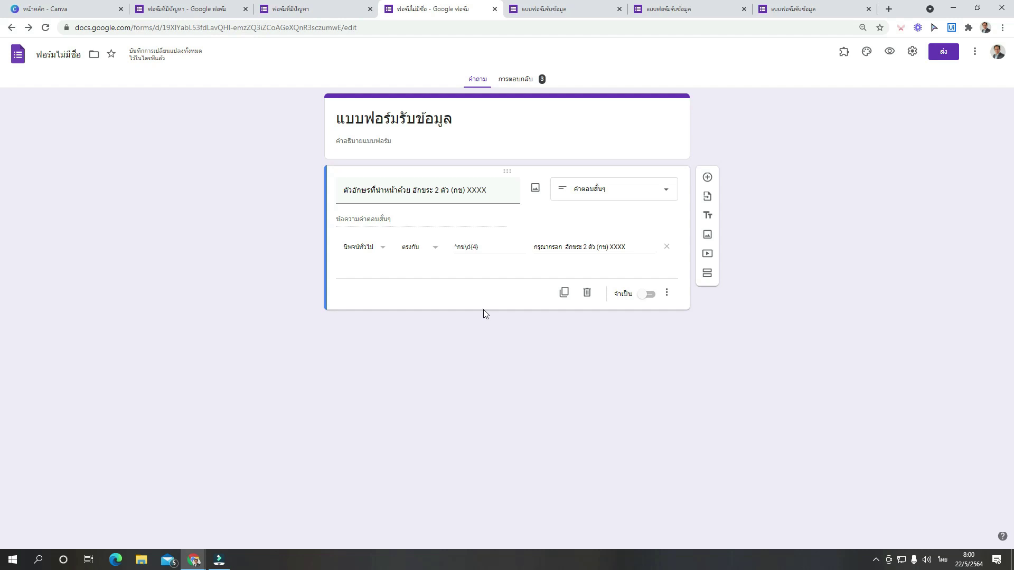
click(398, 190)
click(396, 191)
drag(375, 191, 397, 192)
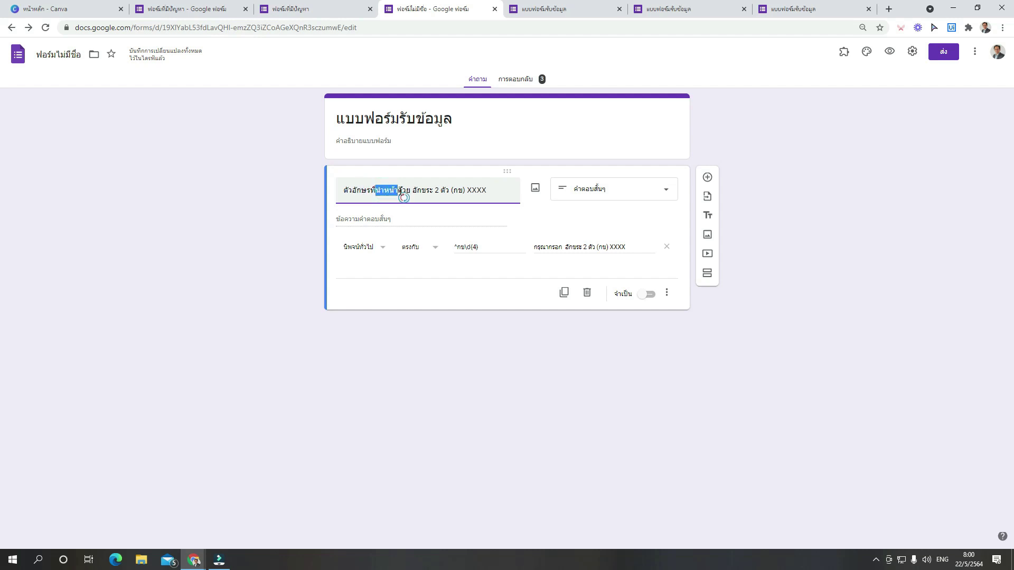
key(BackSpace)
key(alt+shift)
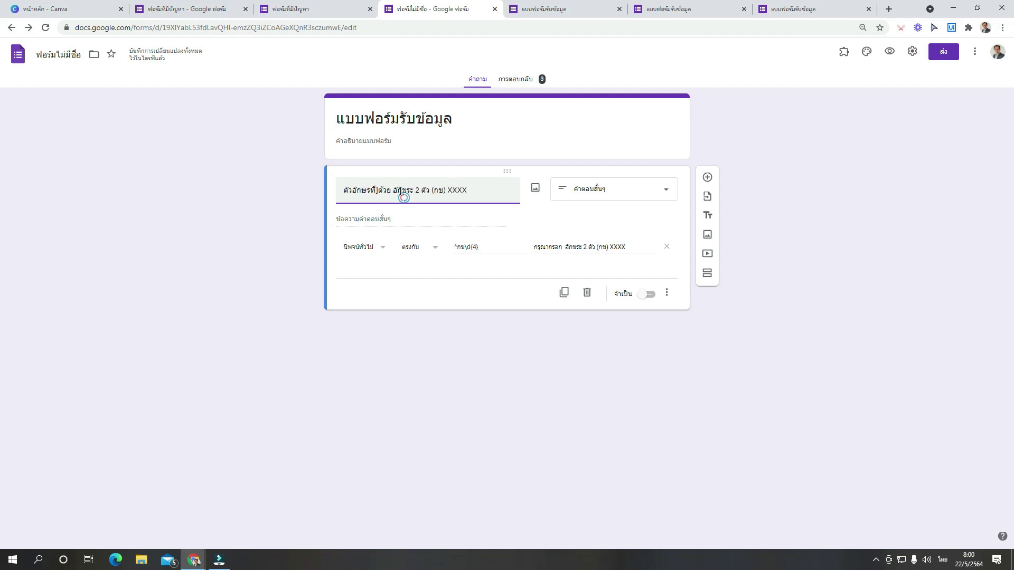
text(ลงท้าย)
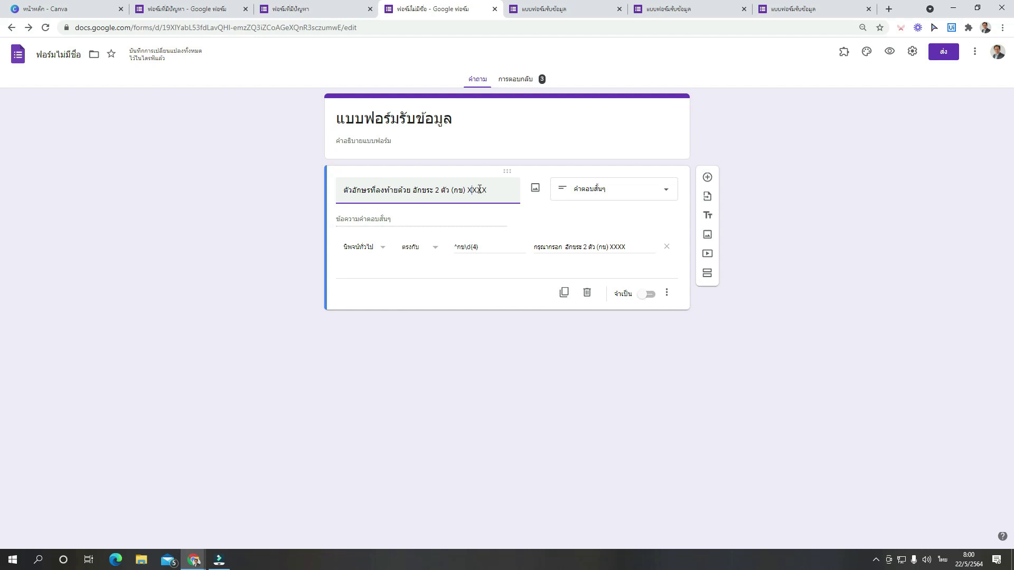
- Move XXXX in front of (กข) in the question title
drag(490, 191, 465, 190)
key(BackSpace)
click(451, 191)
key(grave)
text(XXXX)
drag(496, 189, 460, 181)
click(534, 220)
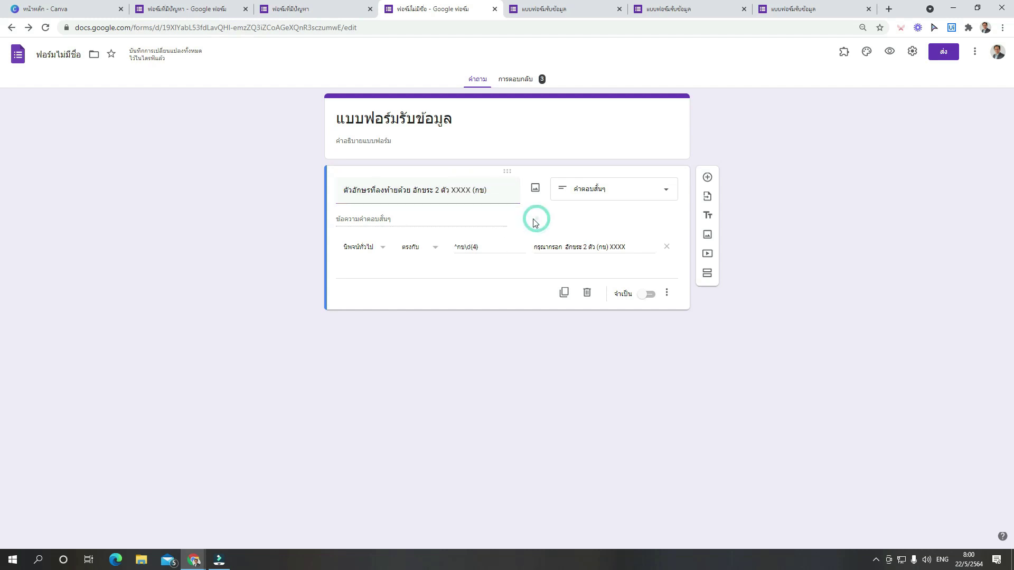
- Remove the parentheses and the space around กข so the question title ends in "XXXXกข"
triple_click(479, 191)
click(478, 190)
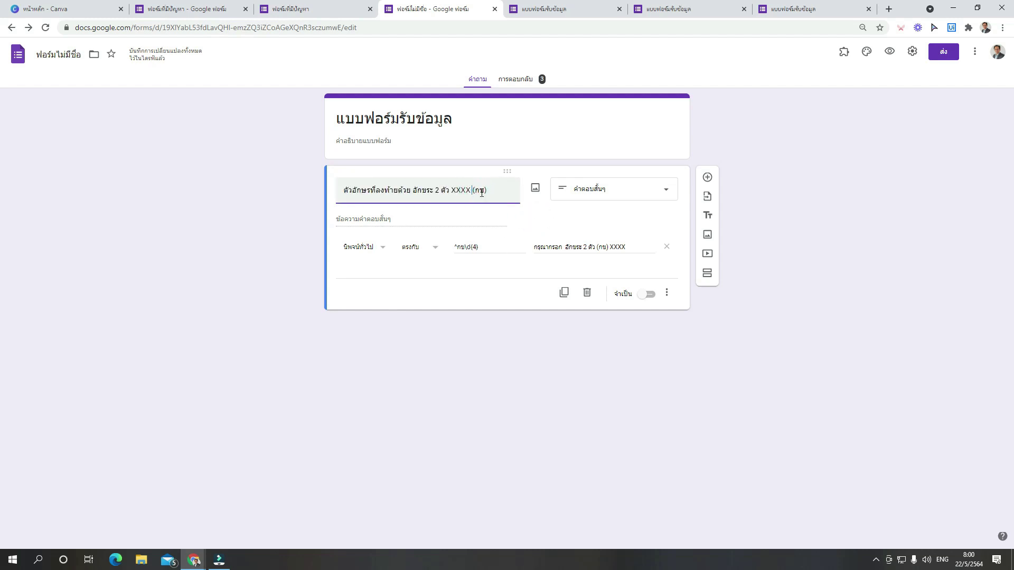
key(BackSpace)
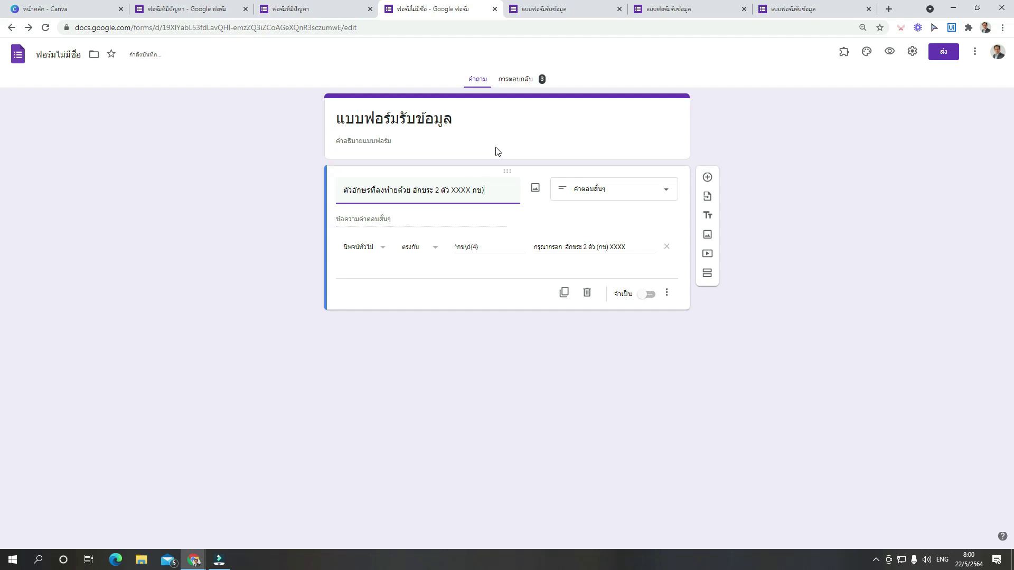
key(BackSpace)
click(538, 212)
- Copy "ลงท้ายด้วย อักขระ 2 ตัว XXXXกข" from the title into the error message after "กรุณากรอก"
triple_click(486, 191)
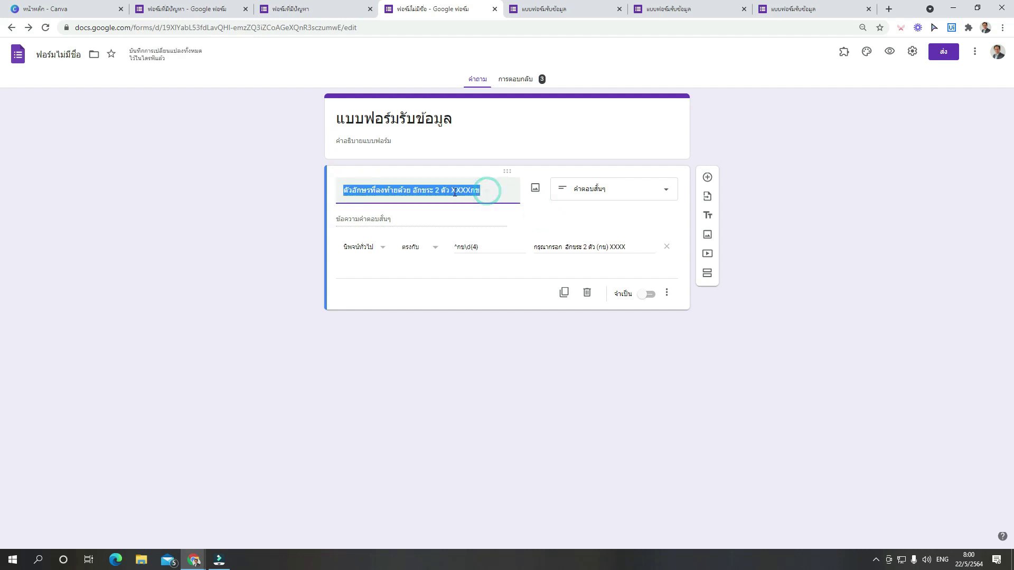
click(409, 190)
drag(377, 191, 496, 196)
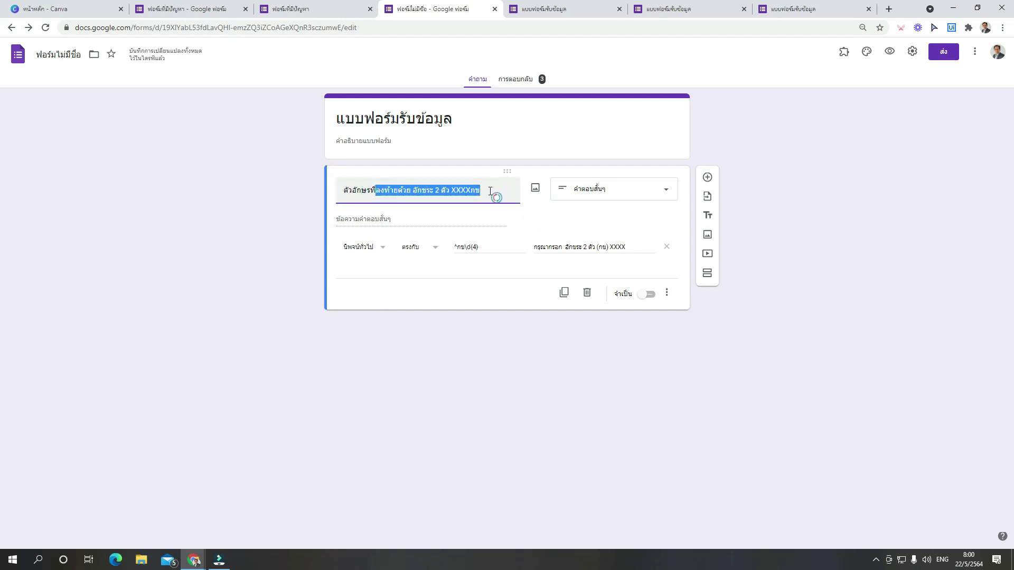
key(ctrl+c)
click(585, 246)
drag(564, 245, 669, 249)
key(ctrl+v)
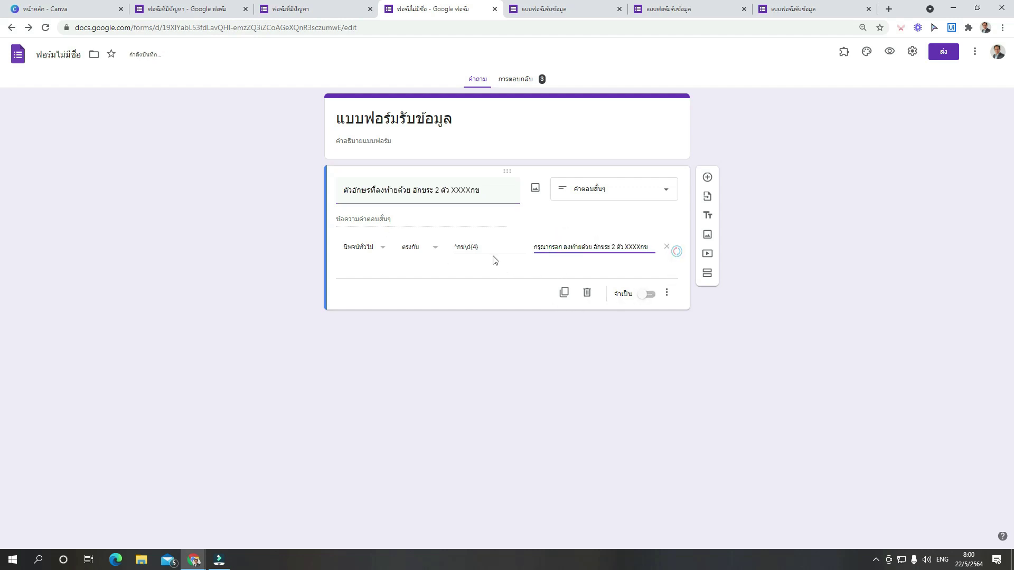
- Change the validation pattern to \d{4}กข$ for codes ending in กข
click(460, 246)
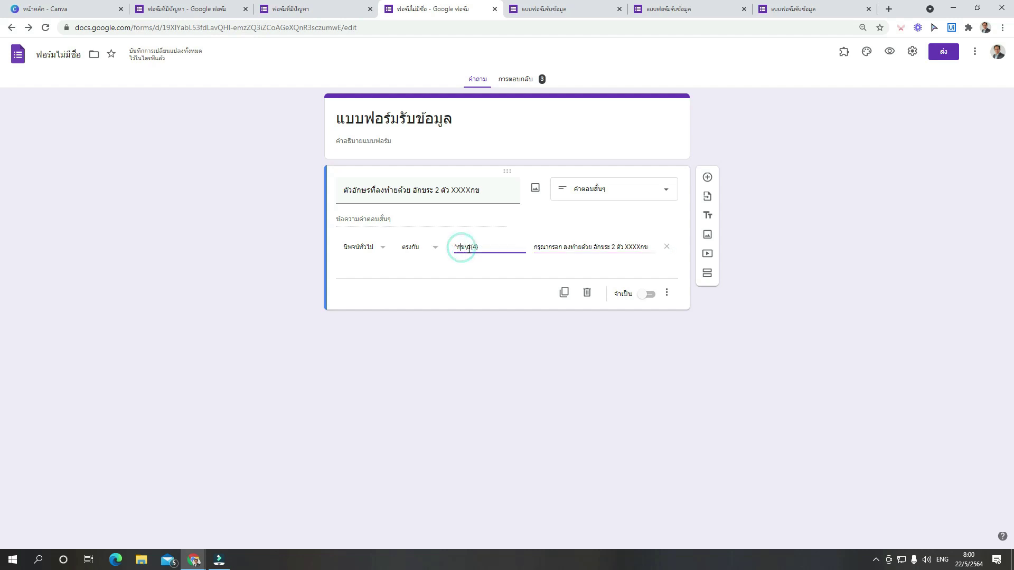
click(461, 247)
double_click(458, 239)
key(BackSpace)
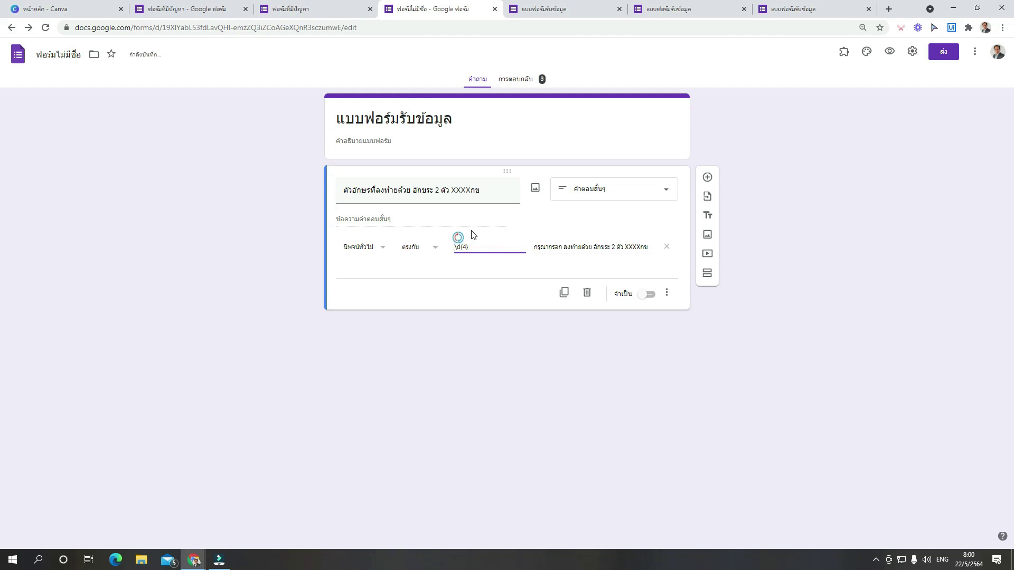
key(End)
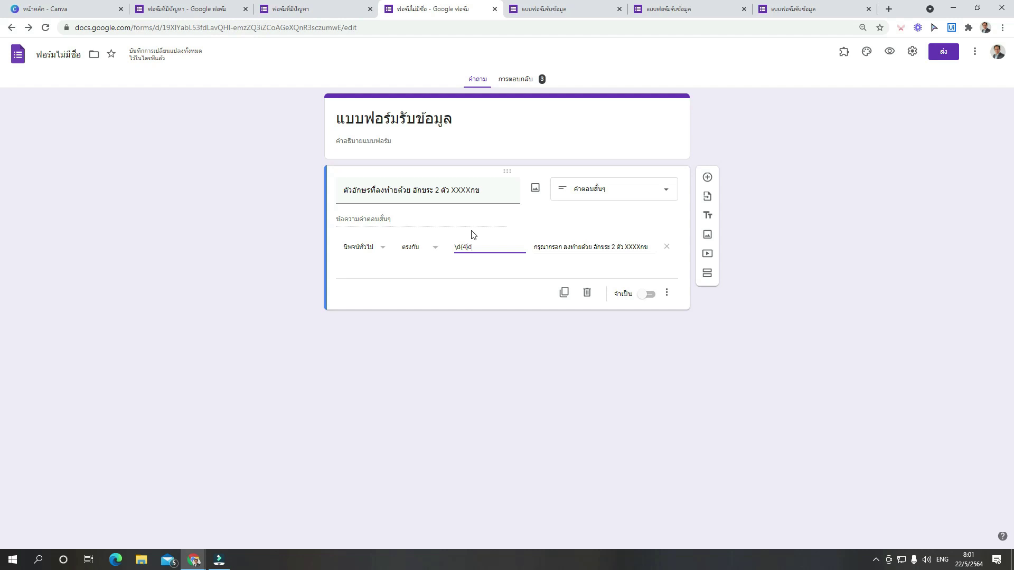
key(alt+shift)
text(กข)
key(alt+shift)
text($)
click(500, 271)
- Preview the form and test the validation with the answer 145กข
click(888, 52)
click(474, 132)
text(145)
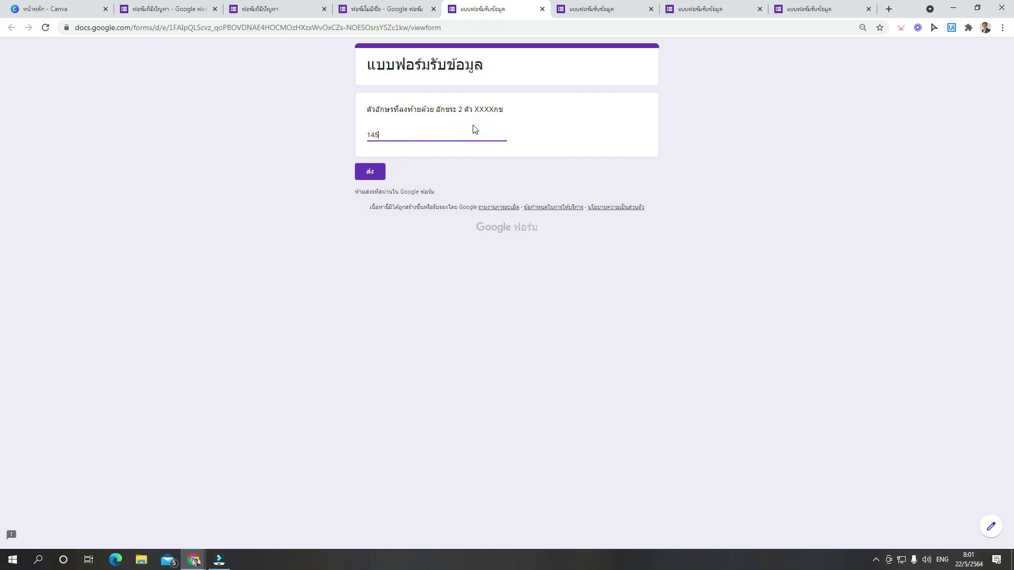
text(d-)
key(BackSpace)
key(BackSpace)
key(grave)
text(กข)
click(422, 163)
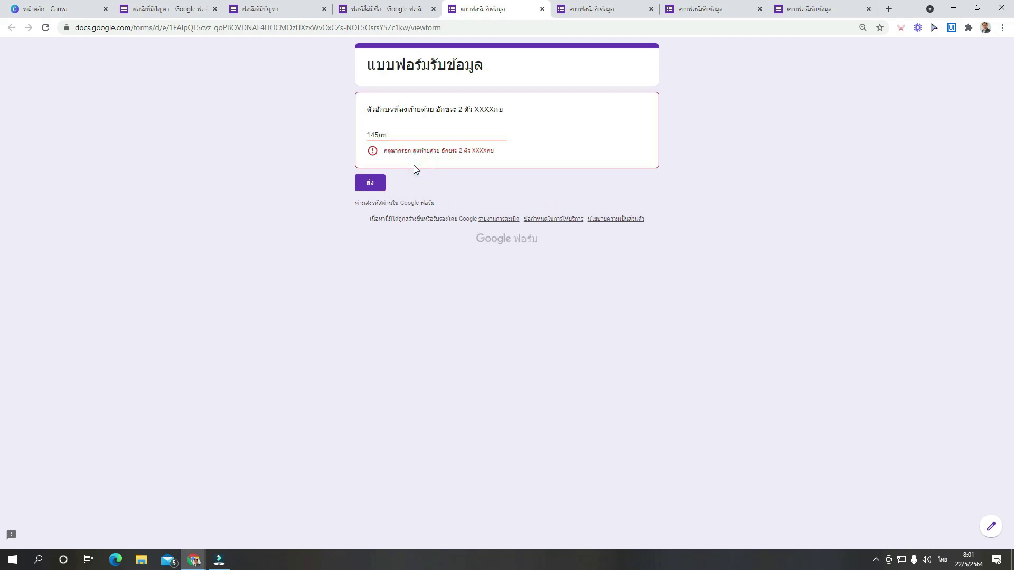
- Insert 0 before the 5 to make the answer 1405กข and submit the form
click(401, 132)
key(Left)
key(Left)
key(Left)
text(0)
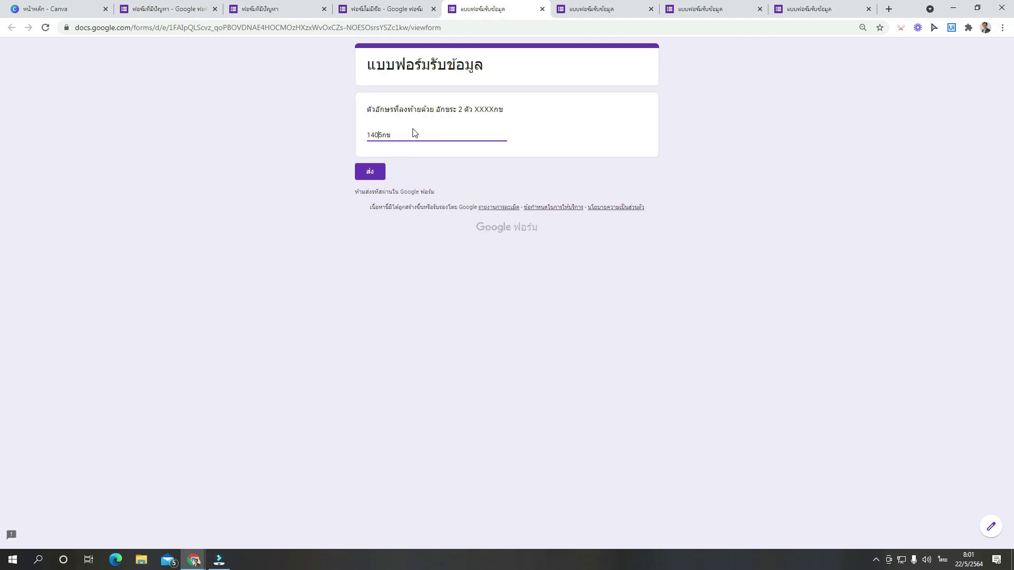
click(382, 135)
click(405, 168)
click(369, 172)
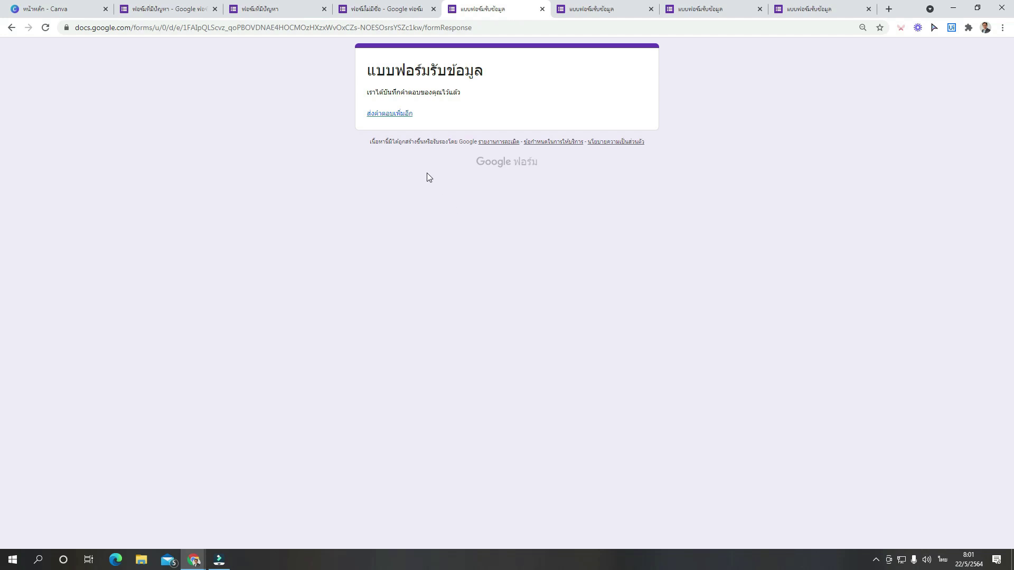
- Return to the form editor and examine the ending of the validation pattern
click(407, 11)
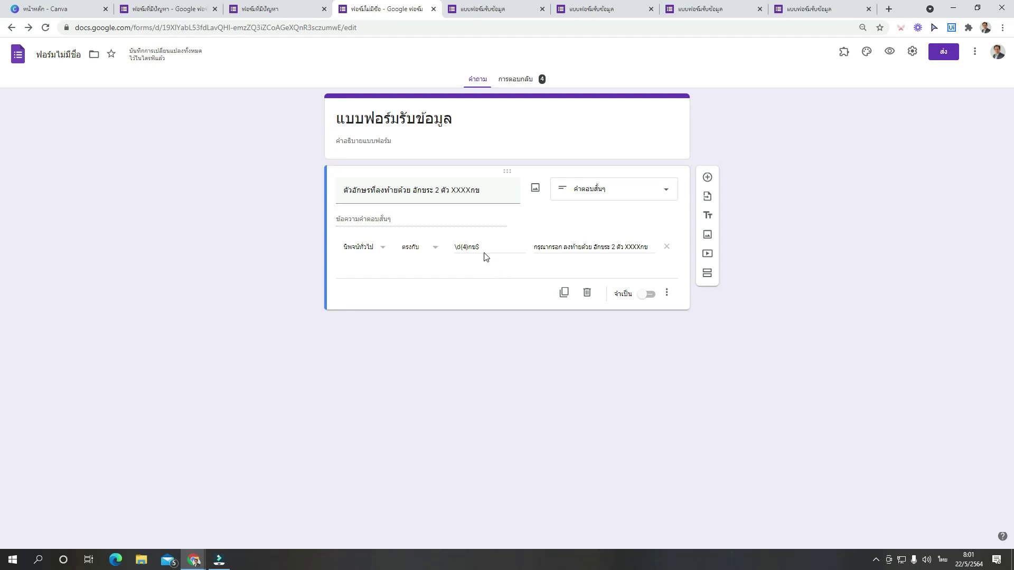
drag(473, 245, 490, 264)
click(486, 284)
- Replace the question title with "เลือกพิมพ์ dog หรือ cat"
click(489, 190)
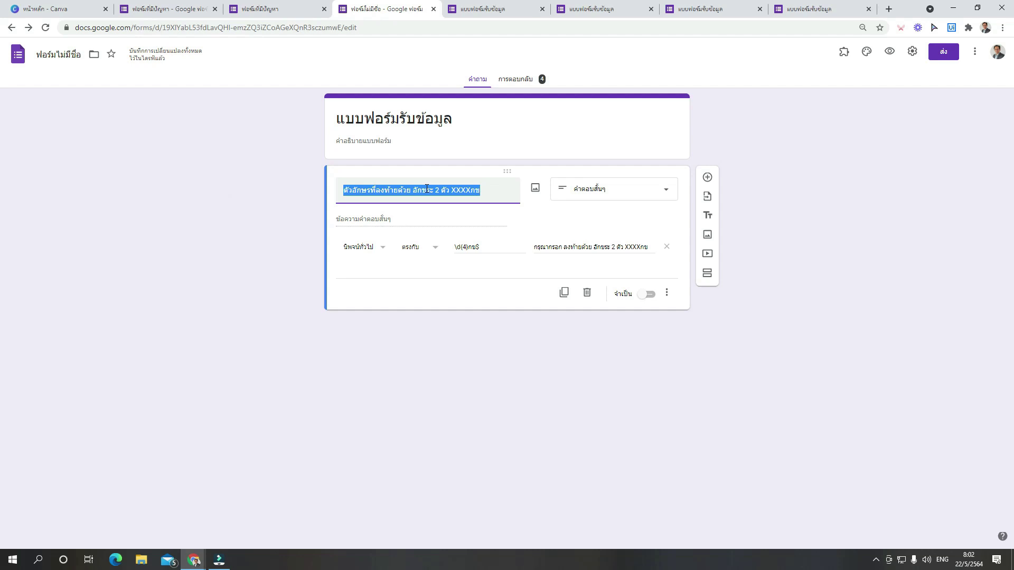
text(d)
key(BackSpace)
key(grave)
text(เลือกพิมพ์)
key(grave)
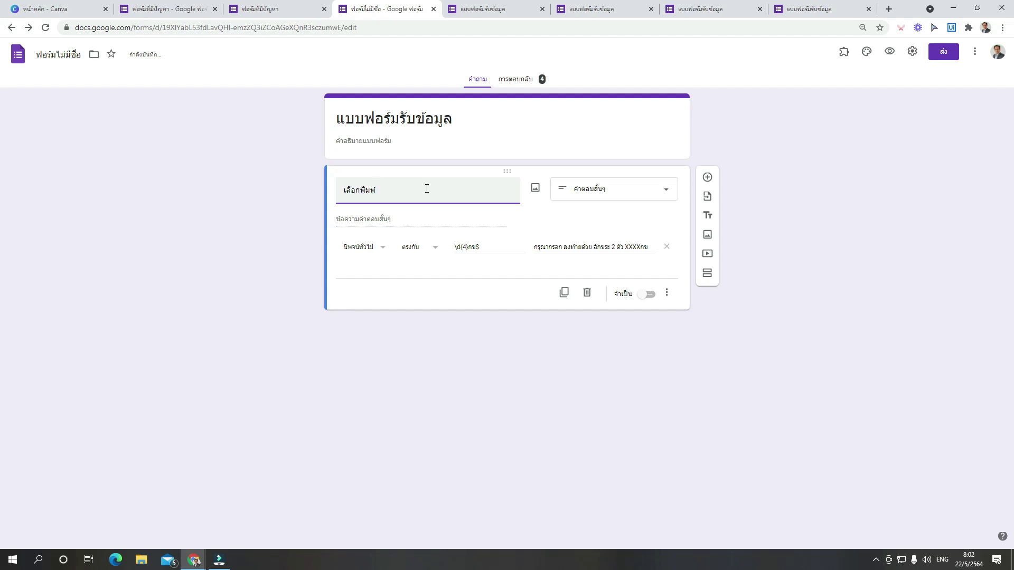
text(dog)
key(grave)
text(หรือ แฟ)
key(BackSpace)
key(BackSpace)
key(grave)
text(cat)
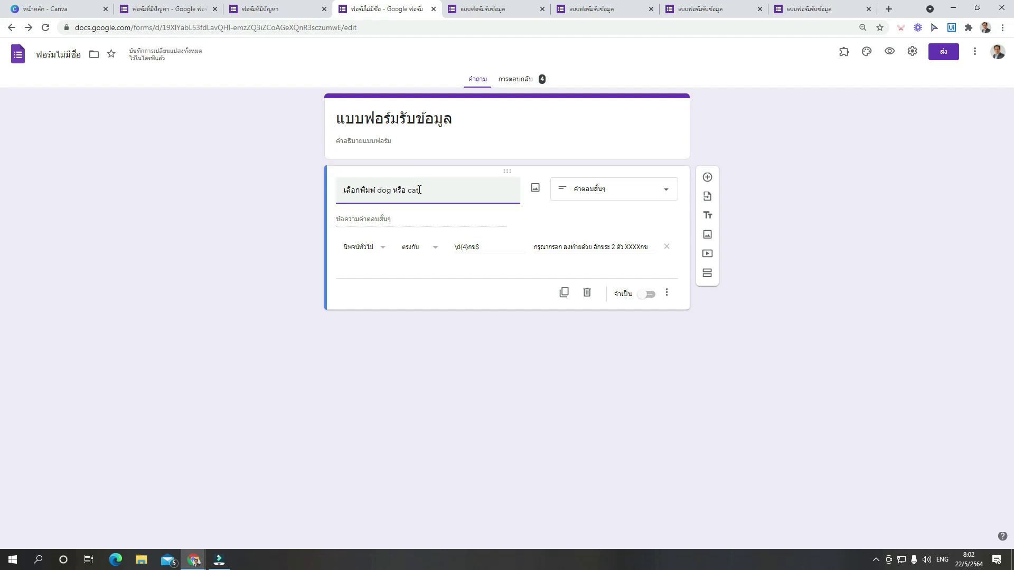
- Replace the validation pattern with dog|cat
click(476, 250)
drag(477, 249, 446, 249)
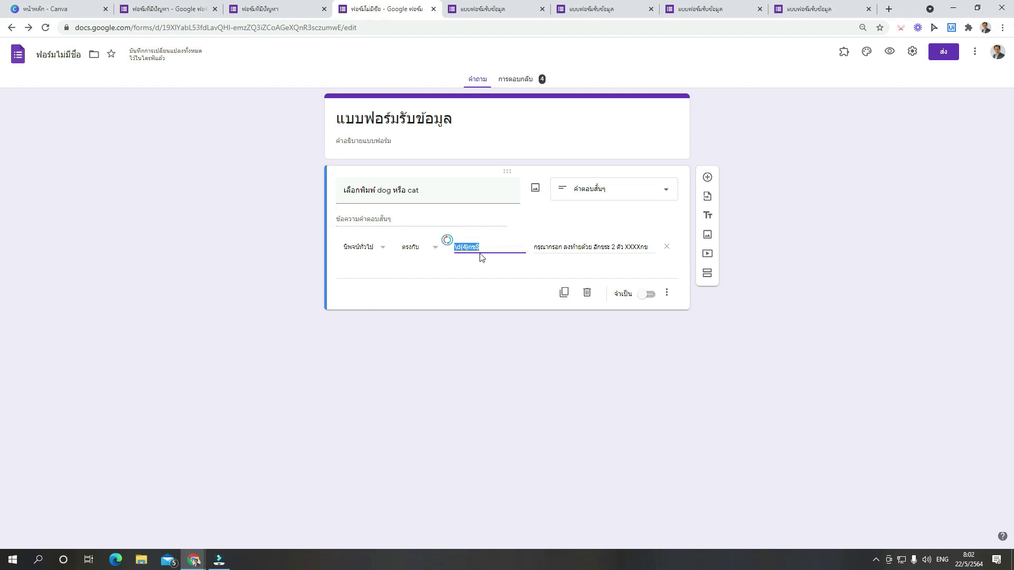
key(BackSpace)
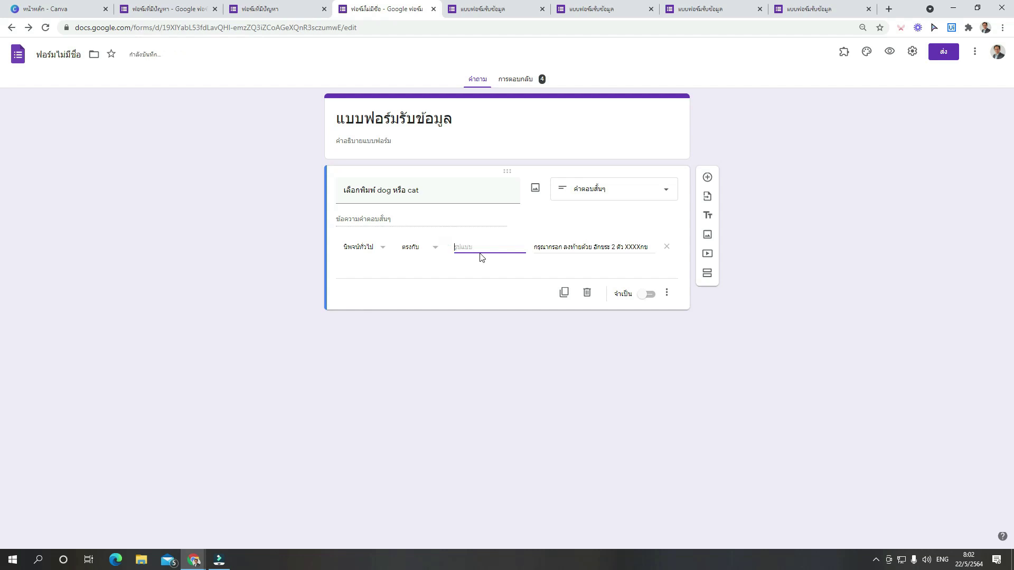
text(dog)
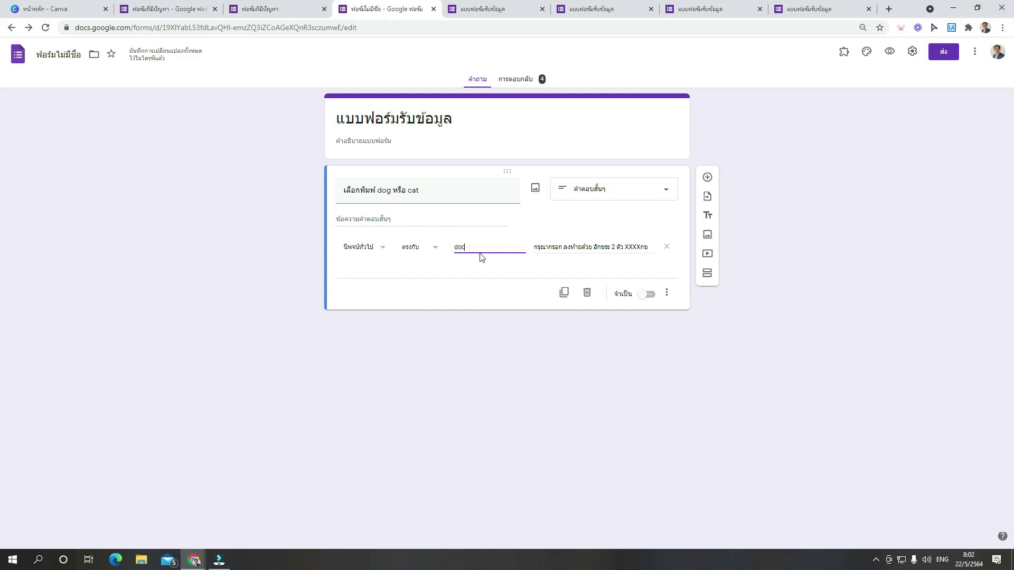
key(BackSpace)
text(g|cat)
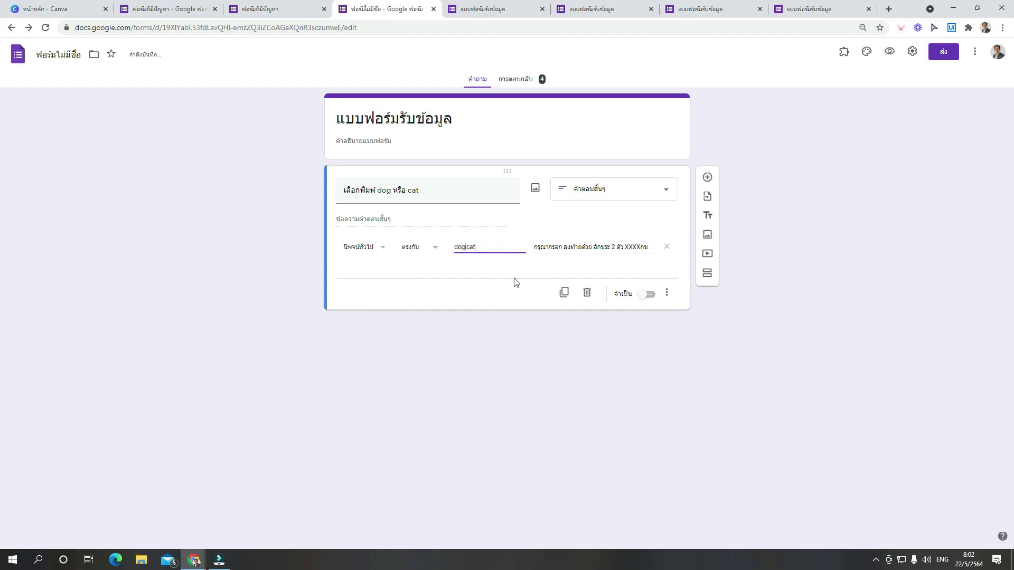
- Replace the error message's wording after กรุณากรอก with the question title "เลือกพิมพ์ dog หรือ cat"
click(422, 189)
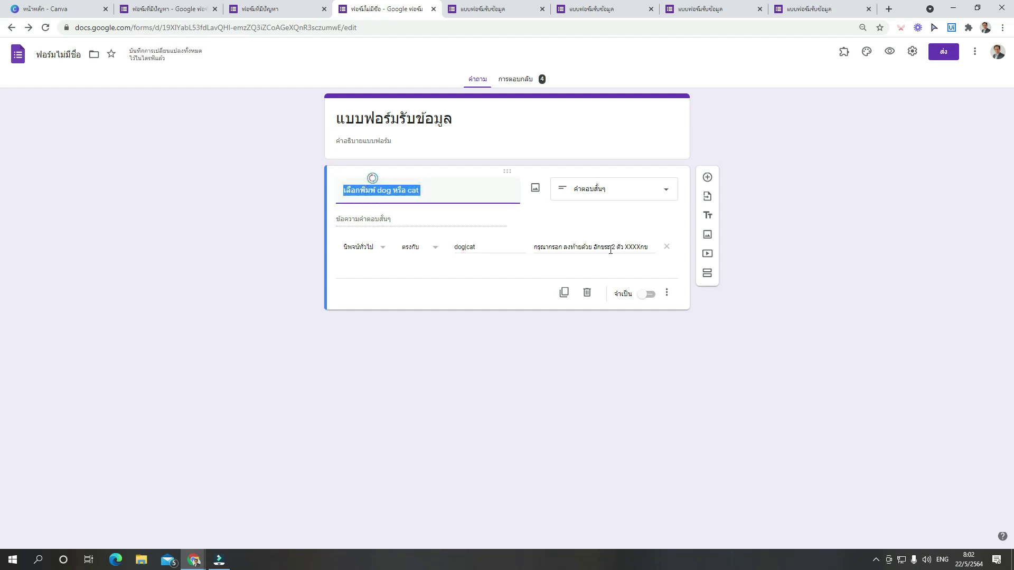
drag(562, 248, 675, 253)
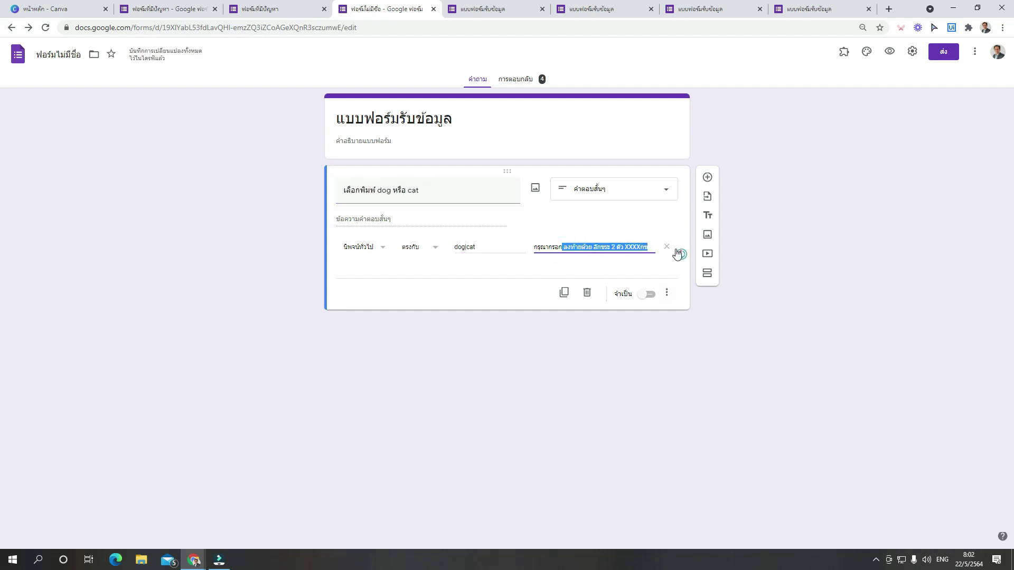
key(ctrl+v)
click(564, 247)
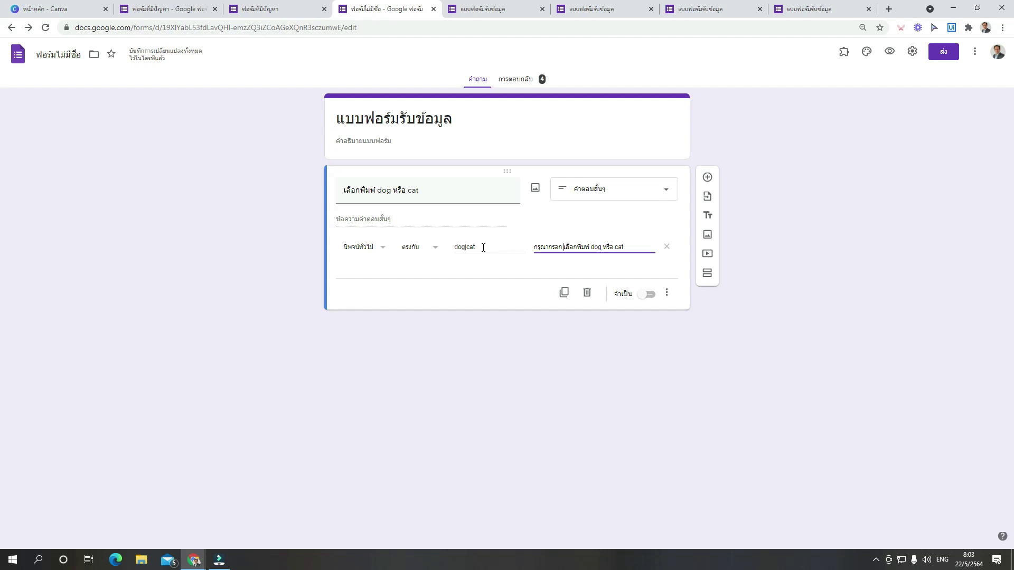
click(489, 266)
- Preview the form, answer the question with doger and submit it
click(890, 52)
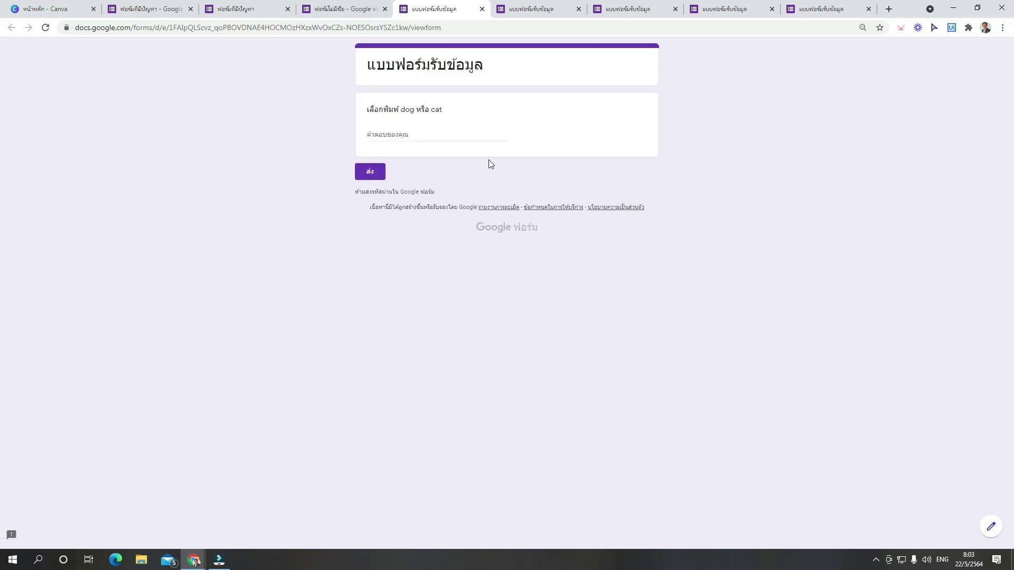
click(446, 132)
text(doger)
click(372, 171)
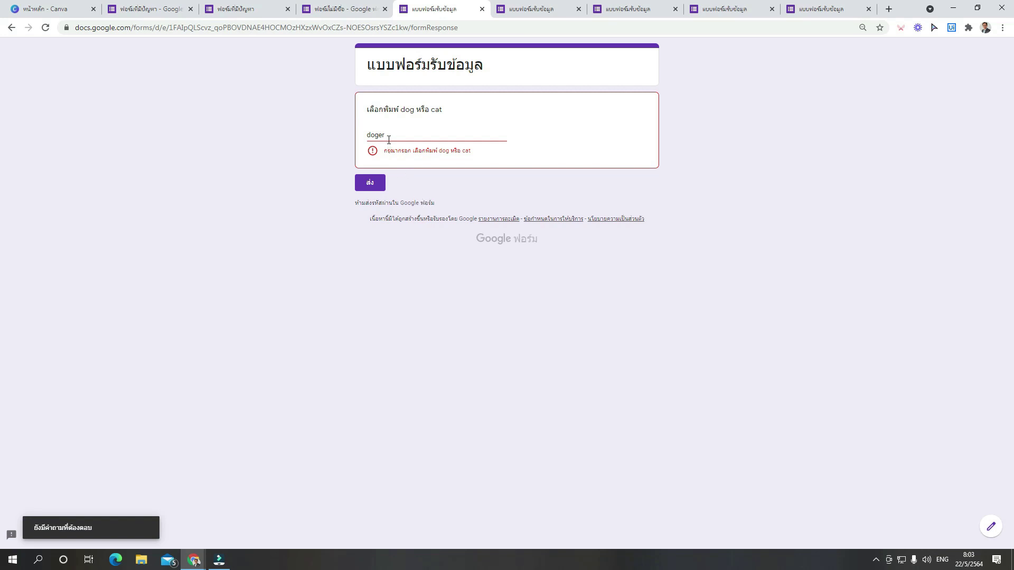
- Replace the answer with cat and submit the form
click(416, 134)
key(BackSpace)
key(BackSpace)
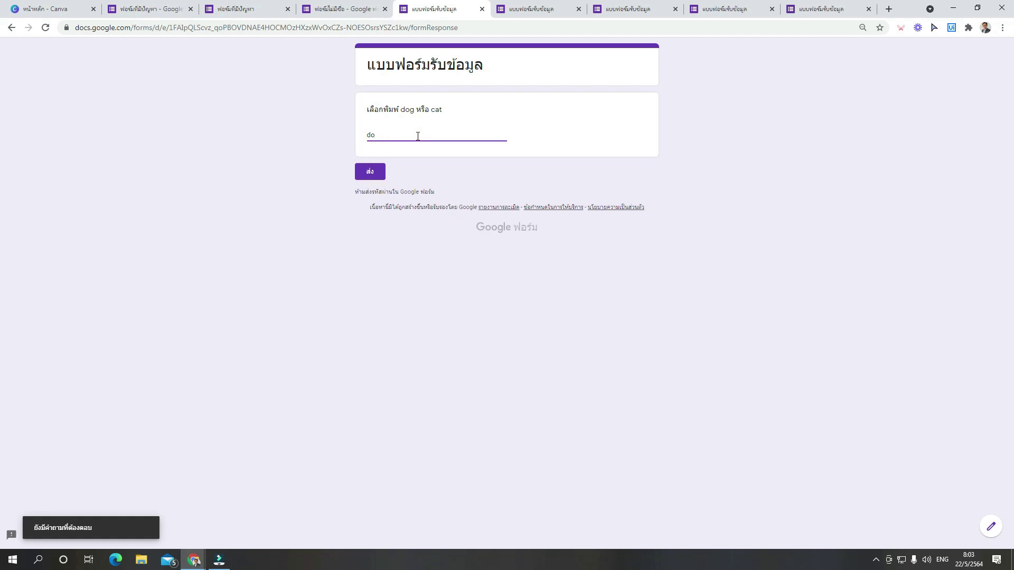
text(g)
key(BackSpace)
key(BackSpace)
key(BackSpace)
text(cat)
click(433, 157)
click(378, 173)
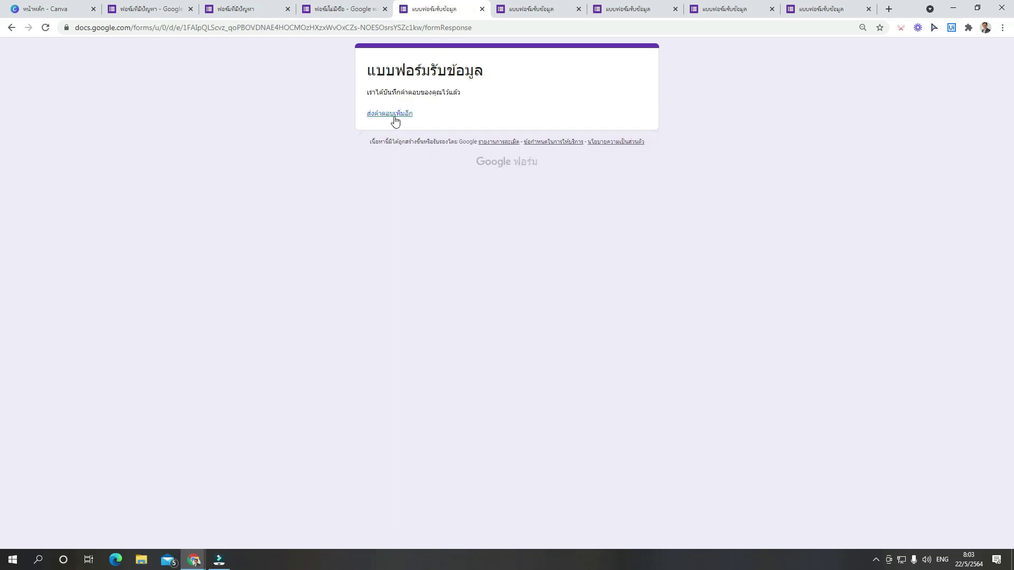
- Review the collected answers in the form editor's responses summary, and return to the question
click(357, 10)
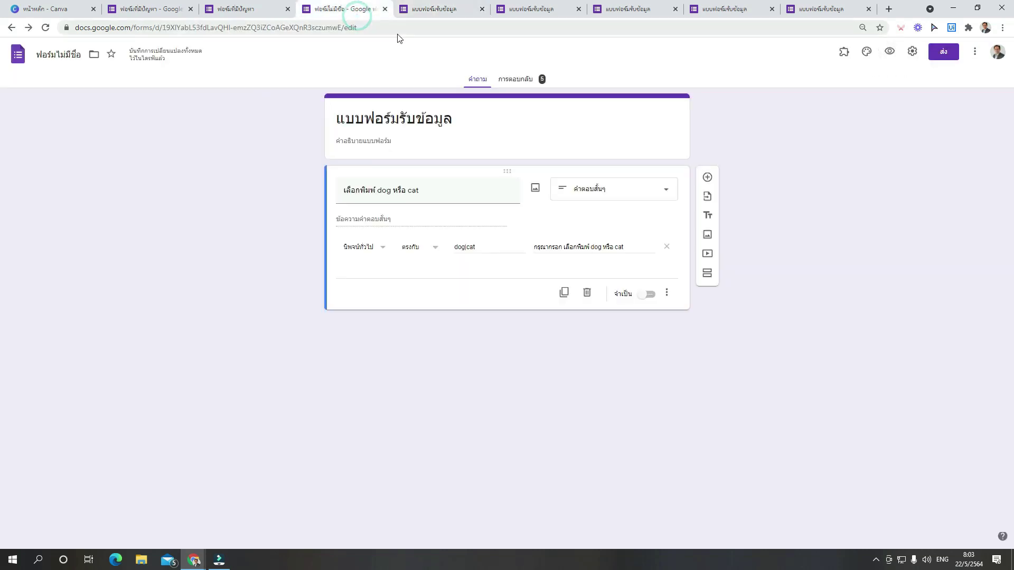
click(527, 83)
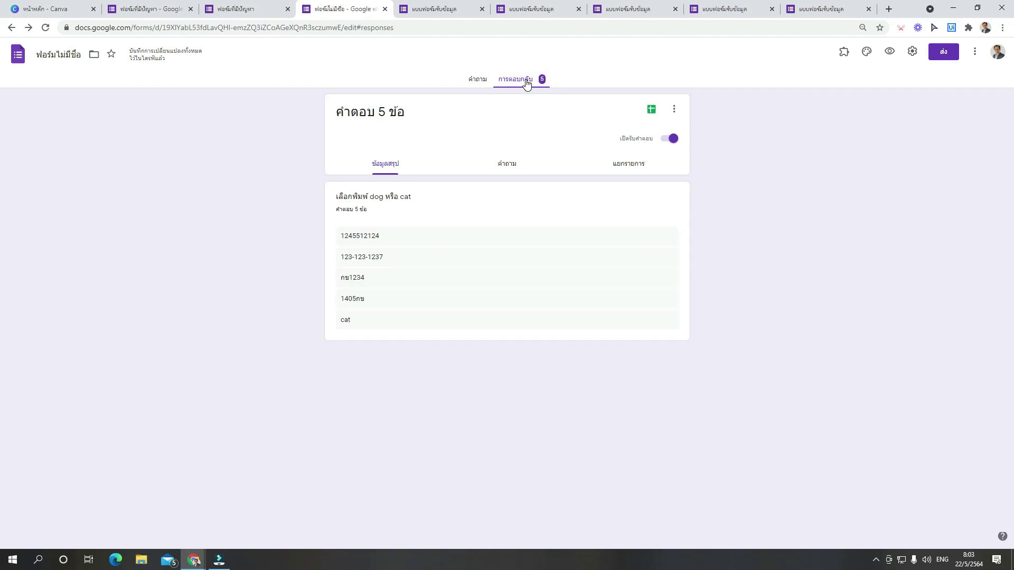
drag(339, 320, 368, 325)
drag(369, 196, 438, 205)
click(485, 83)
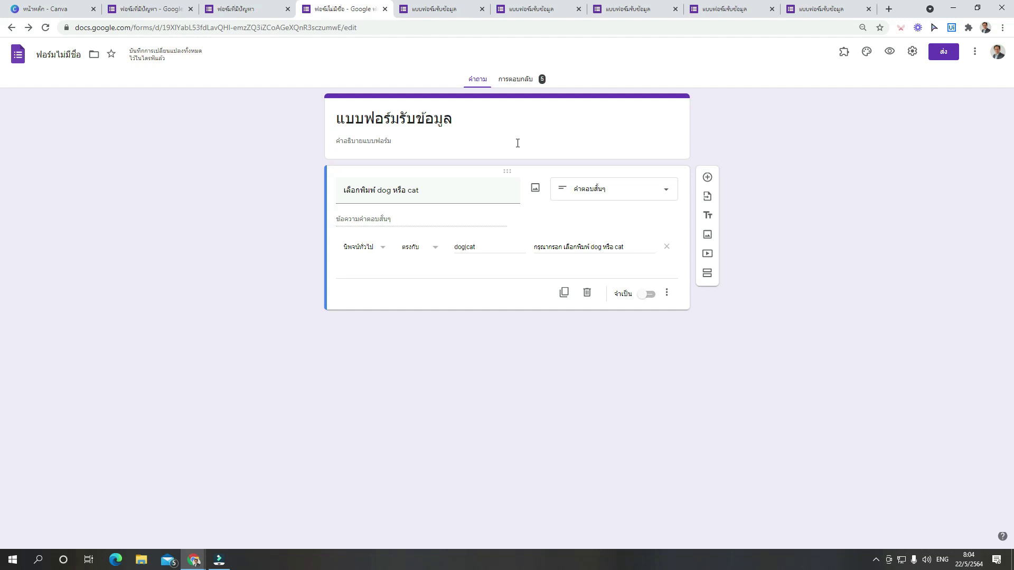
- Replace the question title with "เป็นตัวเลข 1 หลัก 0 ถึง 9 เท่านั้น"
triple_click(451, 198)
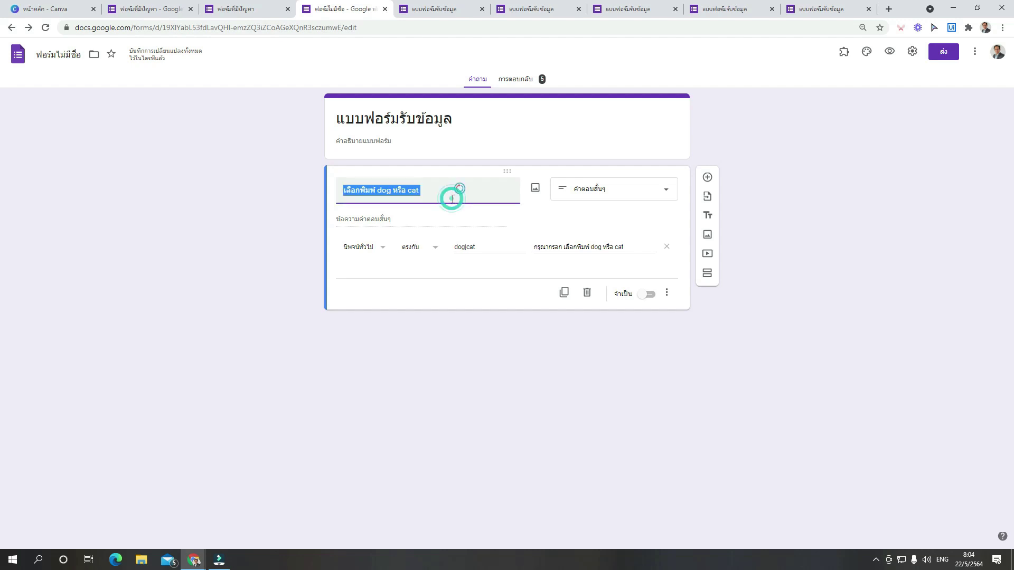
key(grave)
text(เป็นตัวเลข 1 หลัก จ)
key(grave)
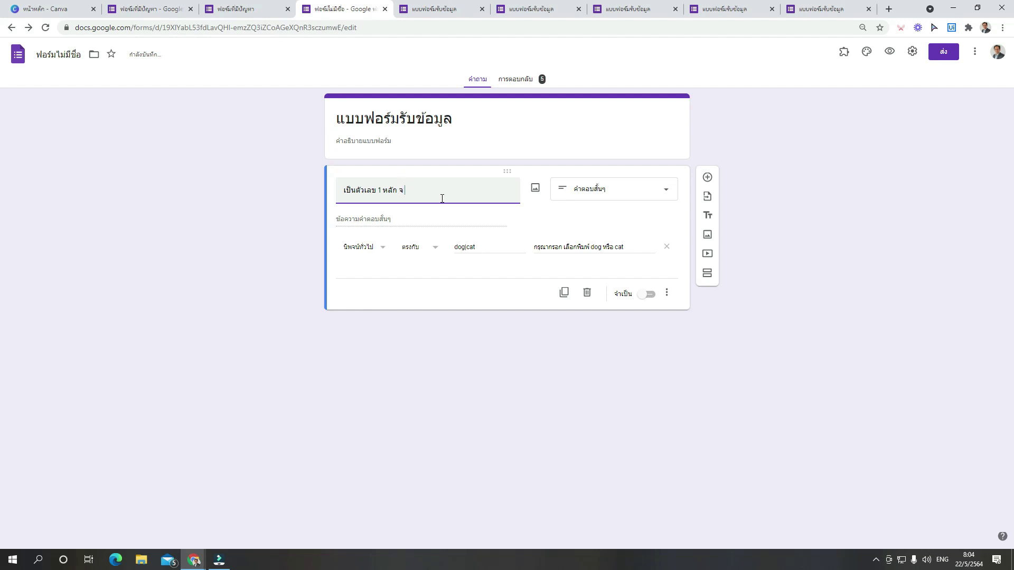
key(grave)
text(จ)
key(BackSpace)
key(grave)
text(0)
key(grave)
text(ถึง)
key(grave)
text(9)
key(grave)
text(เท่านั้น)
- Copy the question title over the error message's wording after กรุณากรอก
drag(465, 190, 317, 195)
key(ctrl+c)
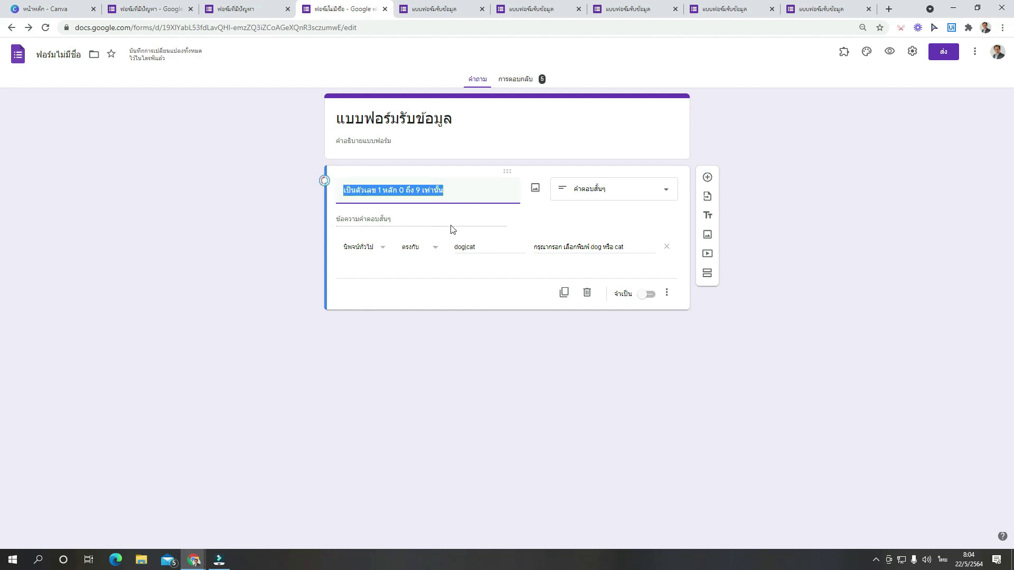
drag(562, 249, 666, 251)
key(ctrl+v)
drag(487, 246, 429, 249)
key(grave)
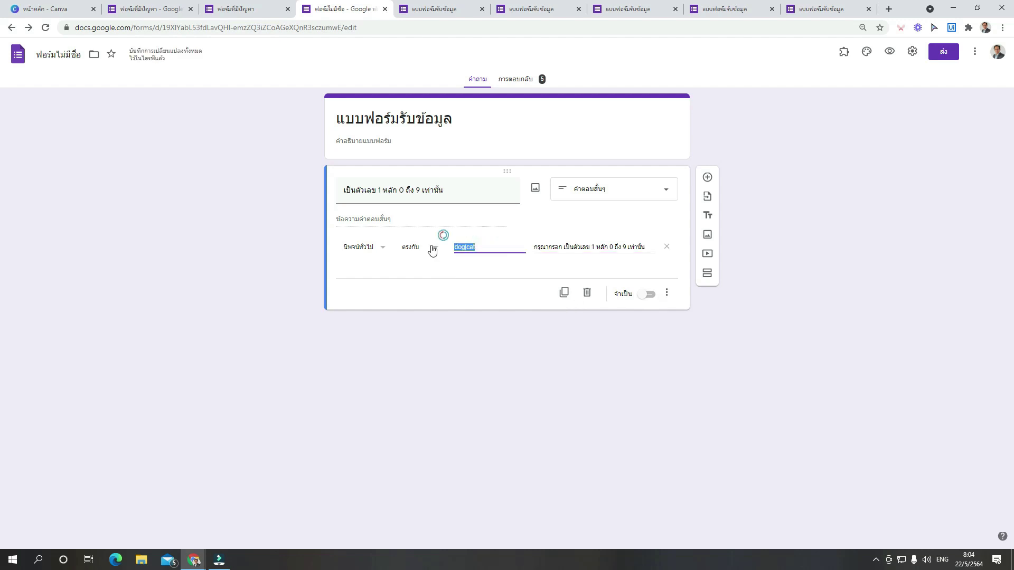
key(BackSpace)
text([123456)
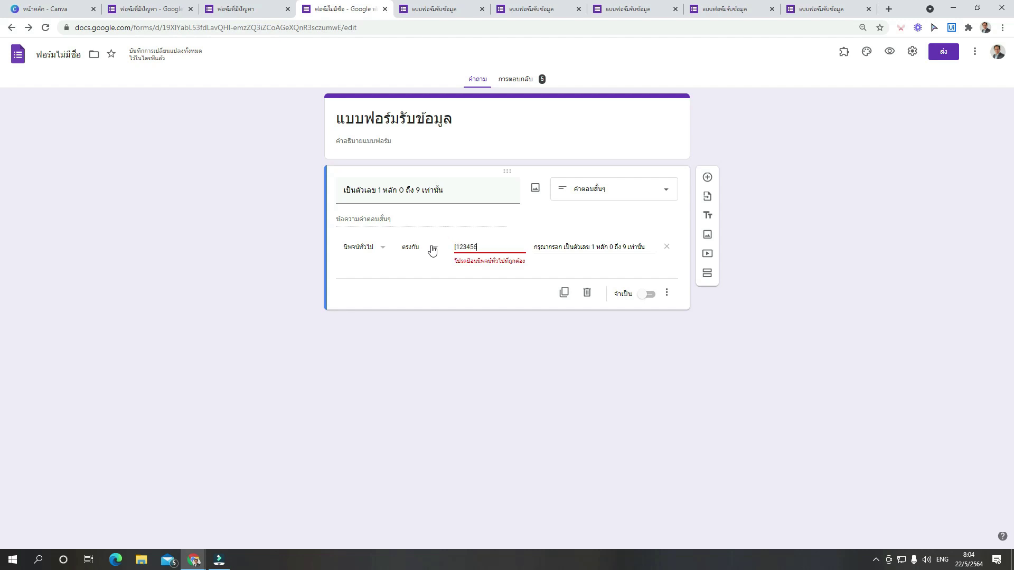
text(789)
text(0)
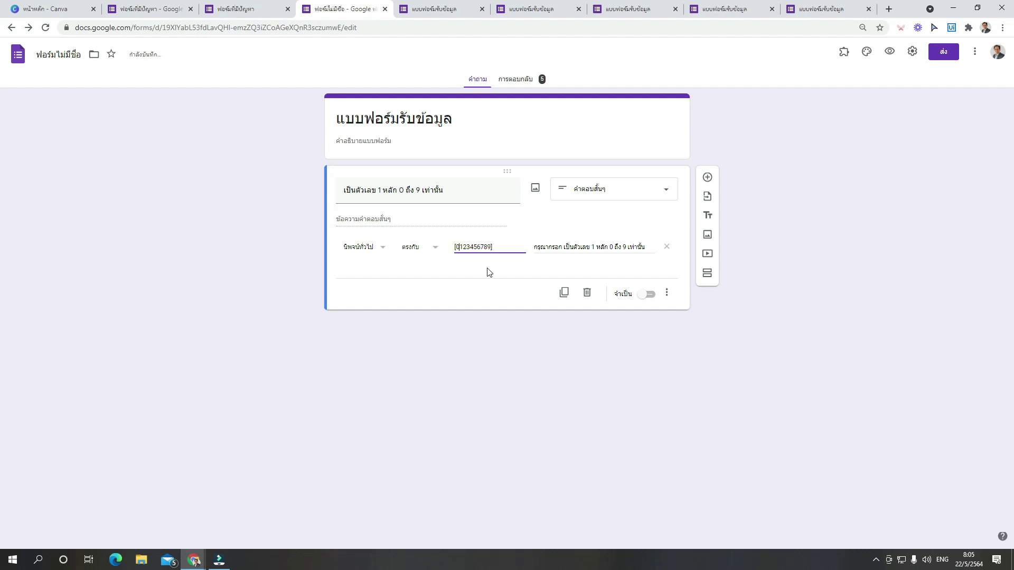
- Set the upper digit in the question title to 8 and shorten the validation pattern to [012345678]
click(421, 190)
click(425, 194)
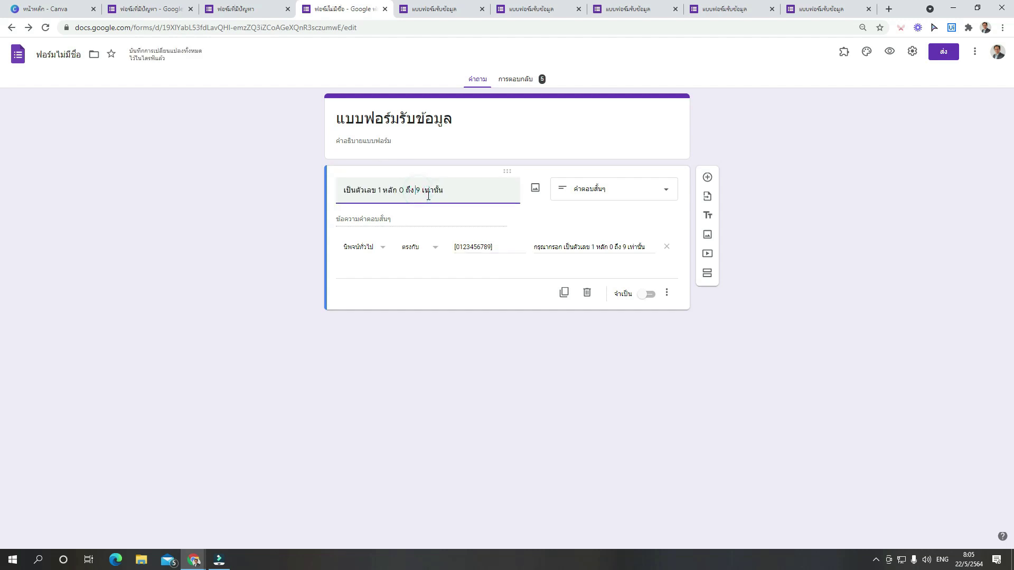
key(Delete)
text(8)
click(495, 248)
key(Delete)
click(455, 286)
- Set the upper digit in the error message to 8
click(629, 247)
key(BackSpace)
text(8)
click(597, 263)
click(503, 273)
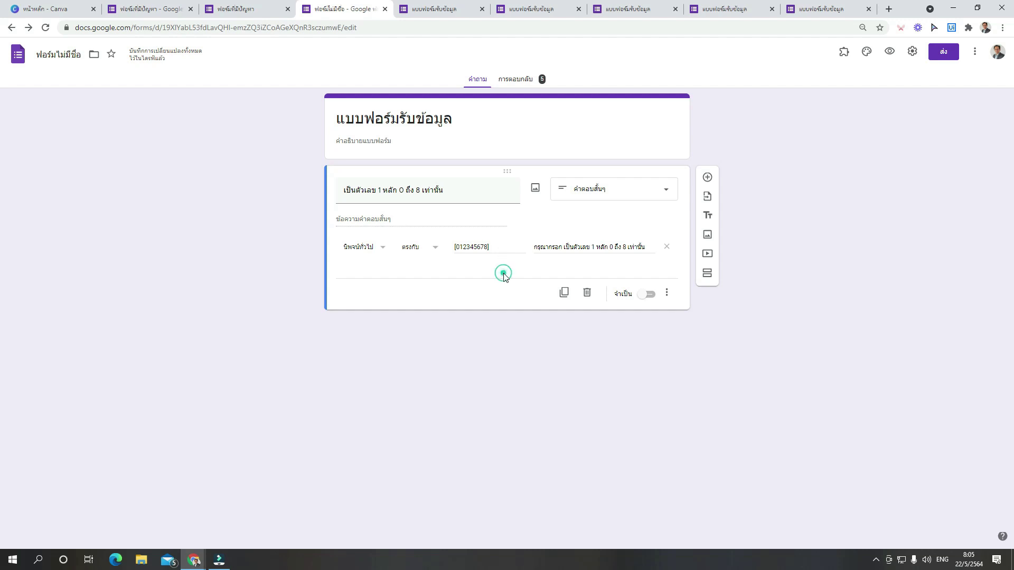
- Preview the form, answer the question with 21 and submit it
click(890, 52)
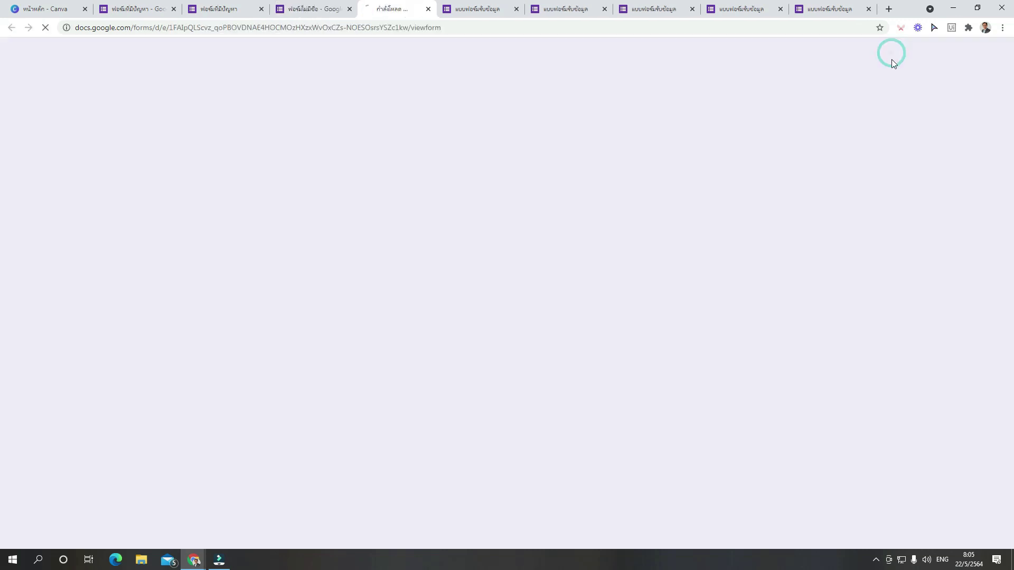
click(471, 135)
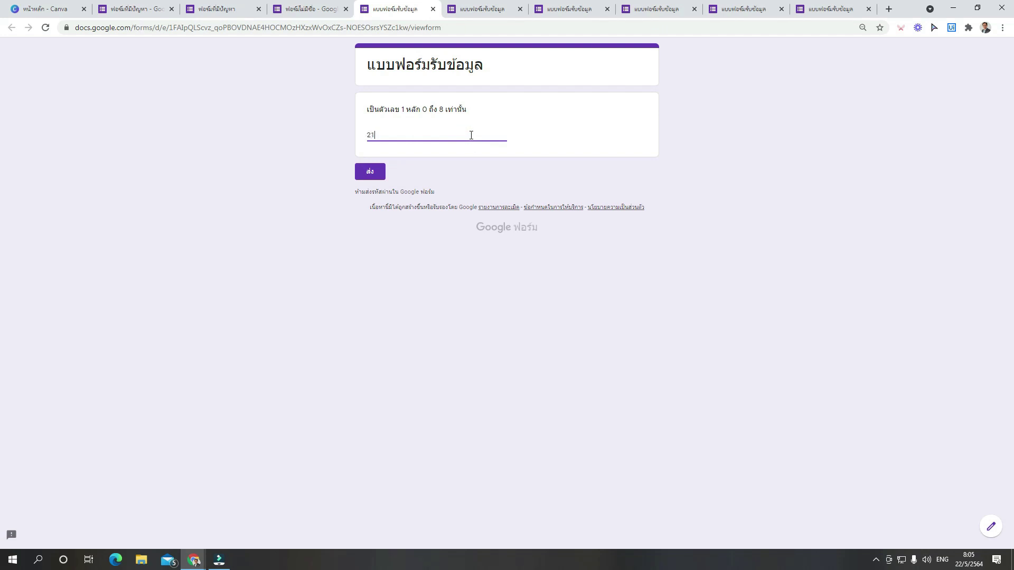
click(378, 174)
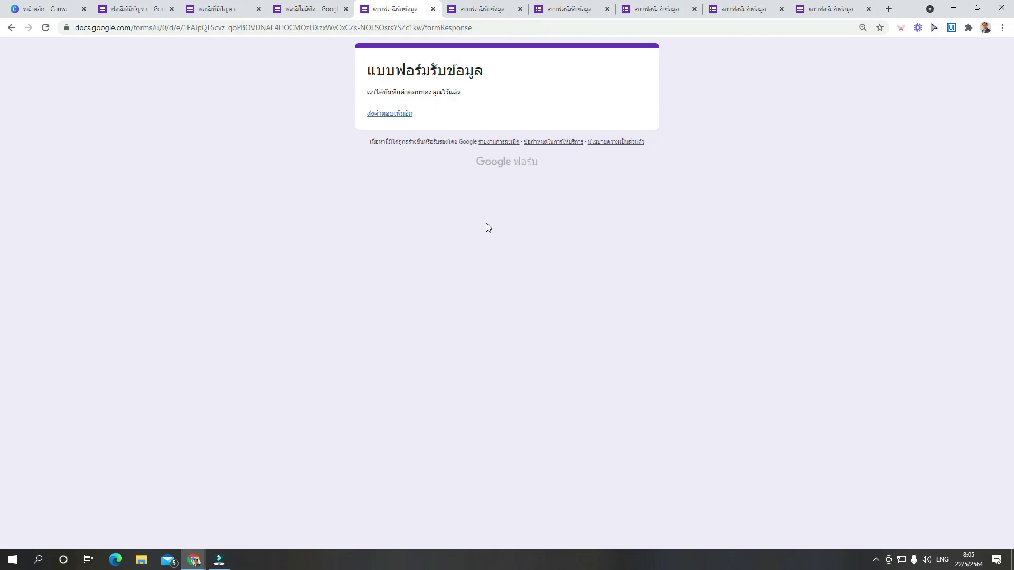
- Start another response, enter 9 as the answer and try to submit it
click(405, 113)
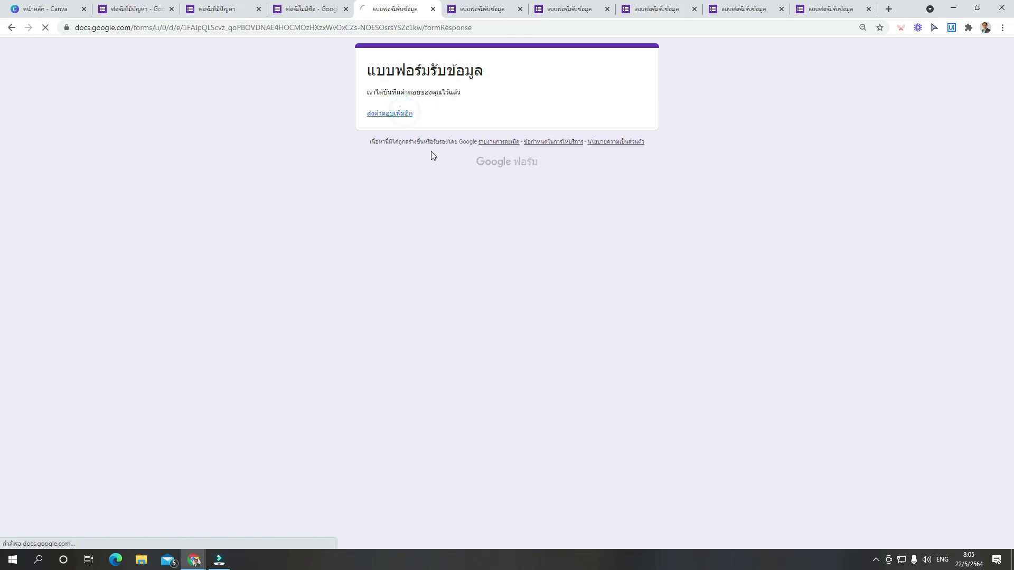
click(416, 133)
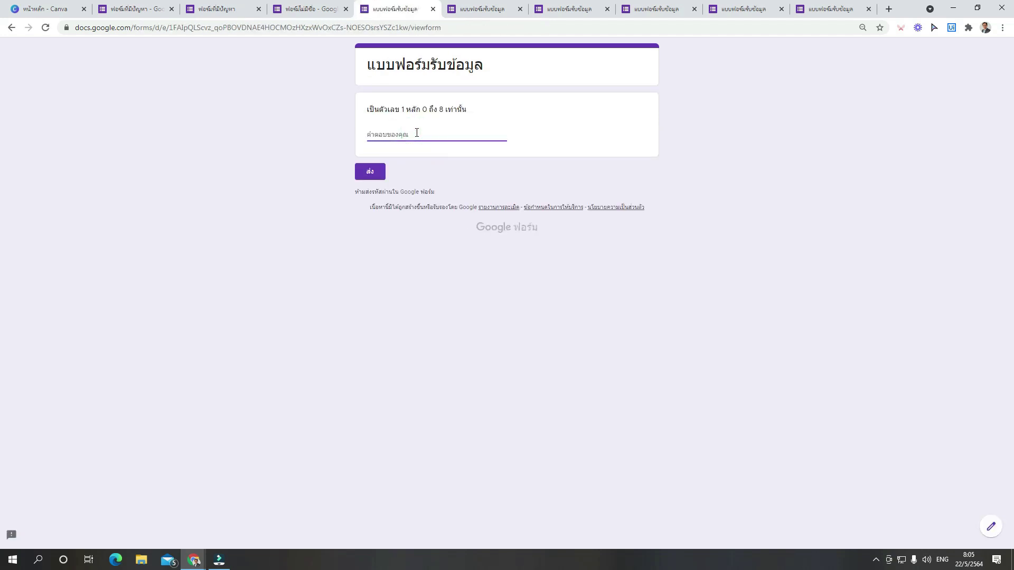
text(9)
click(409, 152)
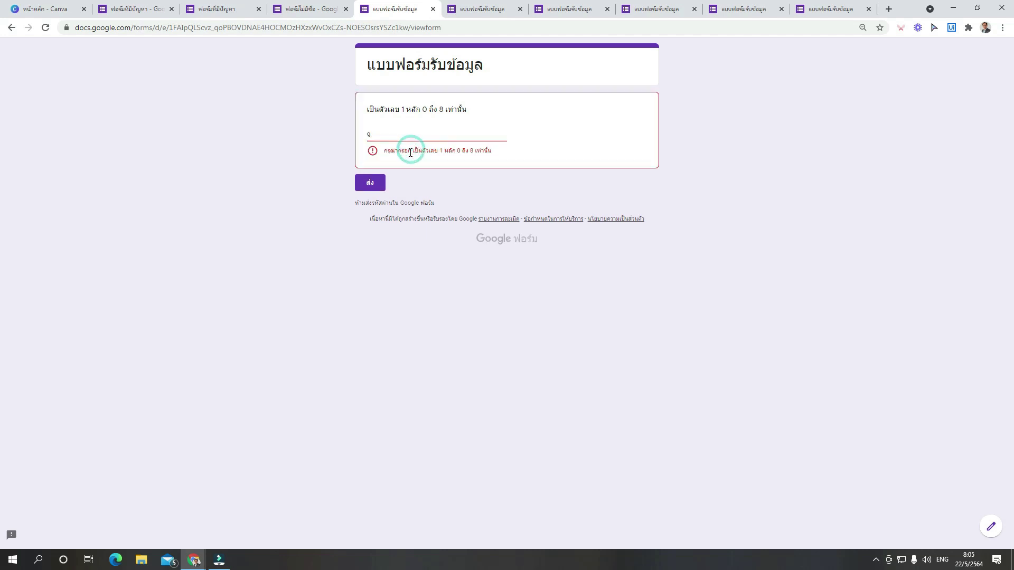
click(373, 187)
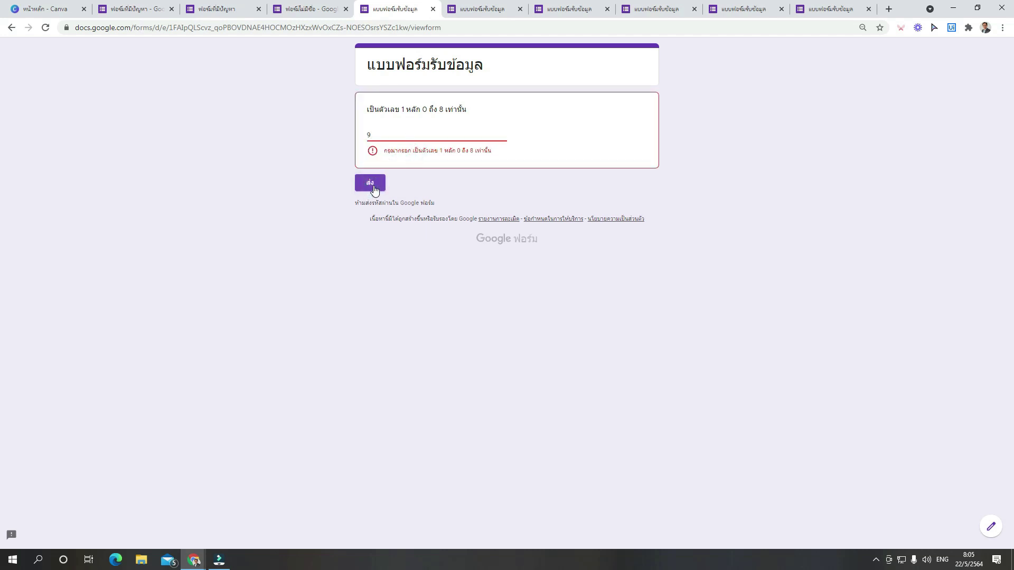
drag(406, 110, 453, 109)
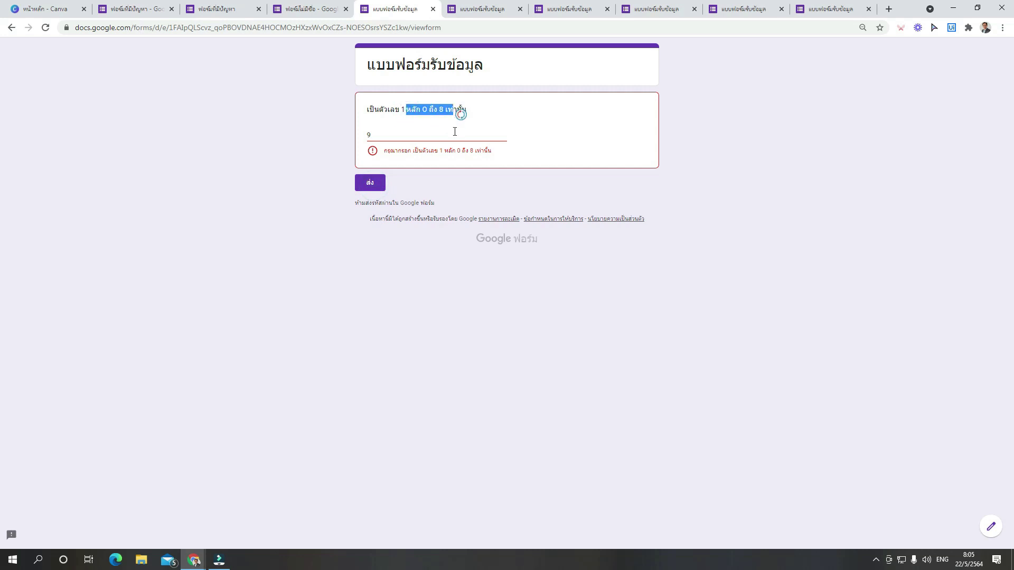
click(458, 168)
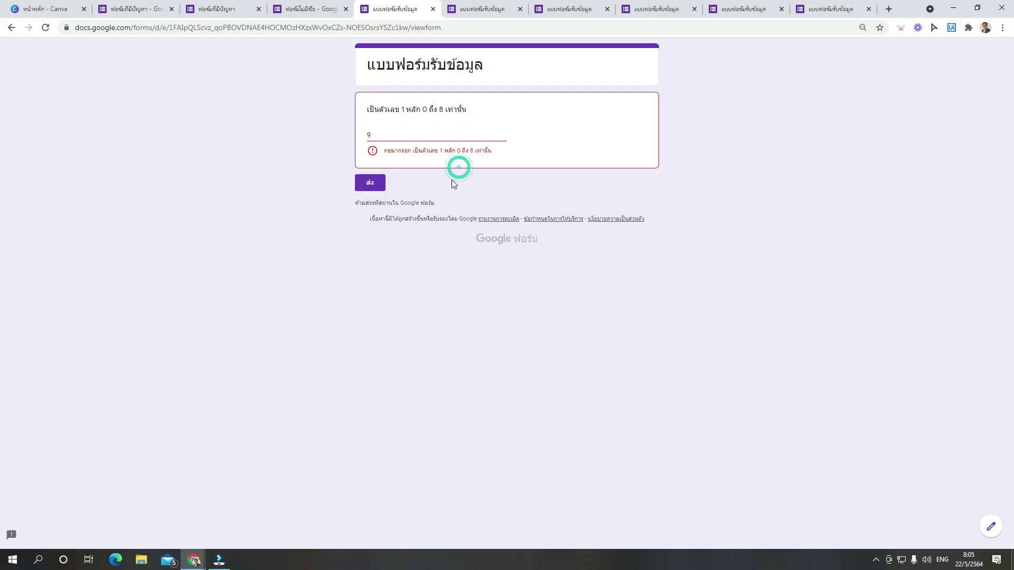
- Return to the form editor and change the validation pattern to [^01234]
click(321, 15)
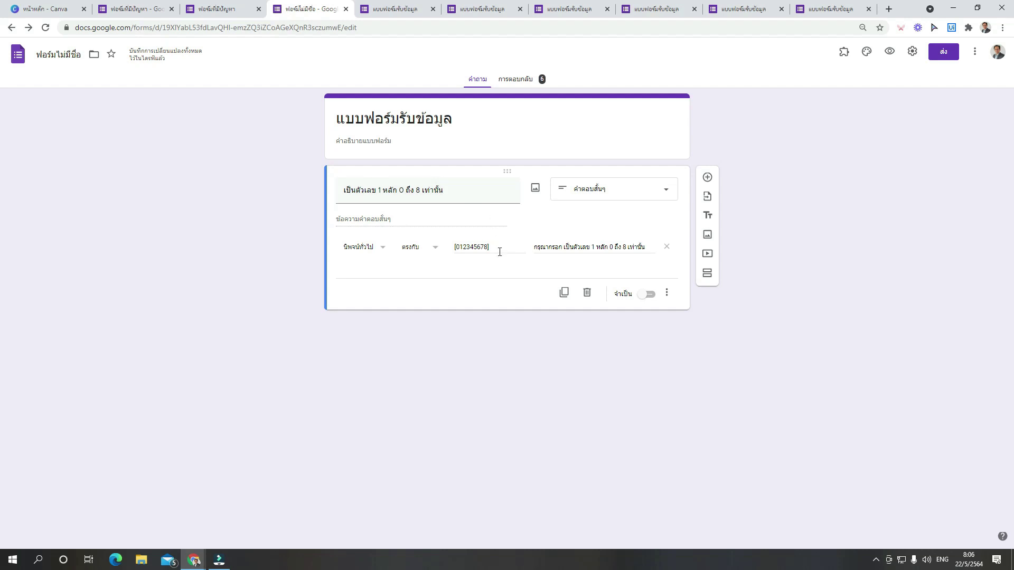
drag(474, 244, 486, 245)
key(BackSpace)
key(grave)
key(Home)
key(grave)
text(^)
- Replace the question title with "ห้ามกรอก 0-4"
drag(347, 190, 464, 190)
key(BackSpace)
key(grave)
text(ห้ามกรอก 0)
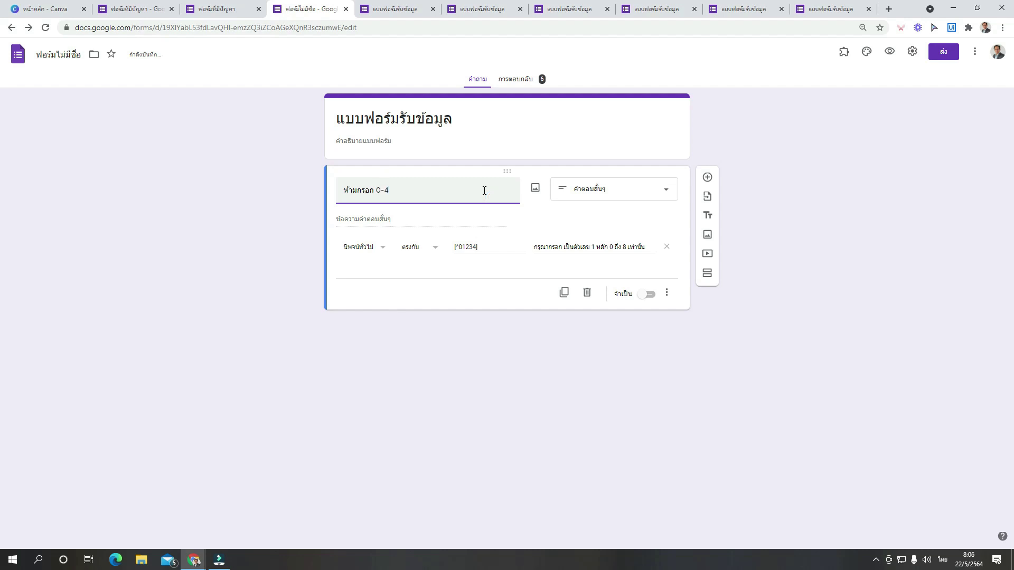
- Copy the question title into the error message after กรุณา so it reads "กรุณาห้ามกรอก 0-4"
triple_click(436, 185)
key(ctrl+c)
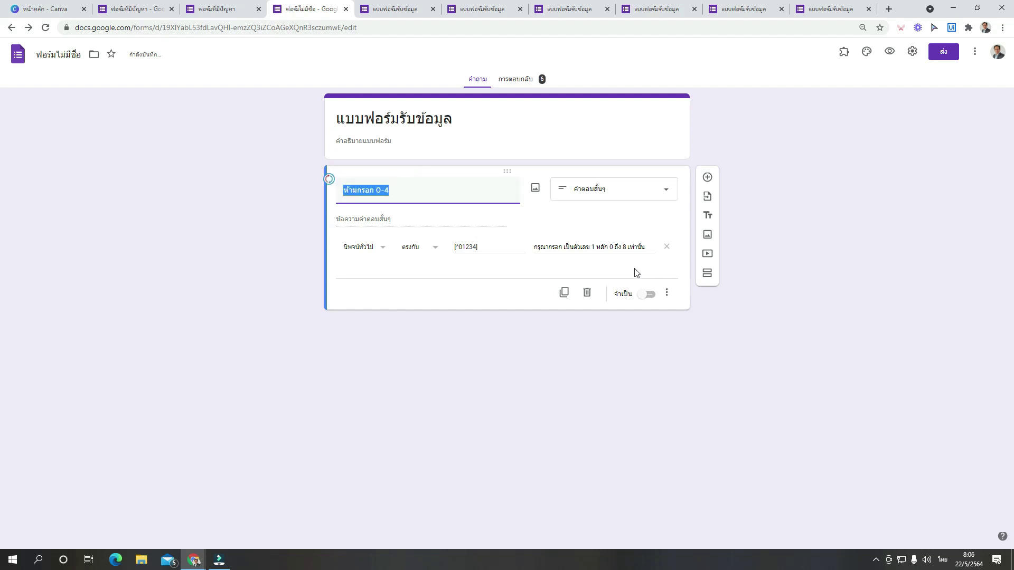
drag(645, 248, 548, 250)
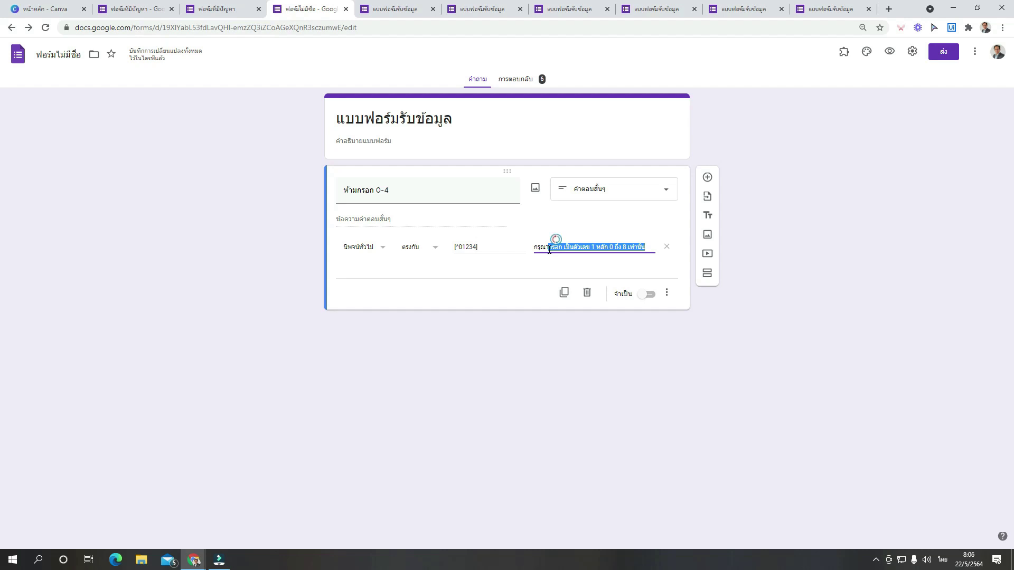
key(ctrl+v)
click(441, 292)
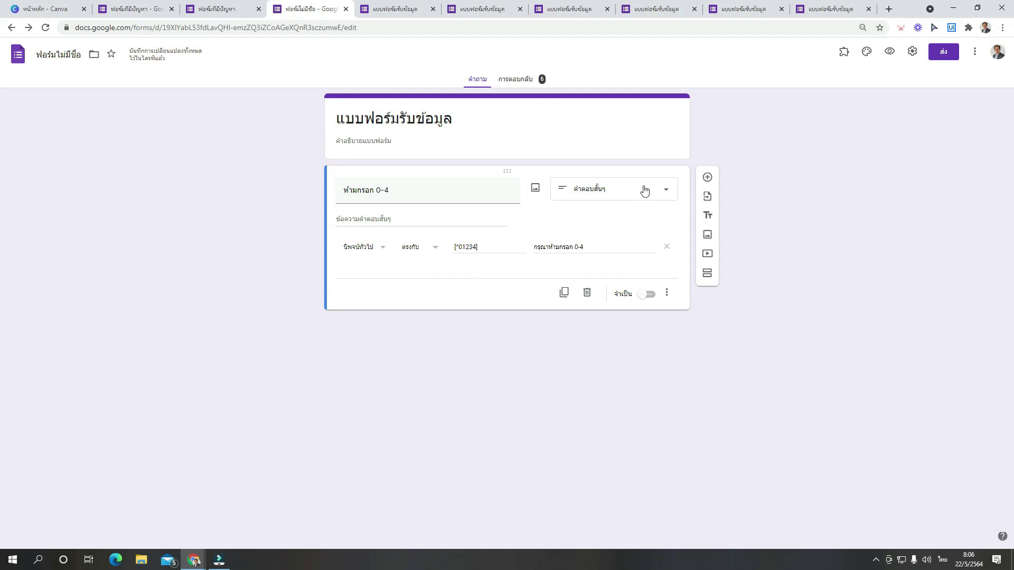
click(747, 126)
- Preview the form, enter 1 as the answer and try to submit it
click(890, 51)
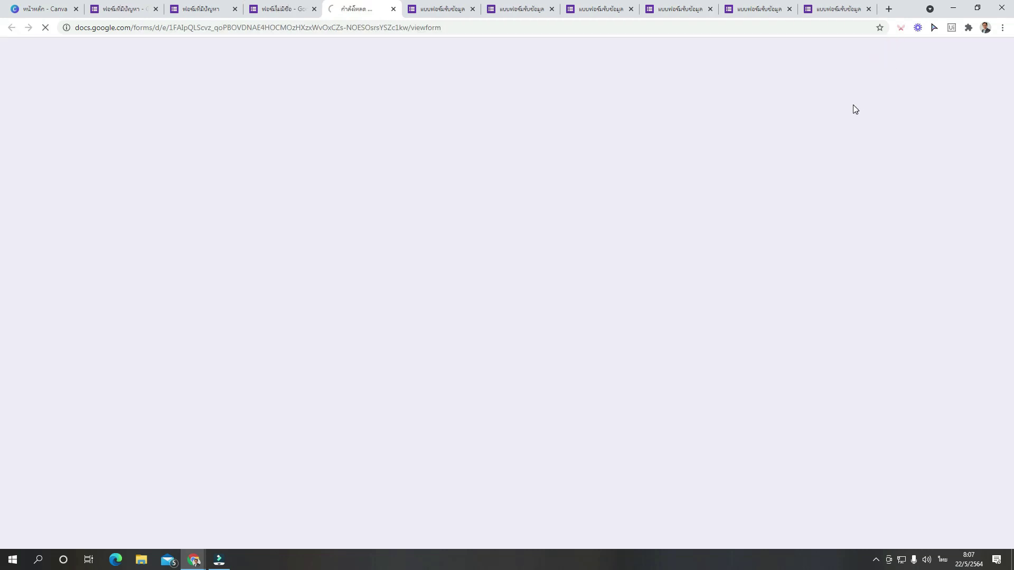
click(455, 135)
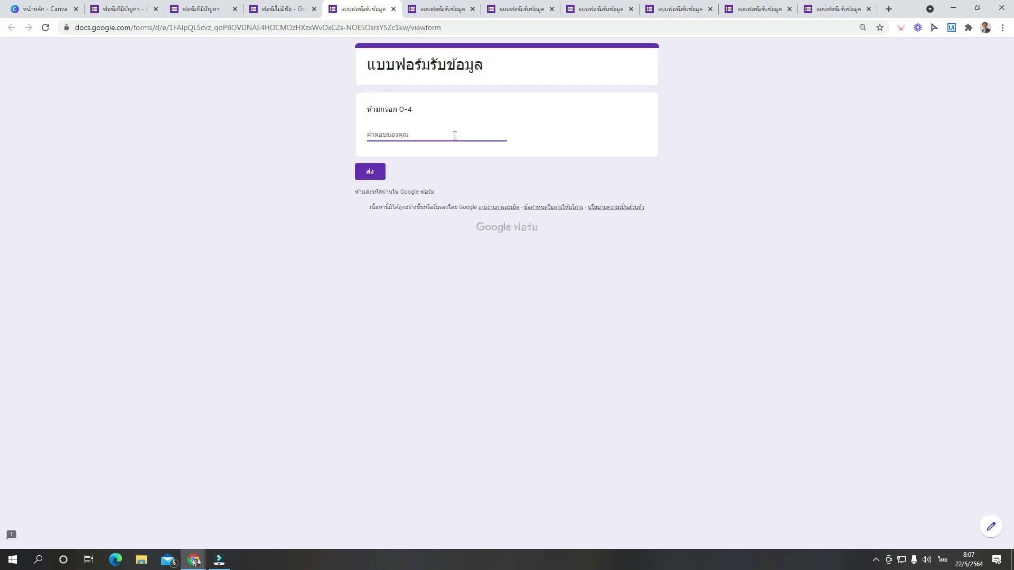
text(1)
key(alt+shift)
click(375, 178)
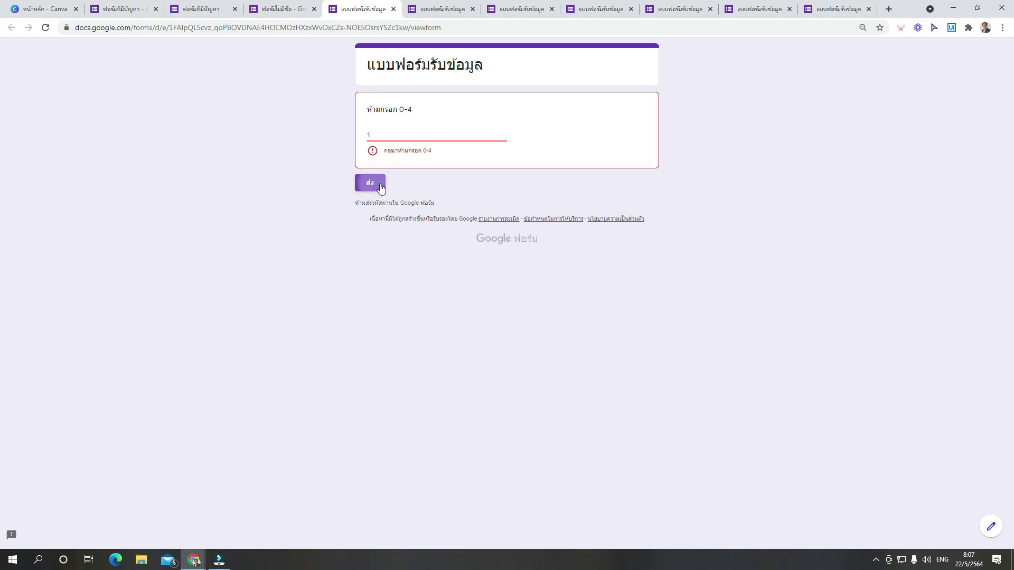
- Test the previewed form with the answers 2 and 3, then submit it with the answer 5
drag(383, 136, 334, 124)
text(2)
click(380, 187)
text(3)
click(372, 184)
drag(402, 135, 338, 139)
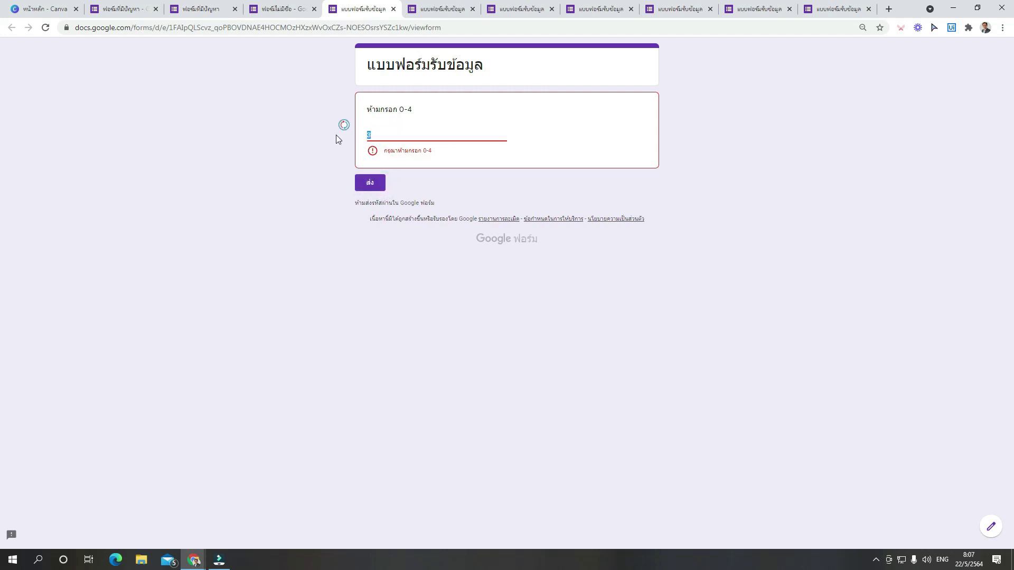
text(5)
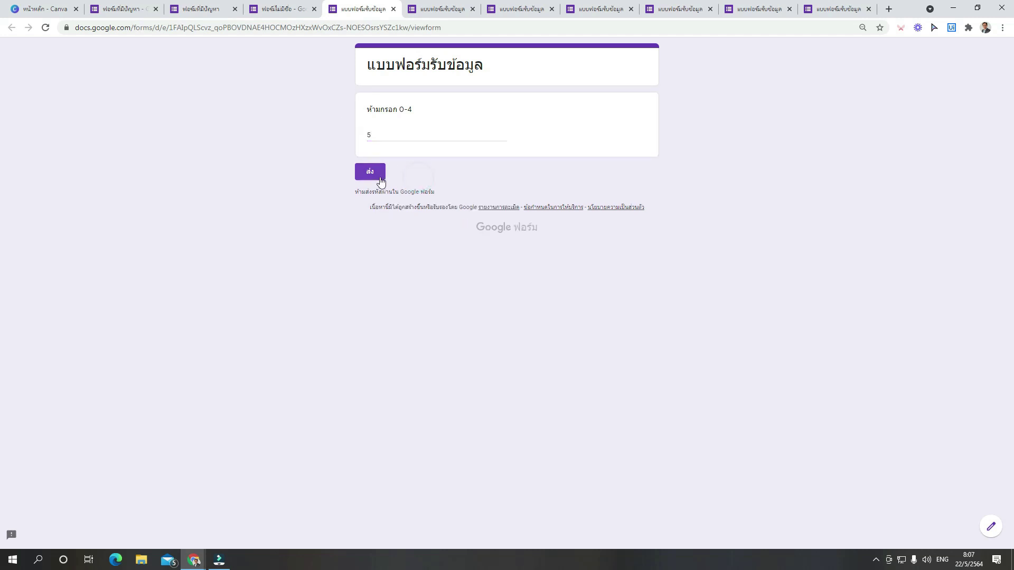
click(380, 181)
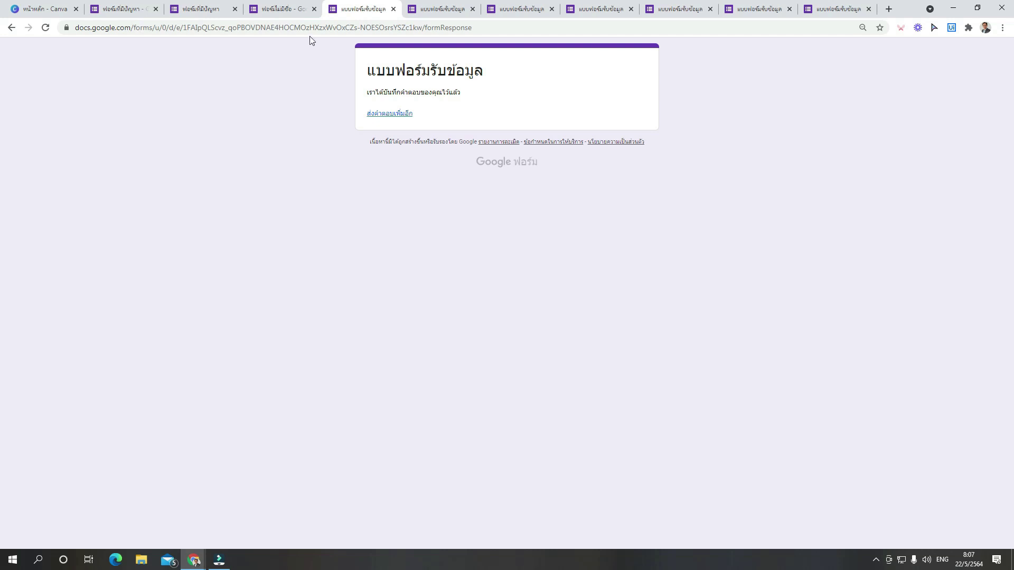
- Return to the form editor and change the question title to "ห้ามกรอก a-c"
click(286, 20)
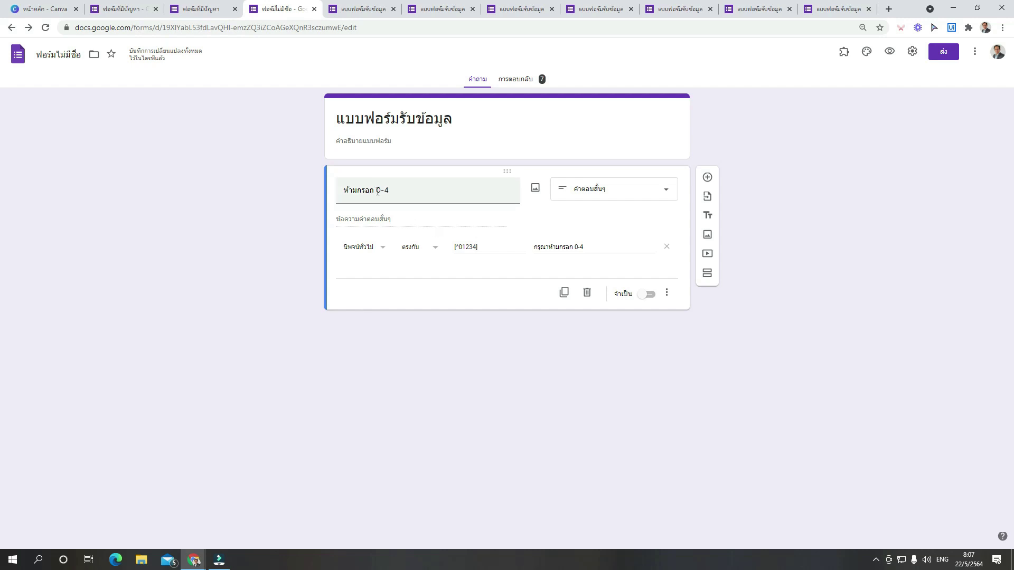
click(361, 190)
click(424, 191)
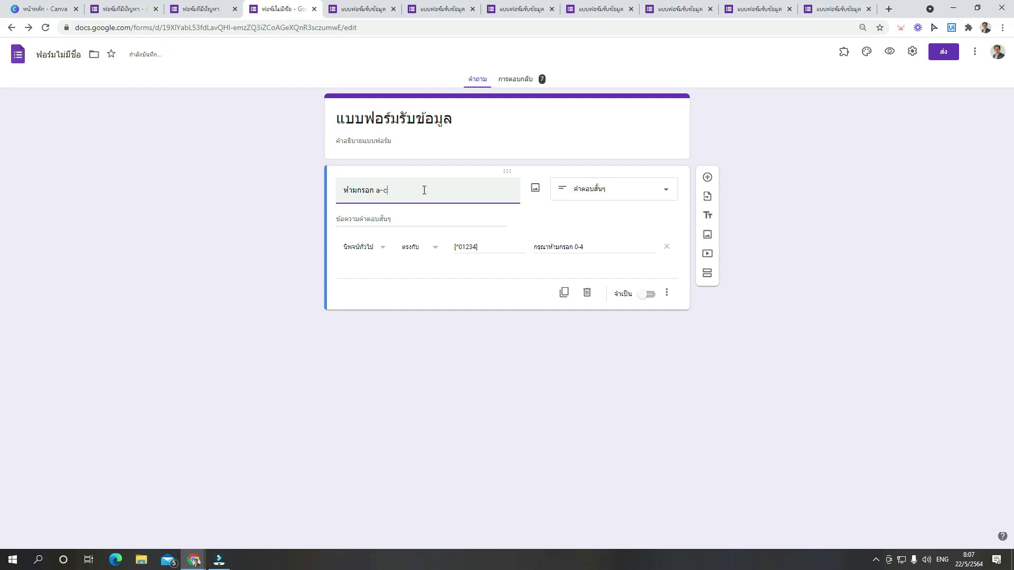
- Change the validation pattern to [^a..c]
drag(458, 246, 478, 246)
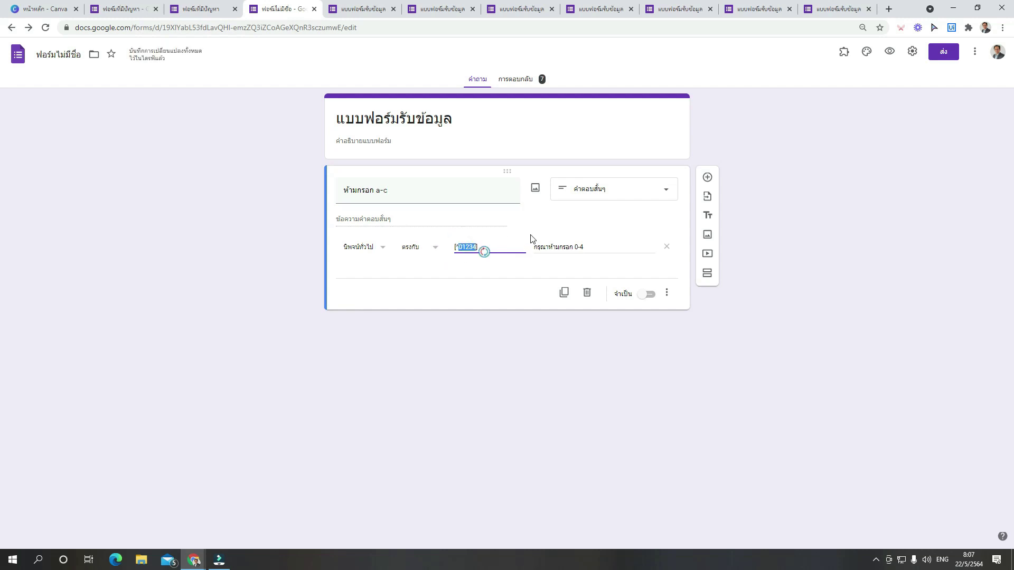
text(a)
text(..d)
key(BackSpace)
text(c)
- Change the end of the error message so it reads "กรุณาห้ามกรอก a ถึง c"
drag(574, 246, 585, 246)
text(a)
key(grave)
text(ถึง)
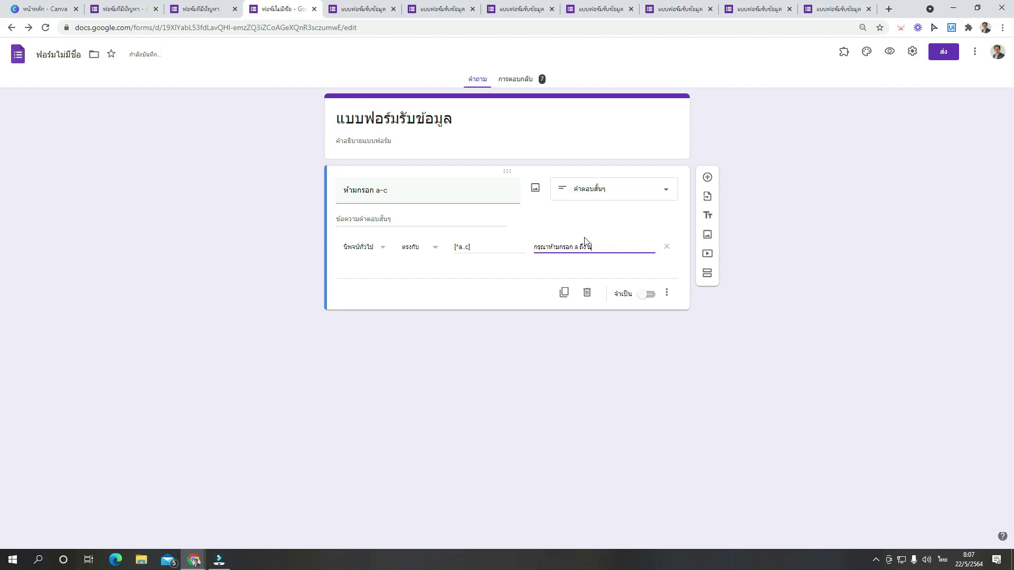
key(grave)
text(c)
click(488, 295)
- Preview the form and try to submit it with the answer a and with the answer c
click(880, 52)
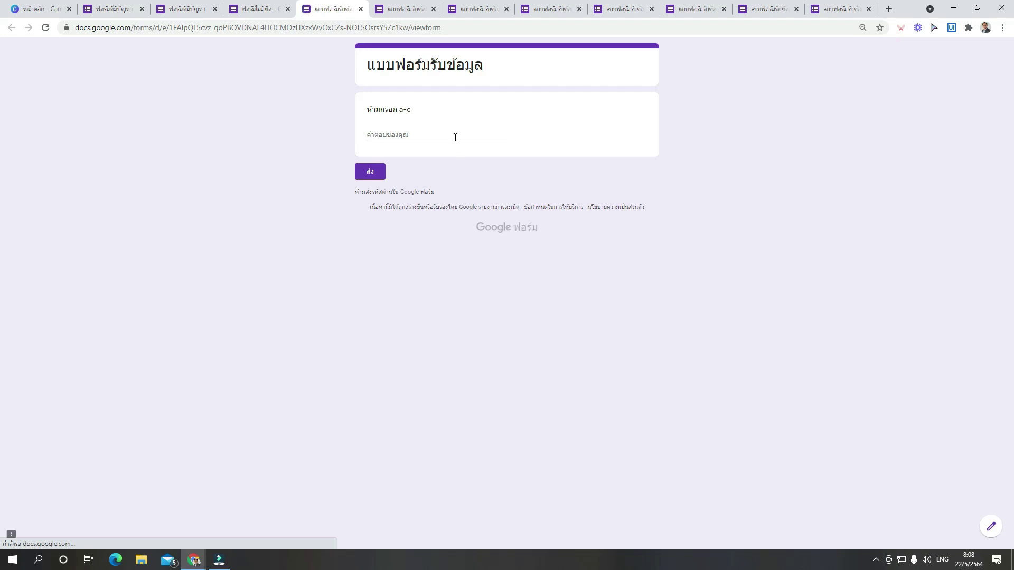
click(457, 139)
text(a)
click(368, 172)
drag(417, 136, 341, 140)
text(c)
click(372, 182)
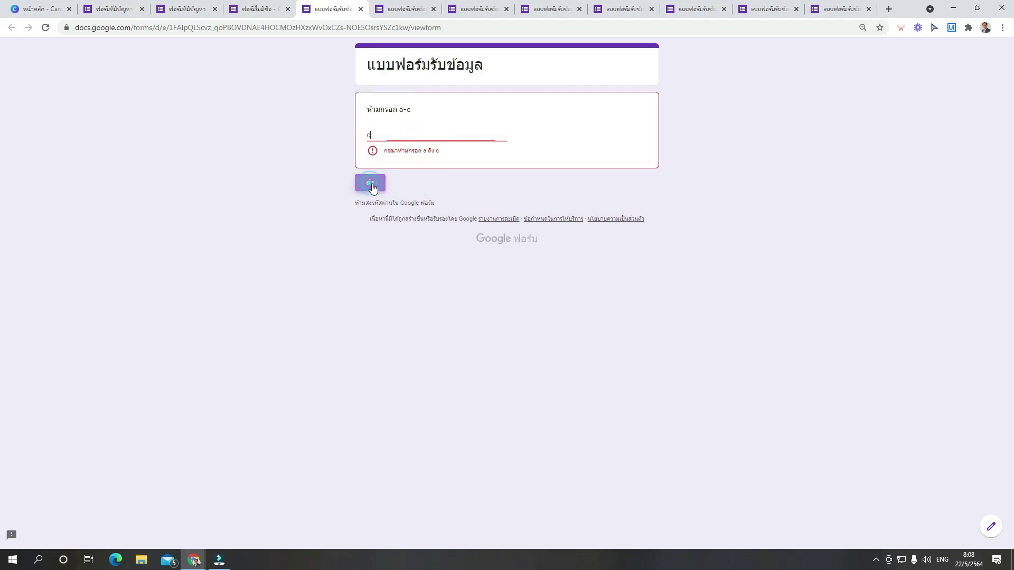
- Replace the answer with d and submit the form
drag(409, 137, 334, 141)
text(d)
click(422, 179)
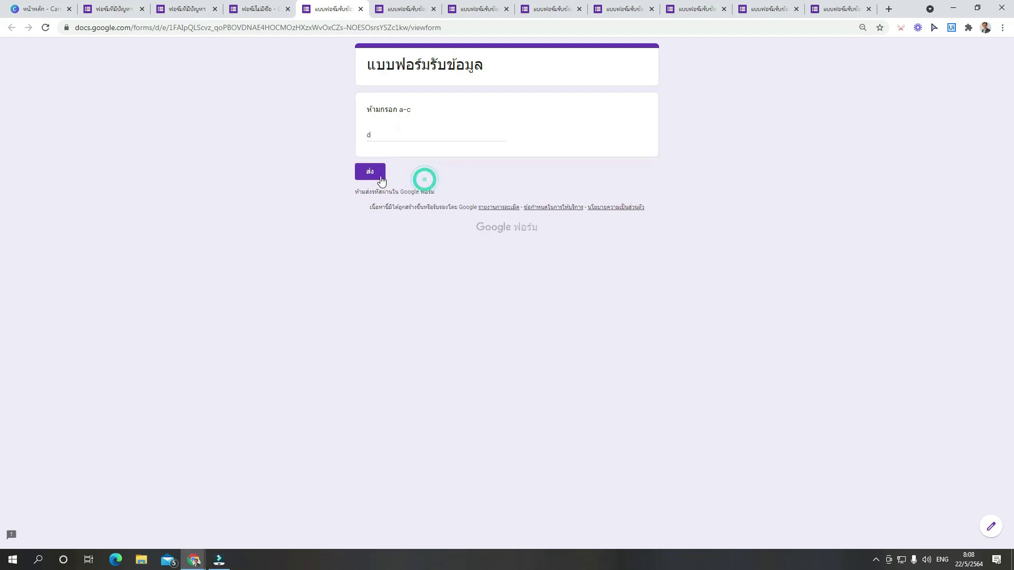
click(374, 172)
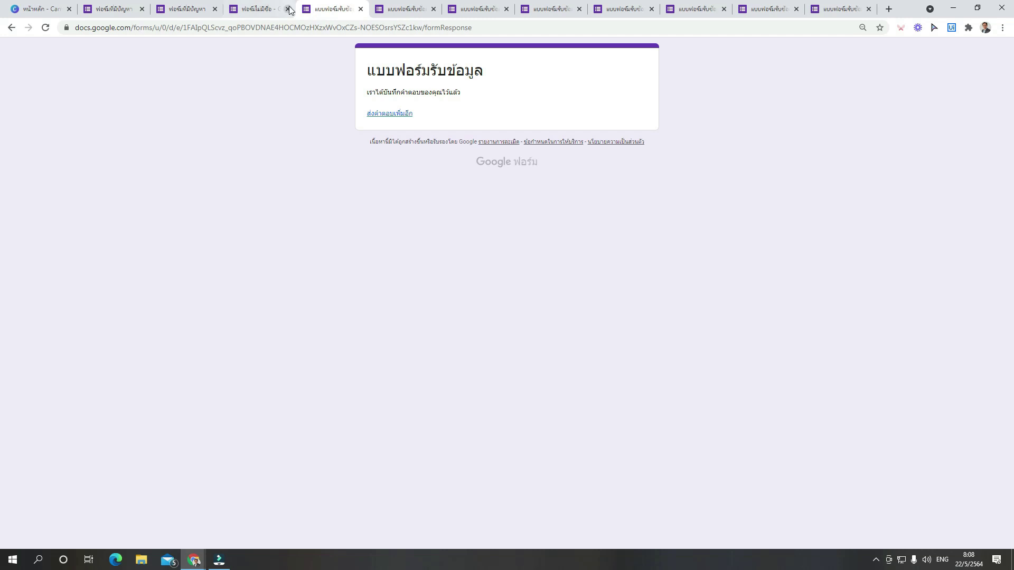
- Return to the form editor and append a two-character quantifier so the validation pattern is [^a..c]{2}
click(260, 12)
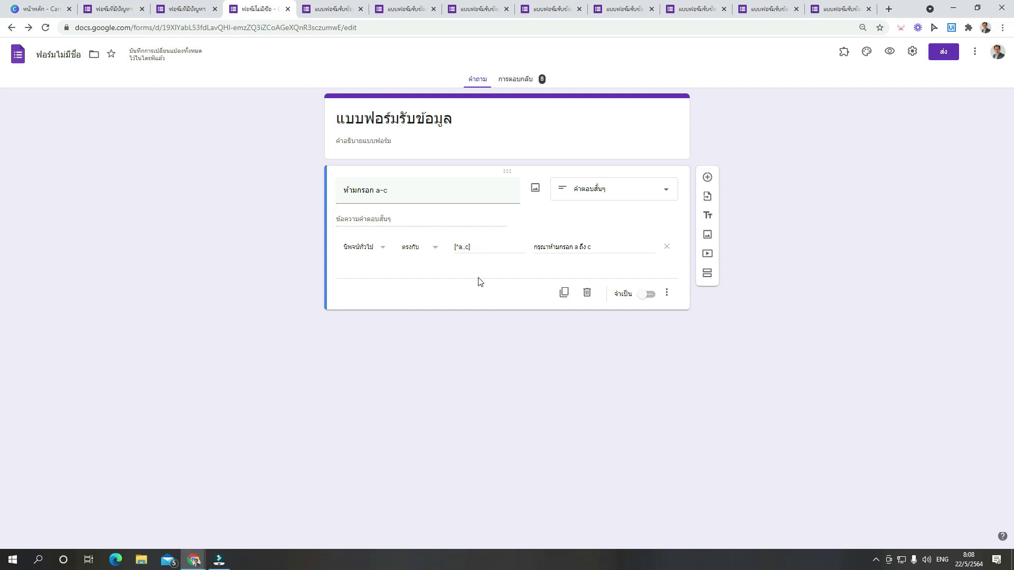
click(483, 247)
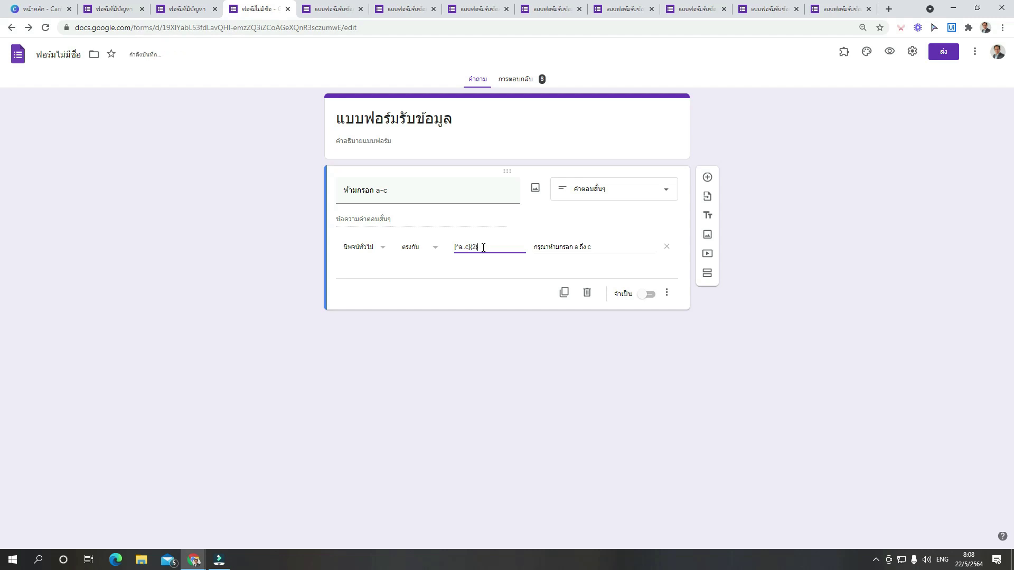
click(472, 271)
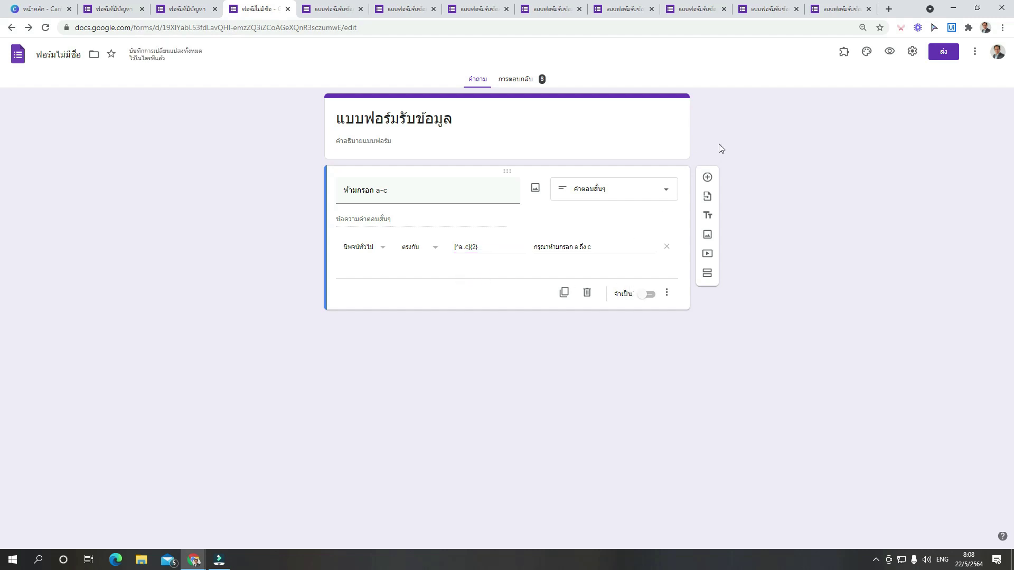
- Preview the form and try to submit it with the answer ad and with the answer ac
click(889, 52)
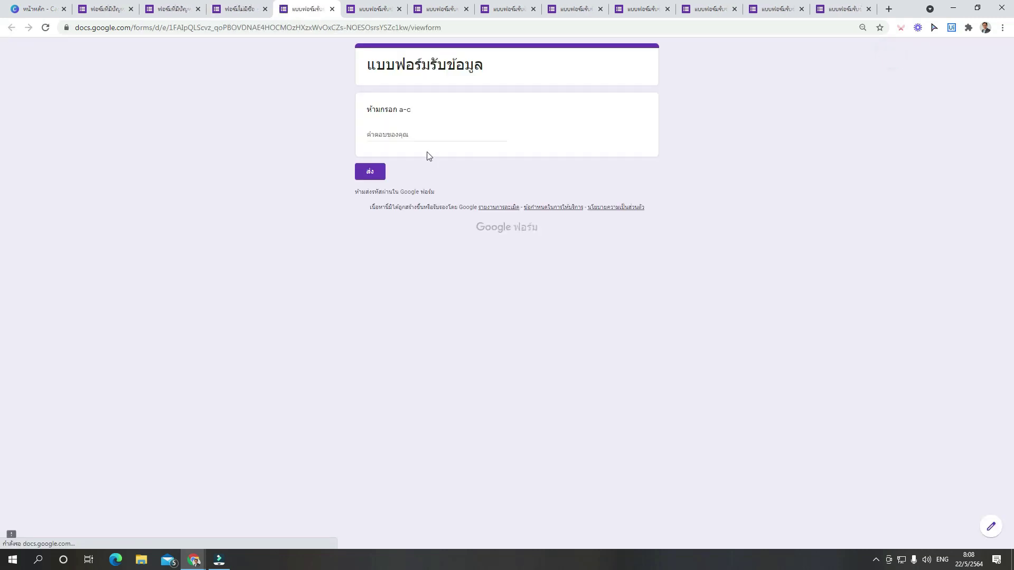
click(422, 135)
text(ad)
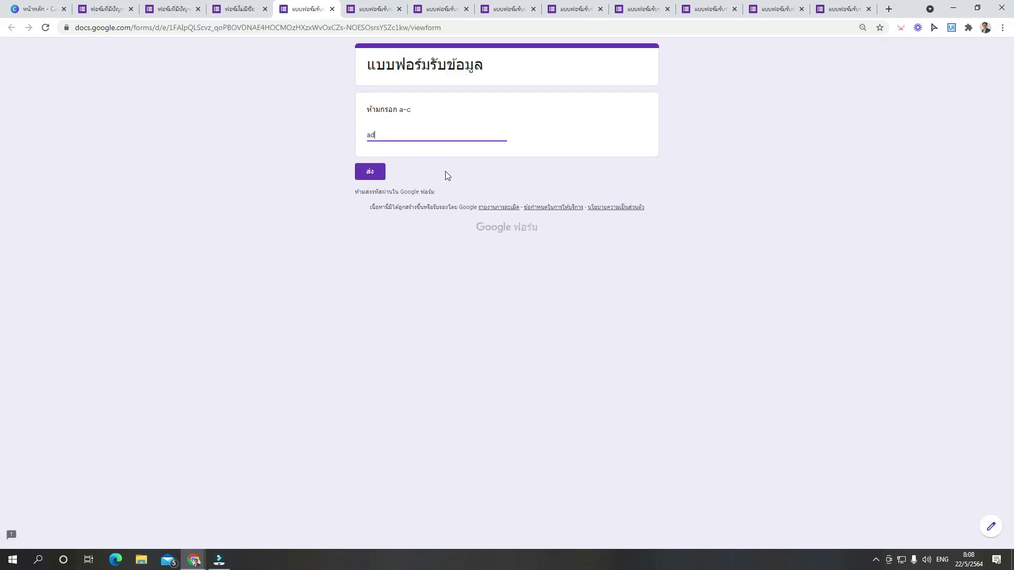
click(372, 172)
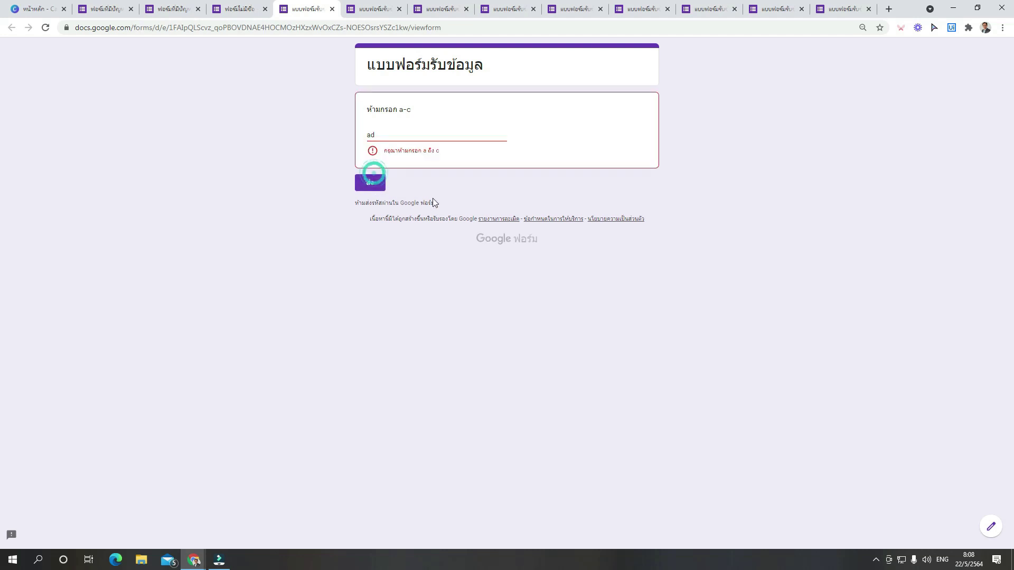
double_click(369, 135)
key(BackSpace)
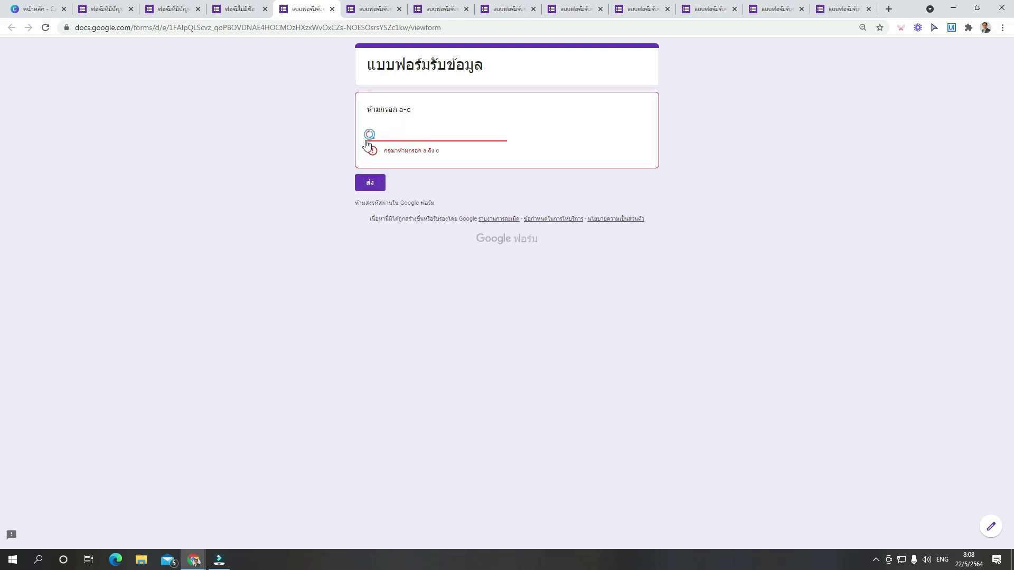
text(ac)
click(491, 178)
click(376, 184)
- Replace the answer with df and submit the form
click(391, 139)
double_click(392, 136)
text(df)
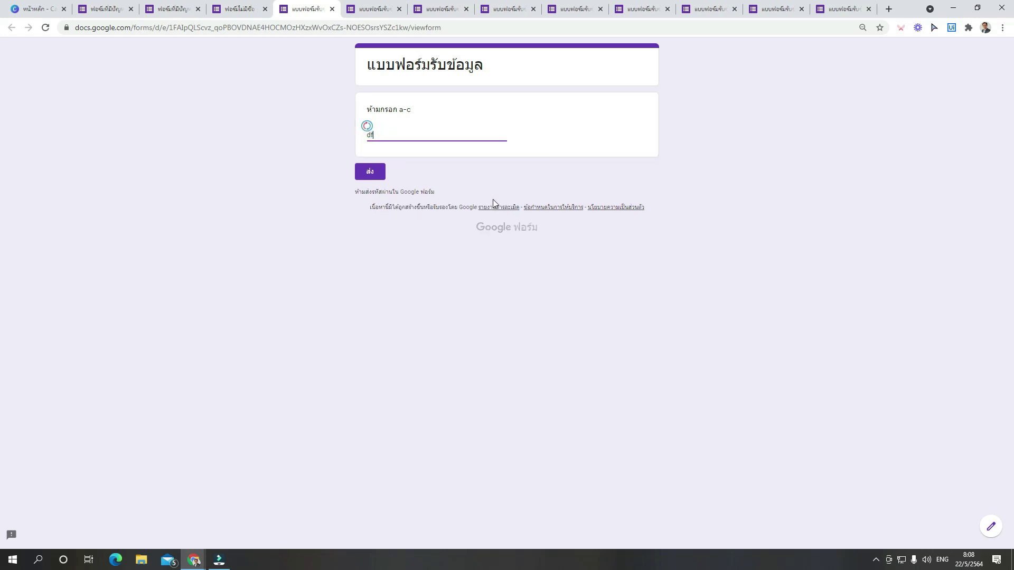
click(443, 179)
click(373, 172)
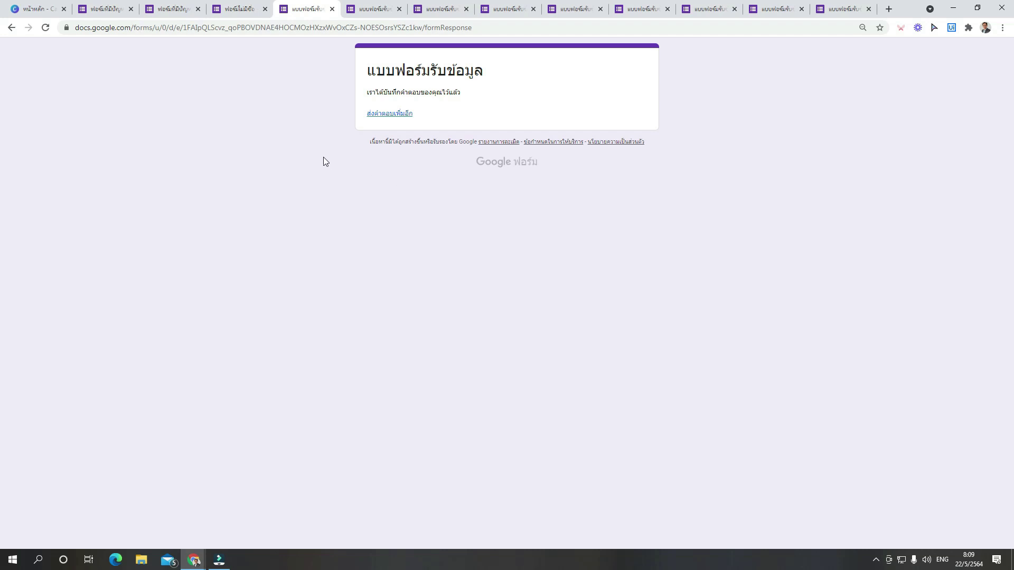
- Return to the form editor and replace the question title with "ช่วงของตัวอักษรที่ต้องการ"
click(244, 9)
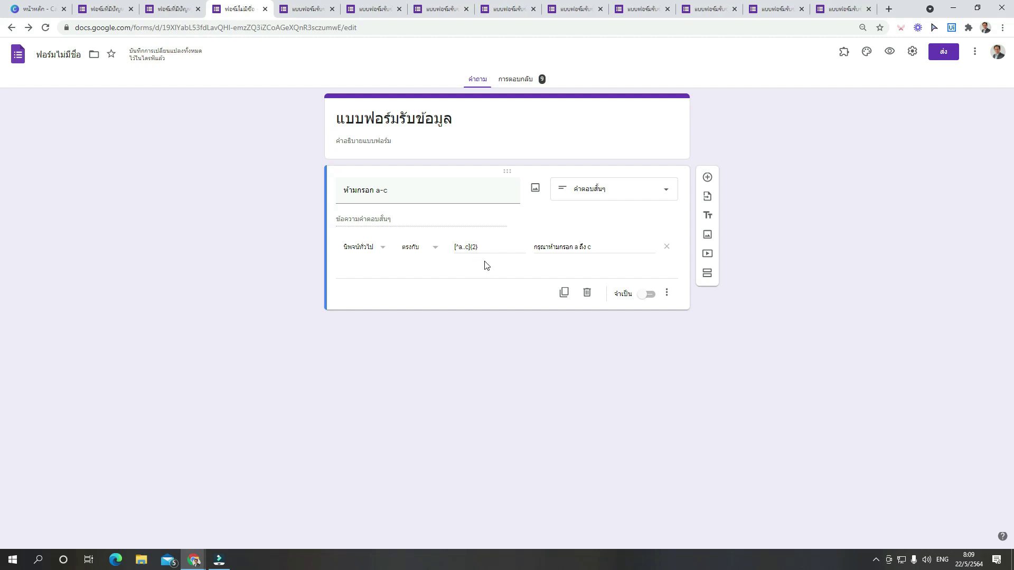
click(414, 197)
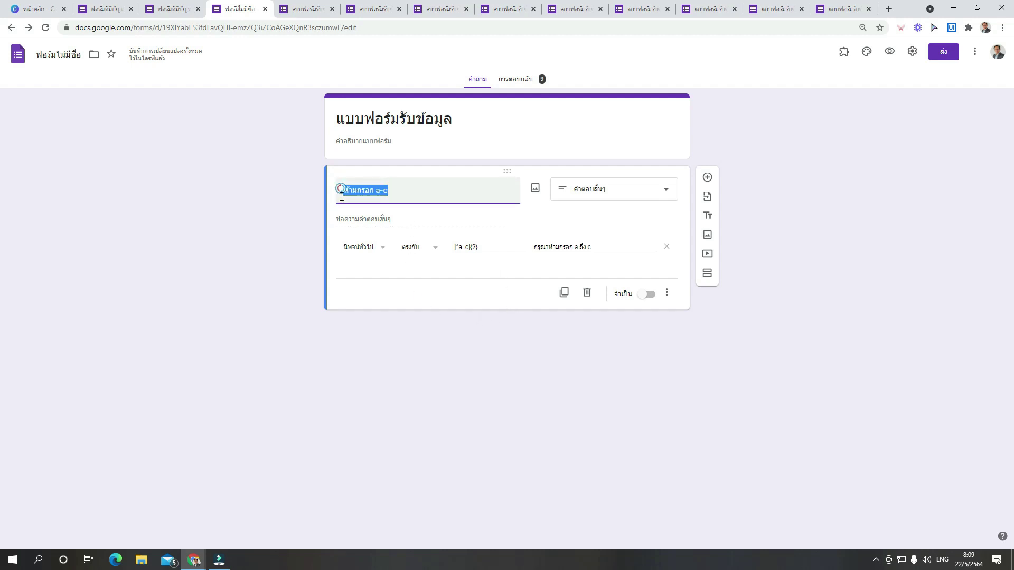
key(grave)
key(BackSpace)
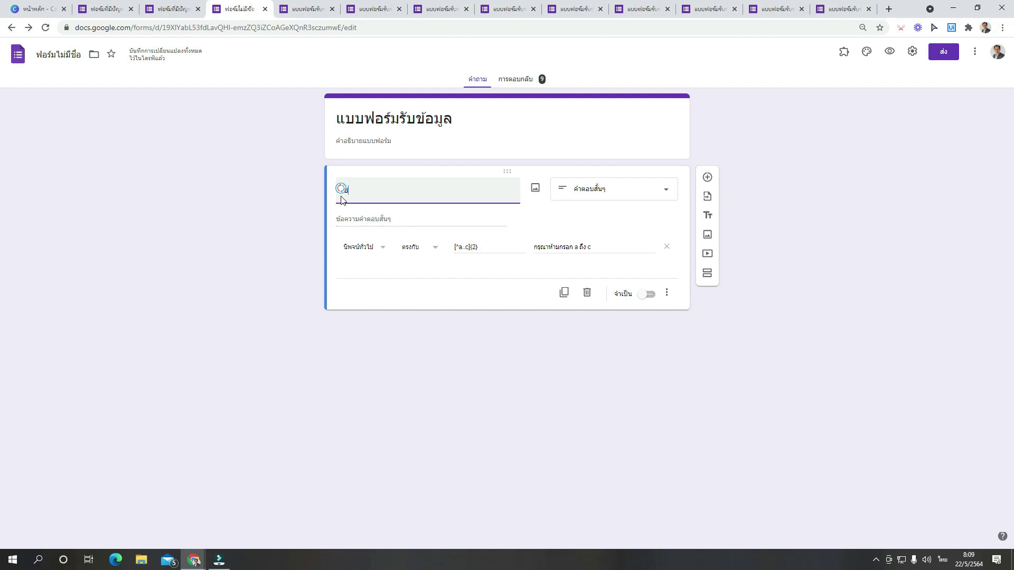
key(grave)
text(-)
key(BackSpace)
key(grave)
text(ข่าวของตัวอัก)
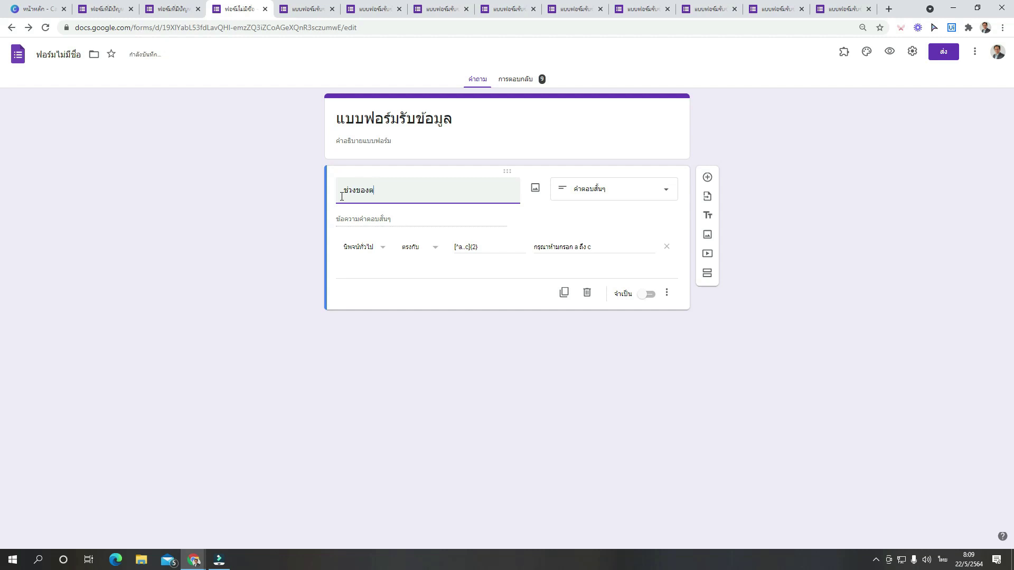
text(ษรที่ต้องการ)
- Append the letter ranges a-z and ก-ฮ to the question title
key(grave)
text(a-z)
key(grave)
text(ก)
key(grave)
text(-)
key(grave)
text(ฮ)
- Copy the question title into the error message so it reads "กรุณากรอก ช่วงของตัวอักษรที่ต้องการ a-z ก-ฮ"
triple_click(478, 190)
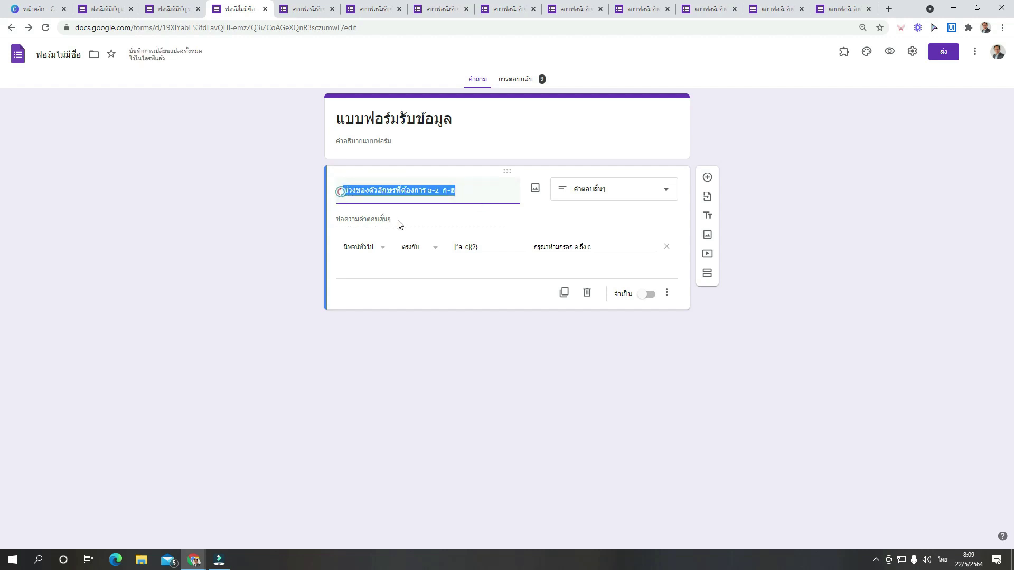
drag(607, 249, 546, 251)
text(าครอก)
text(ช่วงของตัวอักษรที่ต้องการ a-z ก-ฮ)
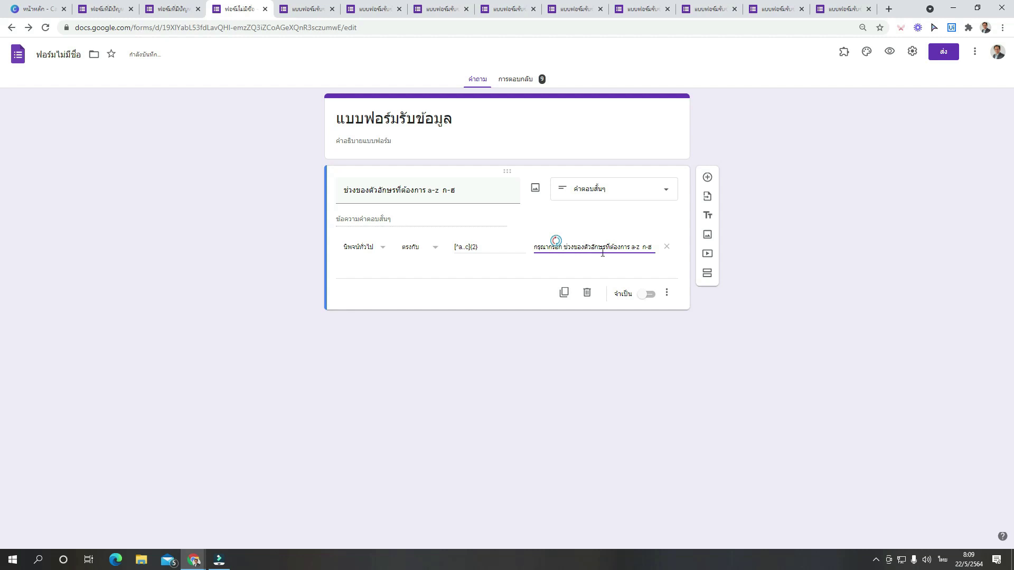
click(496, 270)
- Replace the validation pattern with [a-z,ก-ฮ]
triple_click(486, 247)
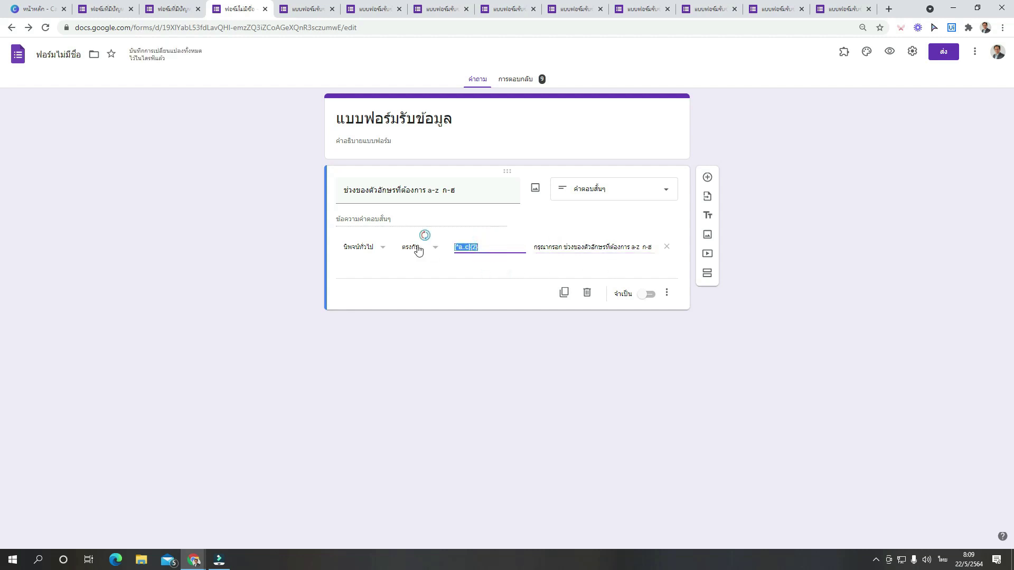
key(grave)
key(BackSpace)
text([a-z)
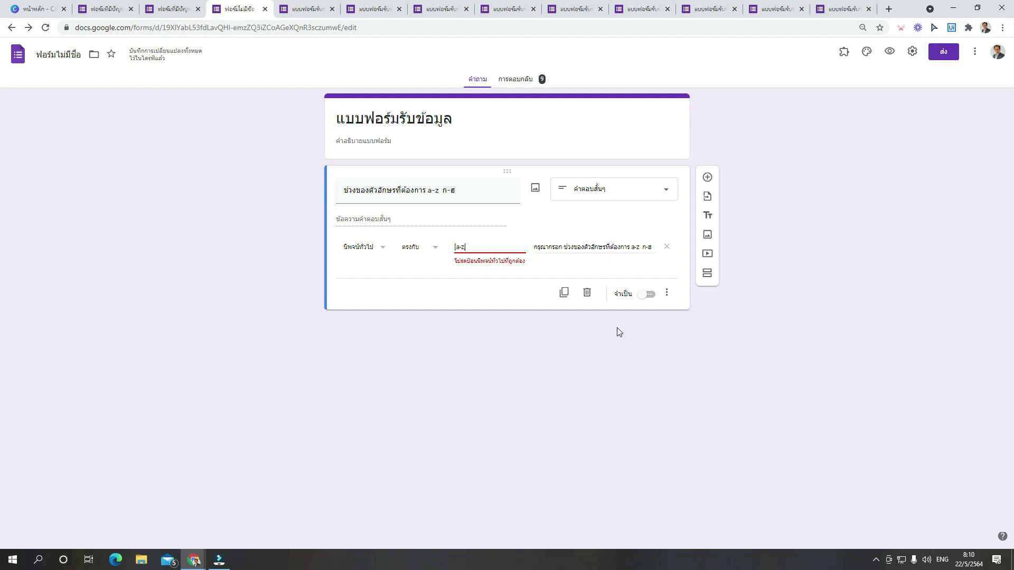
text(,)
key(grave)
key(grave)
text(ก-)
key(grave)
text(ฮ)
key(grave)
text(])
click(499, 274)
drag(483, 246, 453, 246)
click(449, 267)
click(486, 248)
key(grave)
text(ฮ)
key(BackSpace)
key(grave)
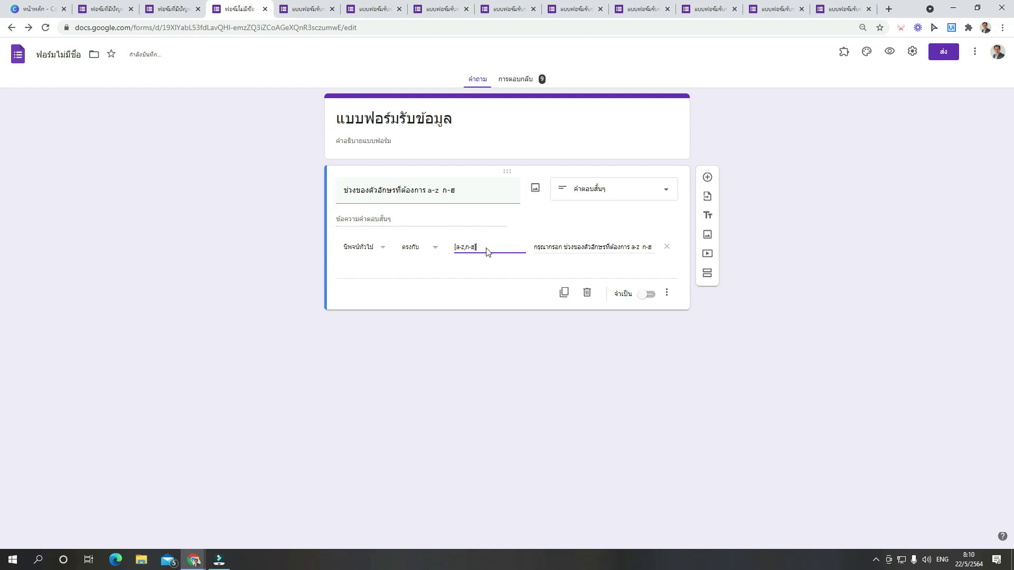
text({3})
key(BackSpace)
key(BackSpace)
click(481, 276)
- Preview the form, enter ข as the answer and submit it
click(889, 52)
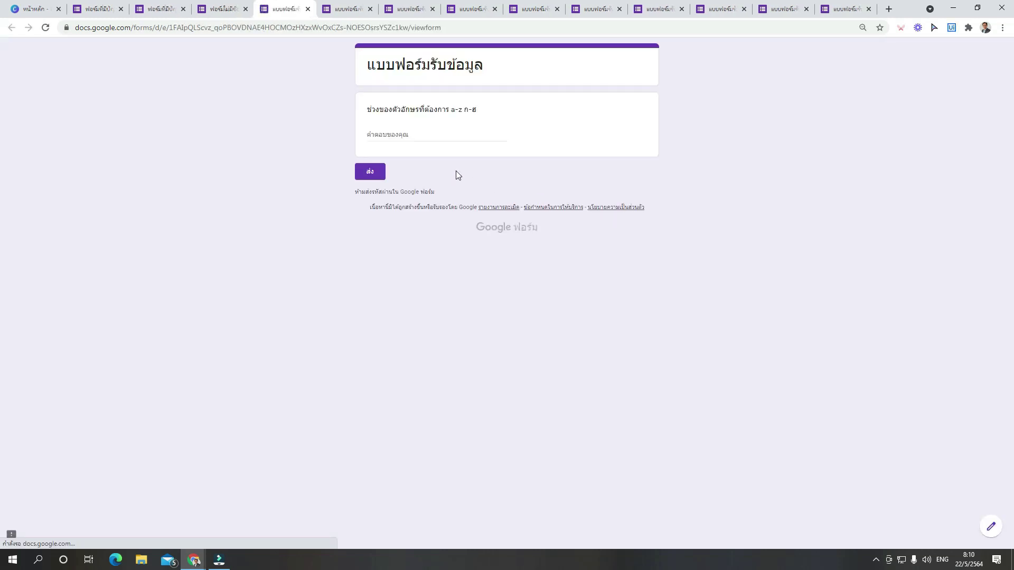
click(447, 134)
key(grave)
text(ขจ)
click(424, 178)
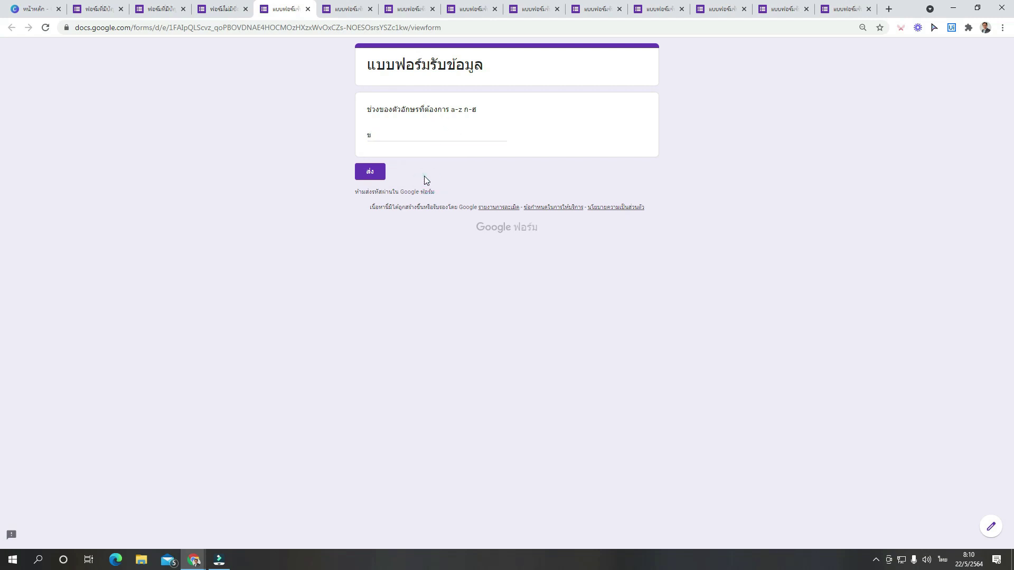
click(374, 176)
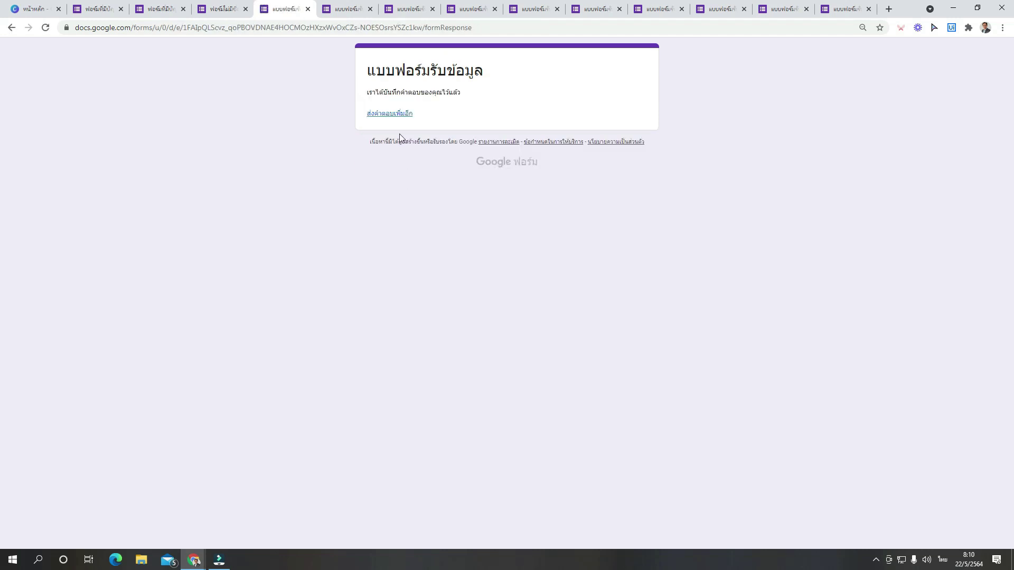
- Start another response and test the question with the answer 5
click(402, 114)
click(409, 134)
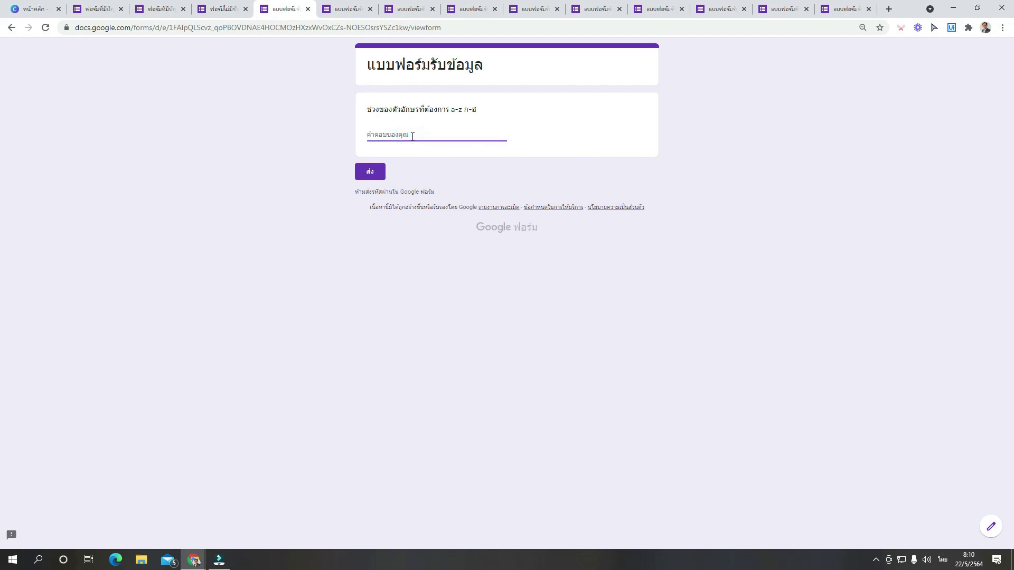
text(5)
drag(453, 111, 478, 112)
click(471, 175)
double_click(412, 136)
key(grave)
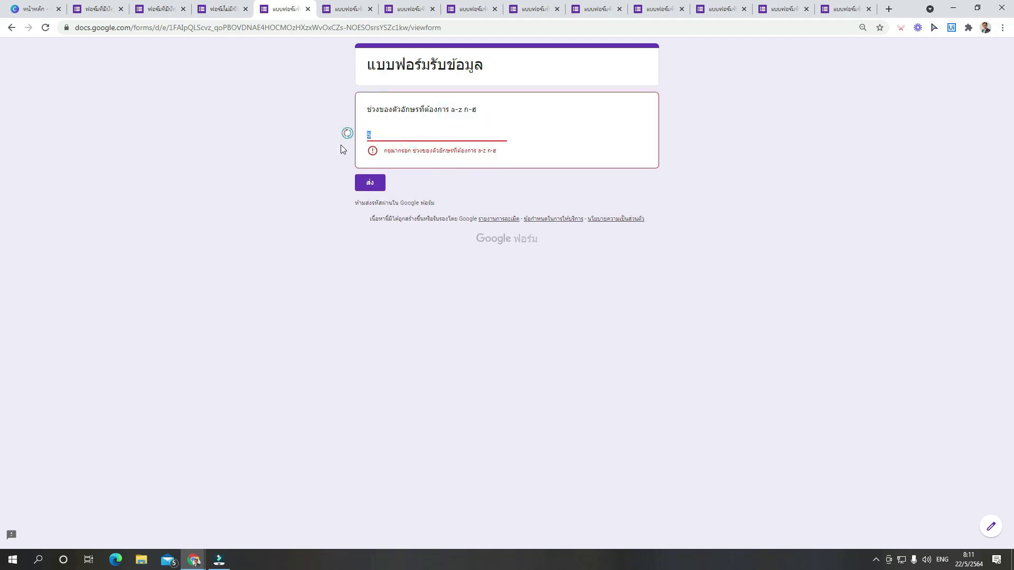
click(442, 180)
click(410, 182)
- Replace the rejected digit in the answer with z
drag(450, 110, 484, 110)
click(427, 136)
key(BackSpace)
text(z)
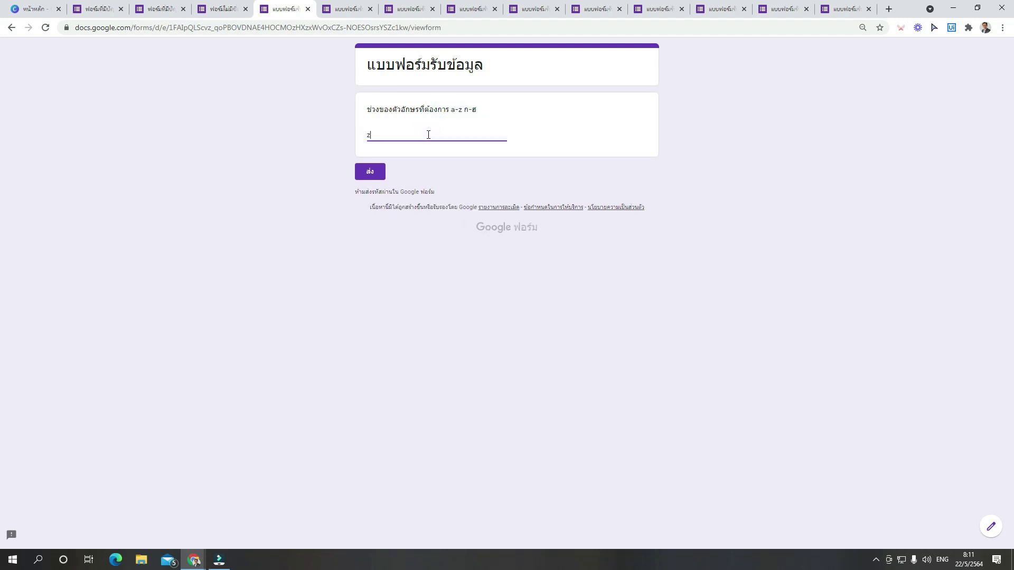
- Submit the response with the answer z and open another blank response
click(432, 160)
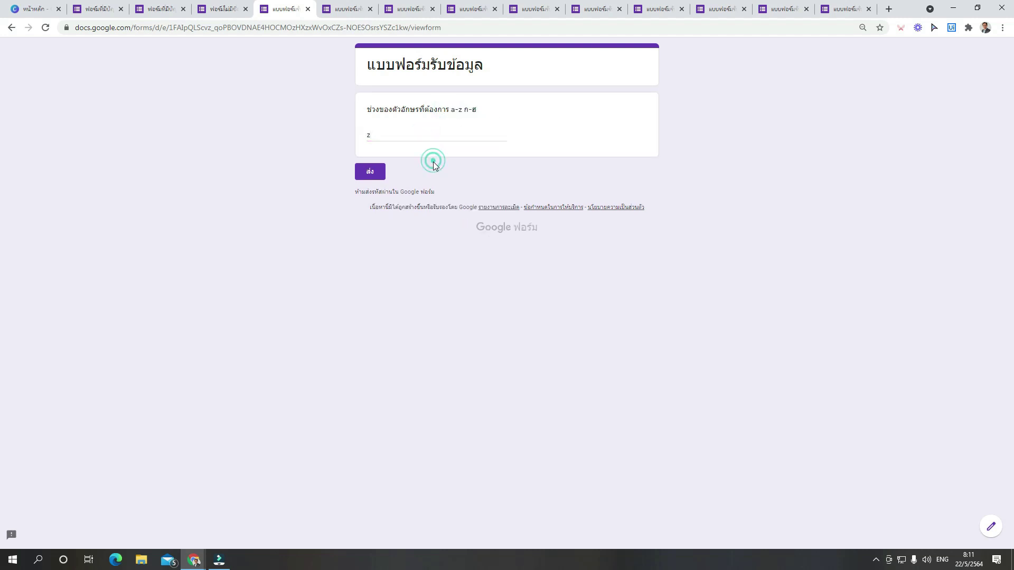
click(372, 172)
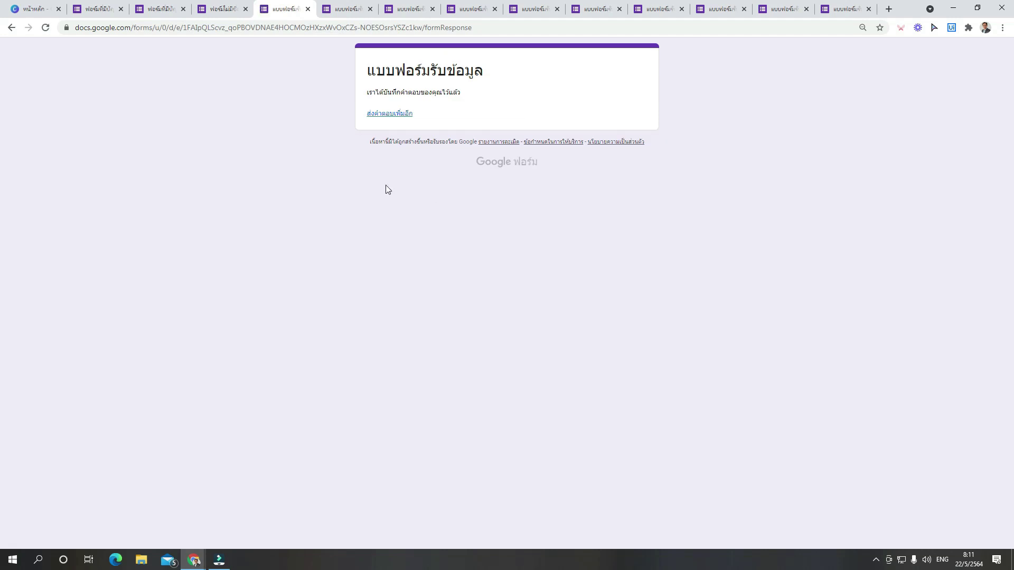
click(386, 115)
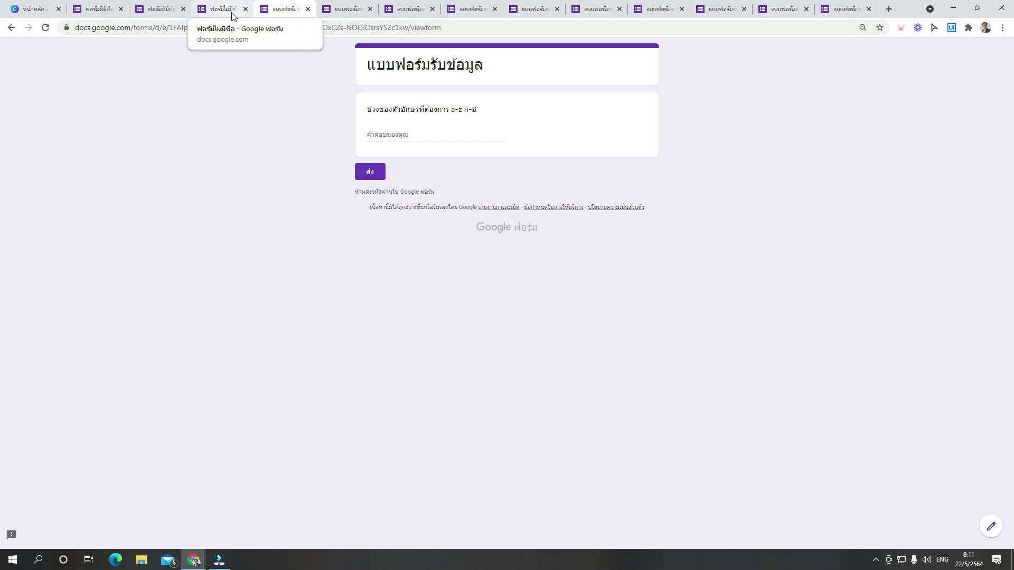
- Return to the form editor and review the summary of all collected responses to the question
click(231, 12)
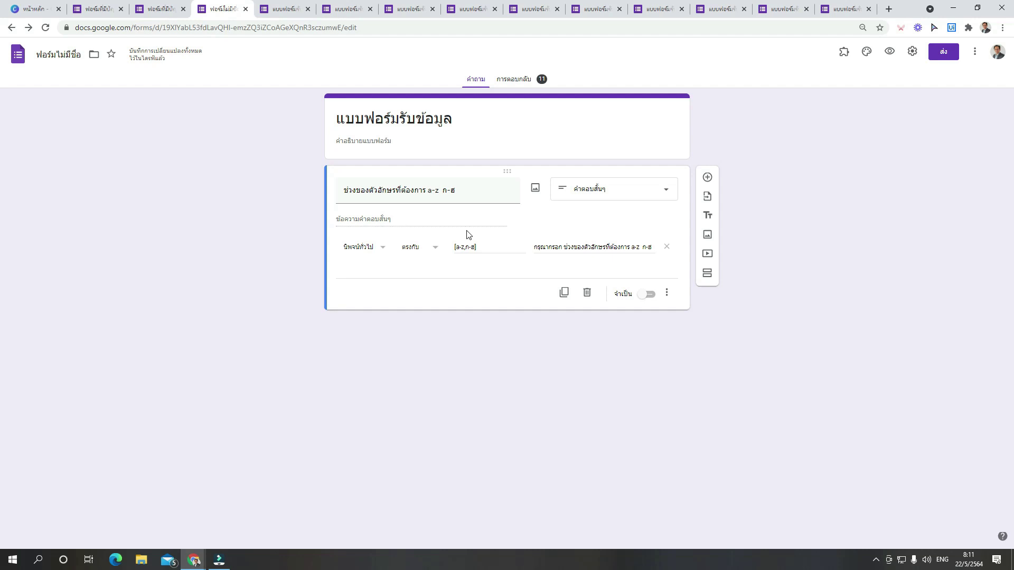
click(512, 80)
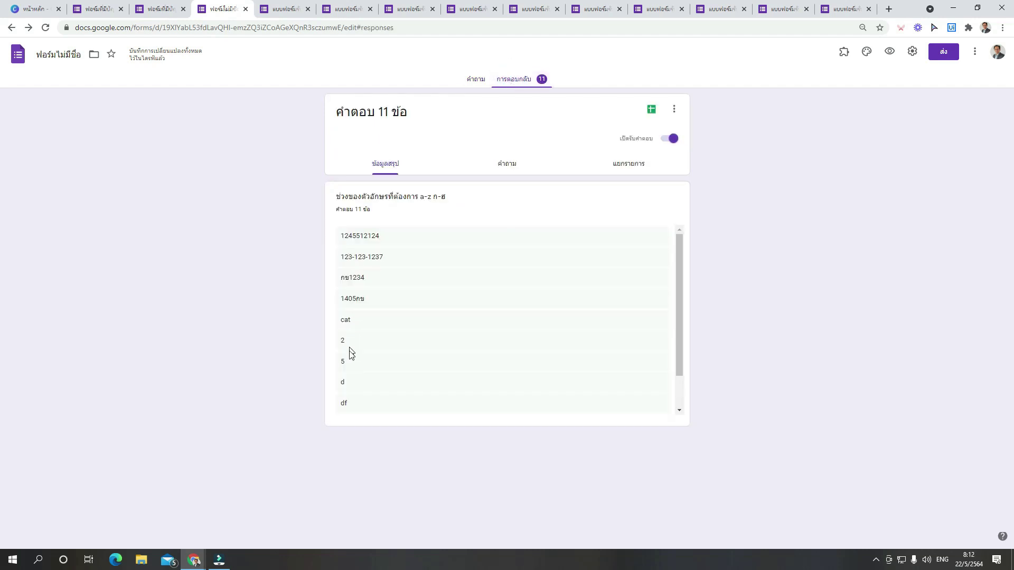
scroll(371, 352, down, 3)
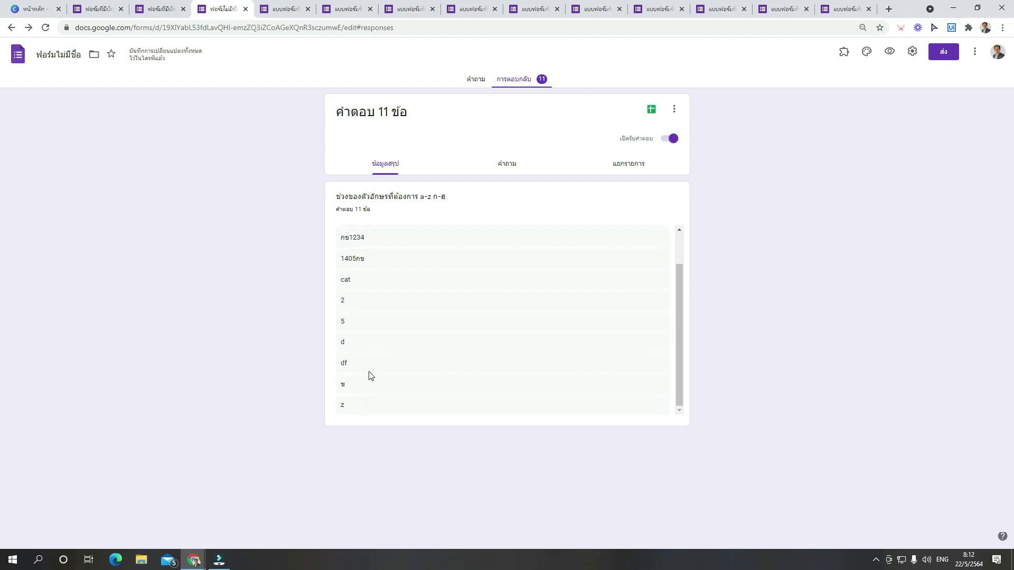
scroll(371, 376, up, 3)
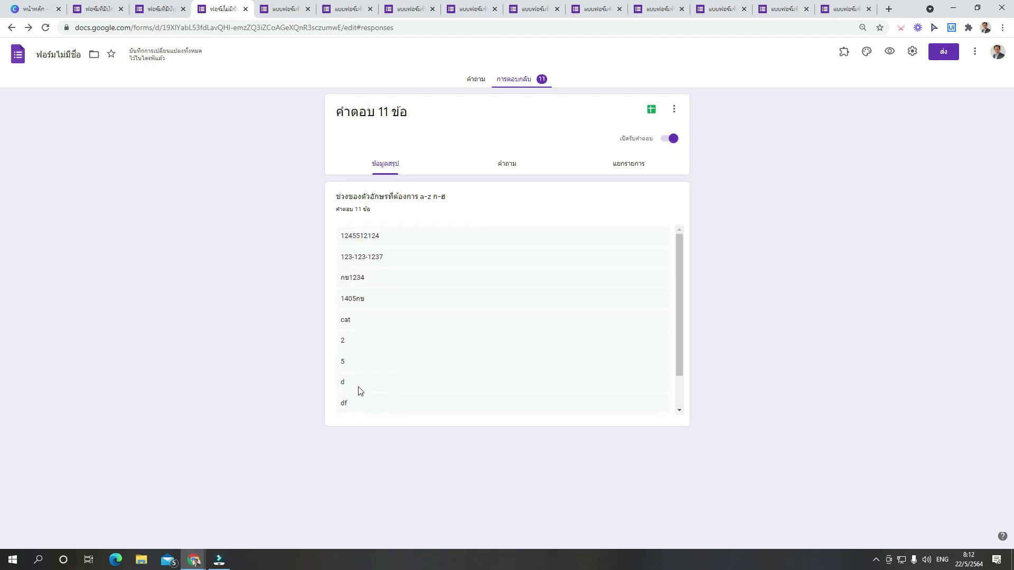
- Go back to the form's questions and select the whole title text of the letter-range question
click(478, 83)
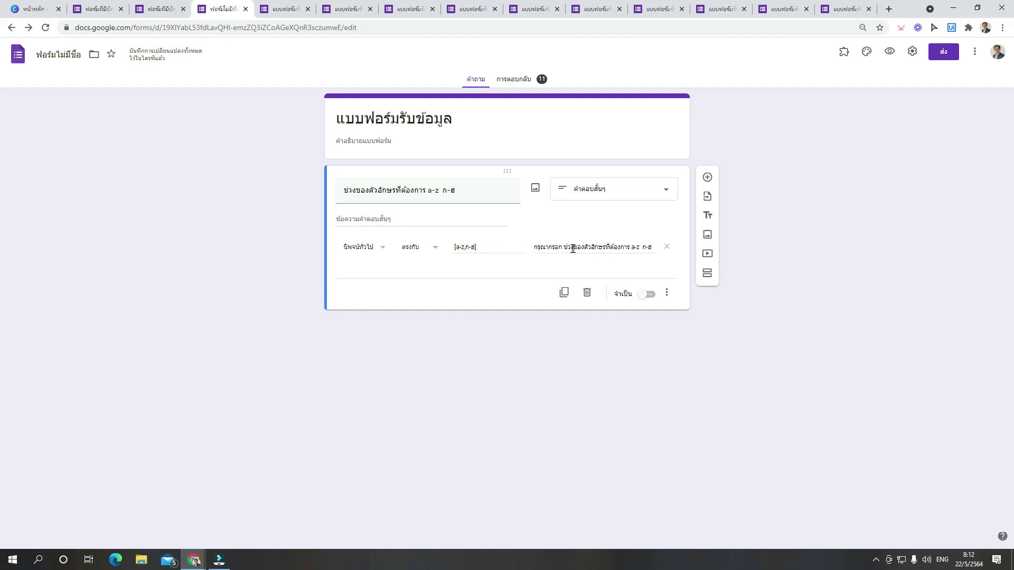
triple_click(471, 195)
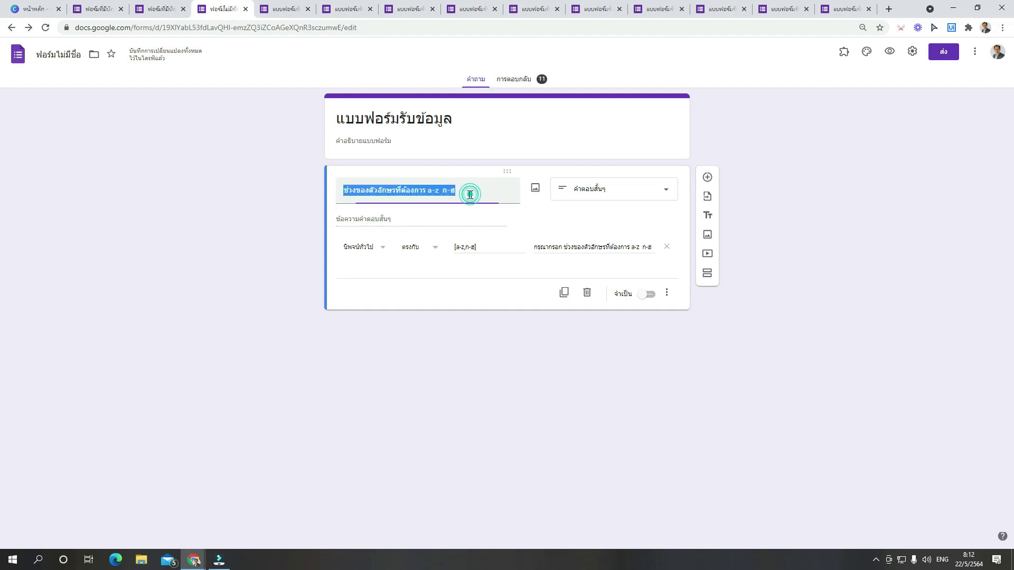